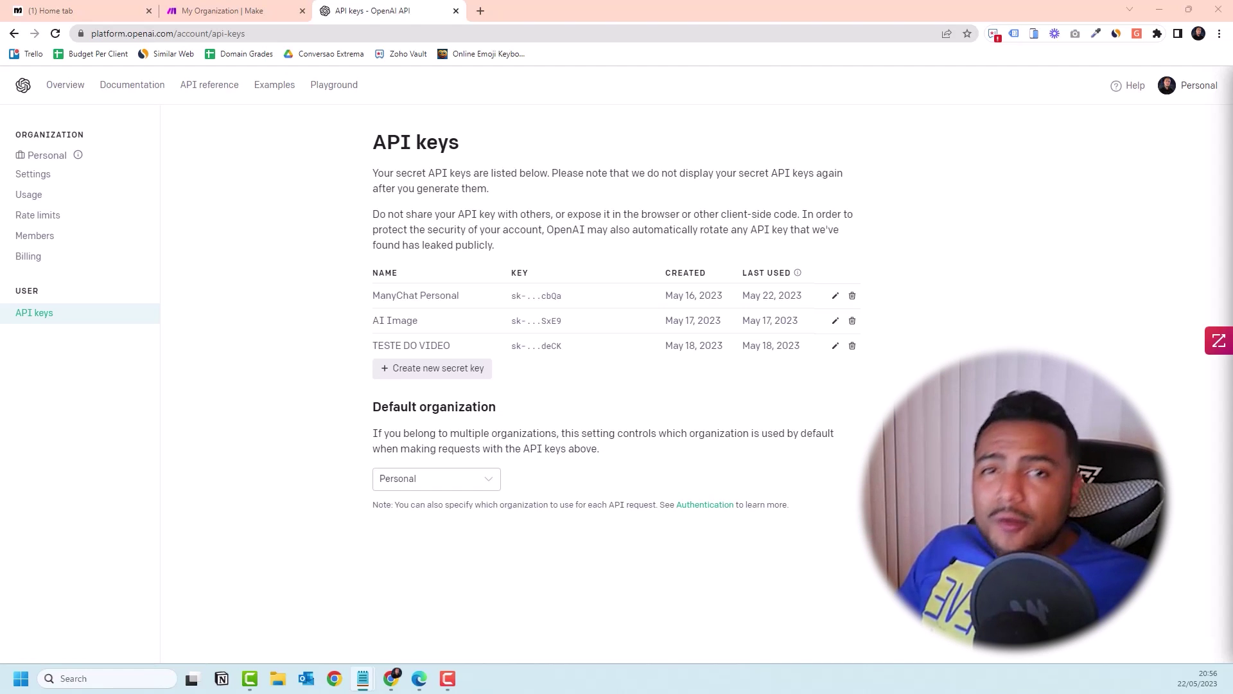
Step: Show Make's My Organization dashboard listing the DantasGPT and E o Corinthians scenarios
click(110, 10)
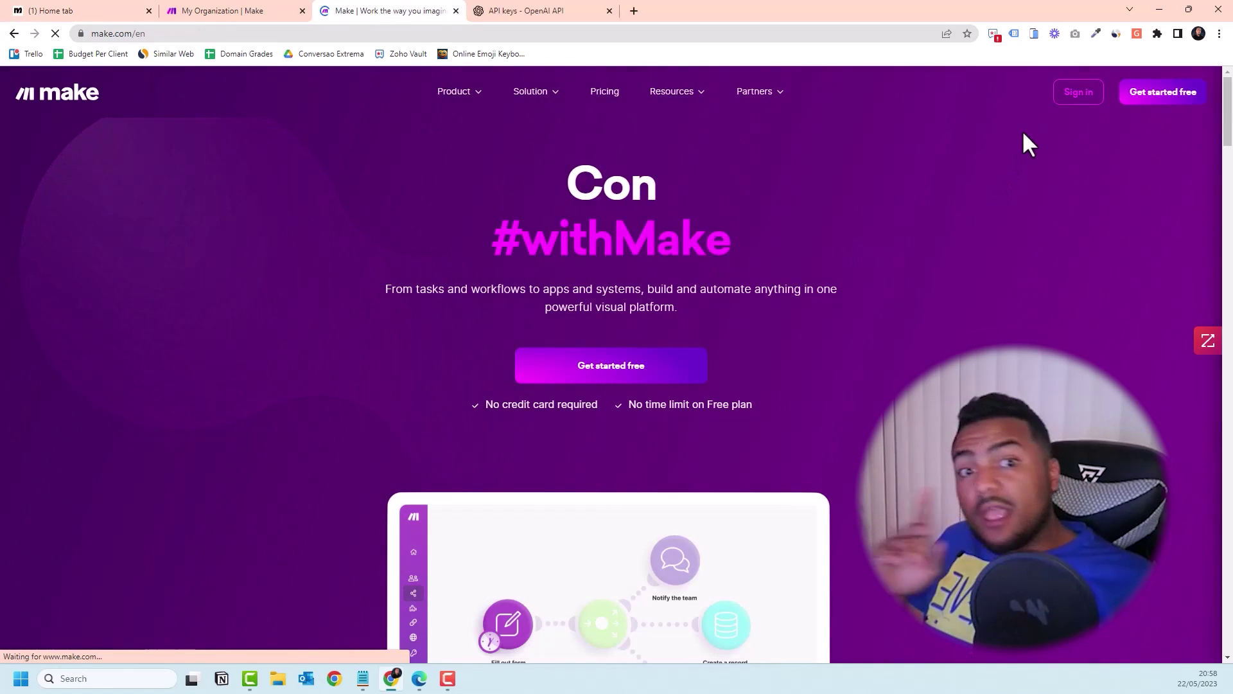
mouse_move(1076, 93)
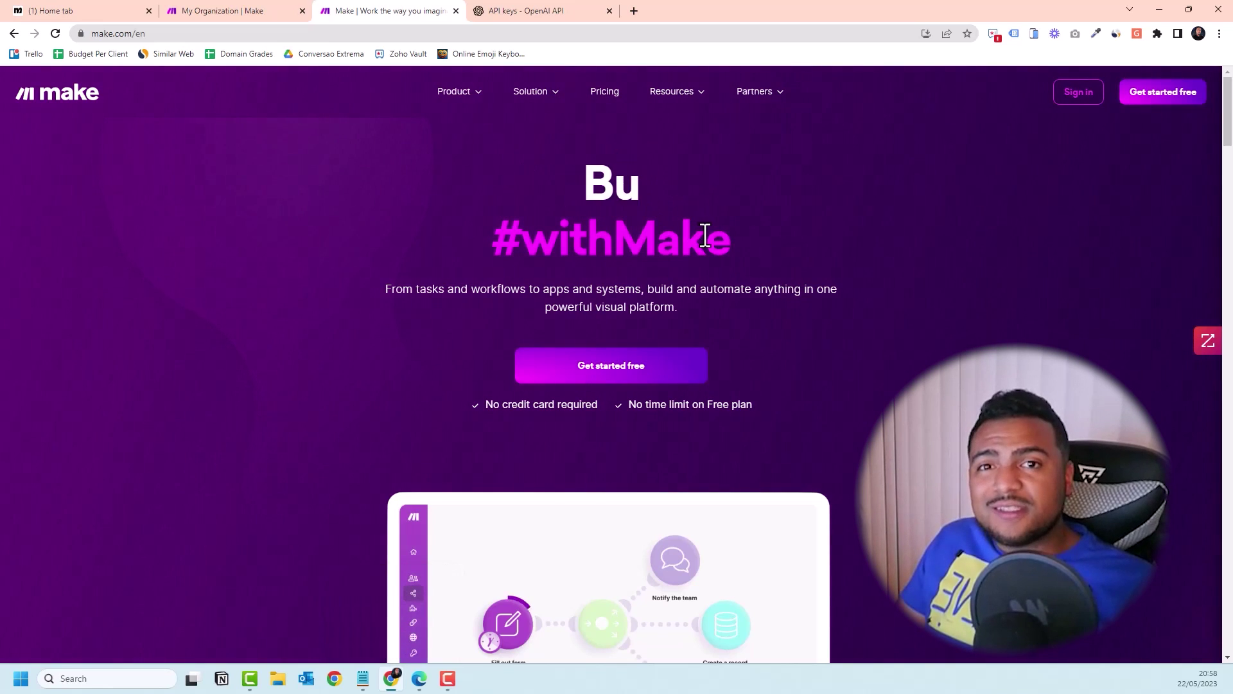
key(ctrl+shift+Tab)
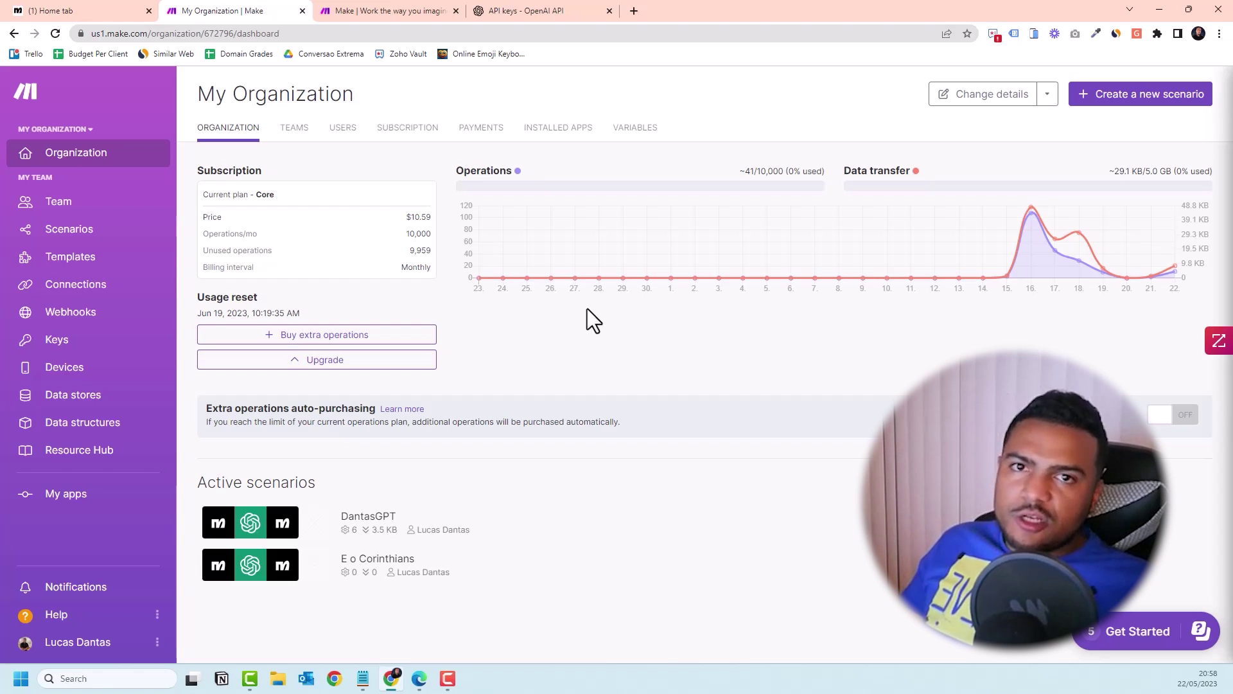
click(525, 10)
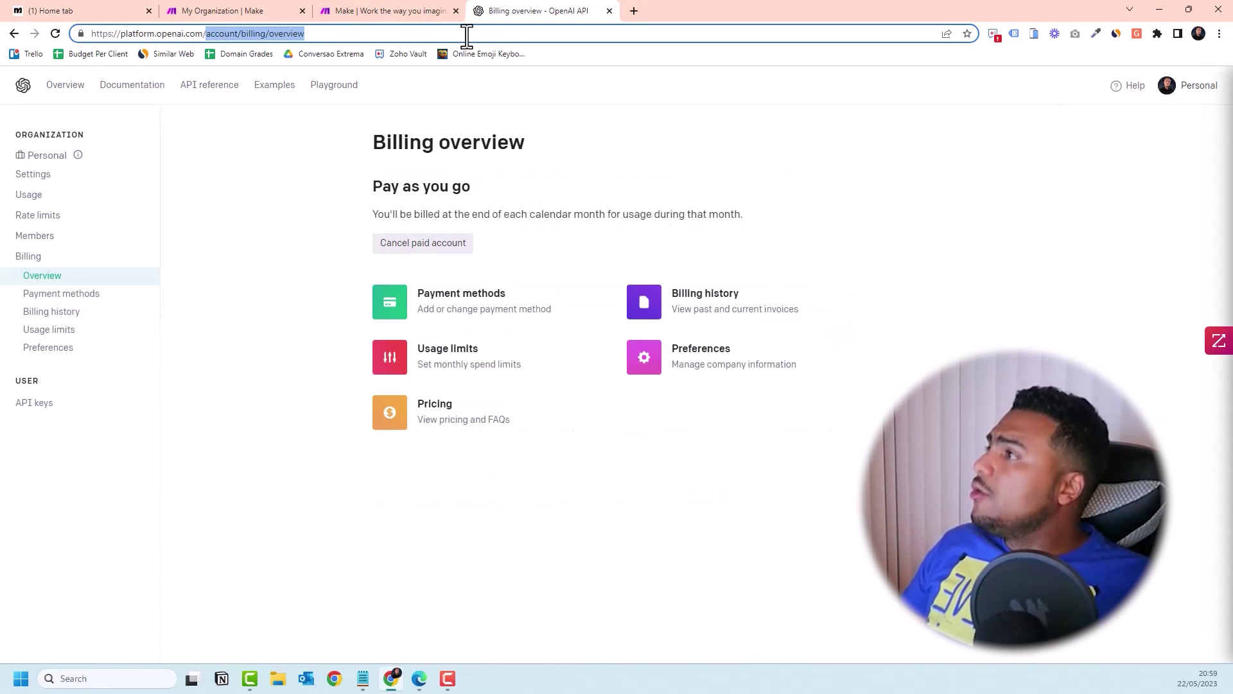
key(BackSpace)
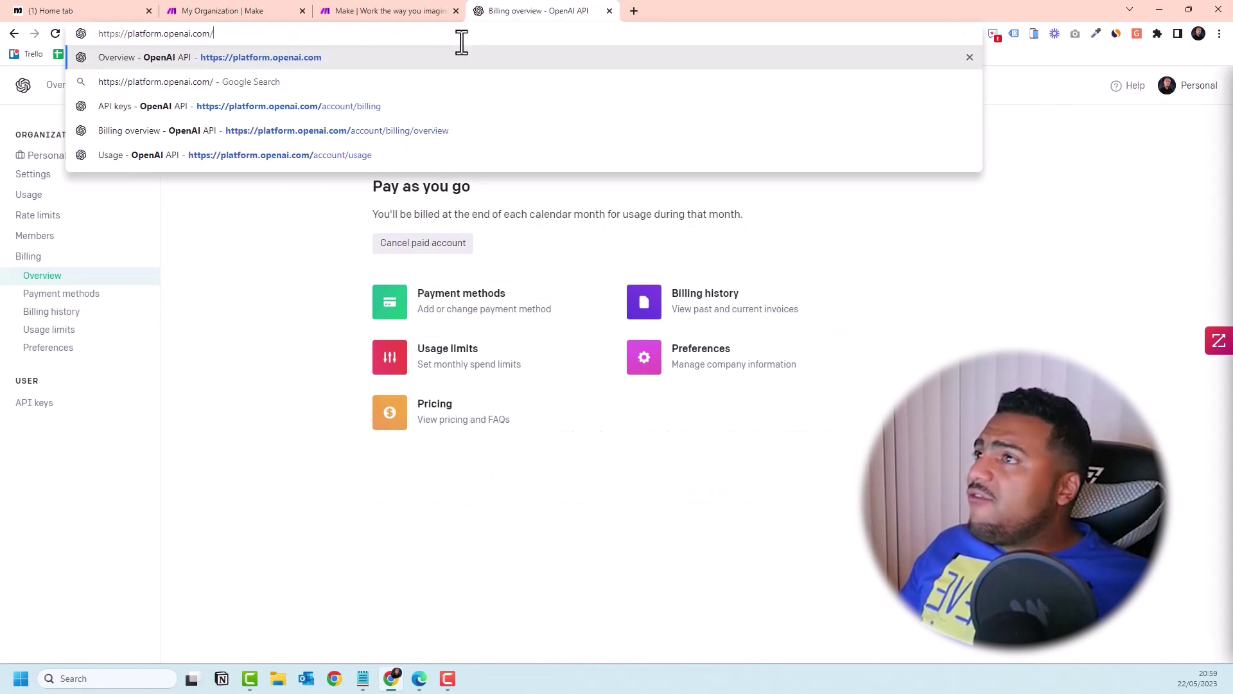
key(Return)
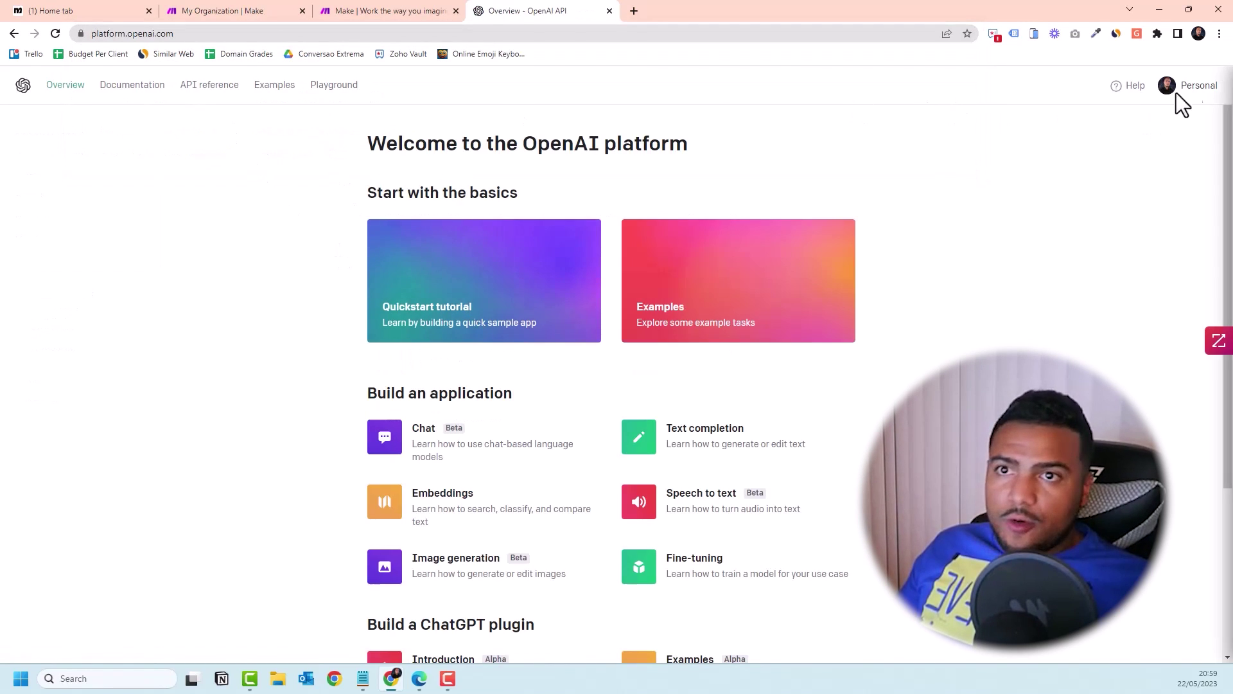
click(1192, 90)
click(1132, 172)
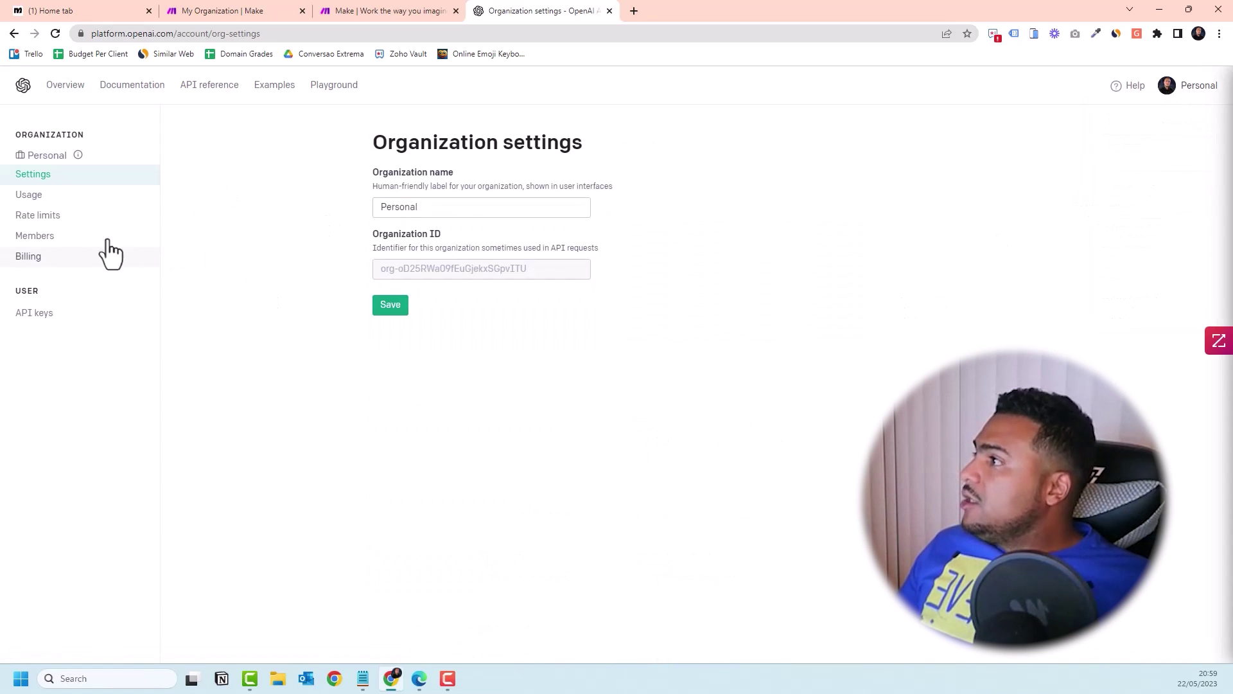
click(28, 256)
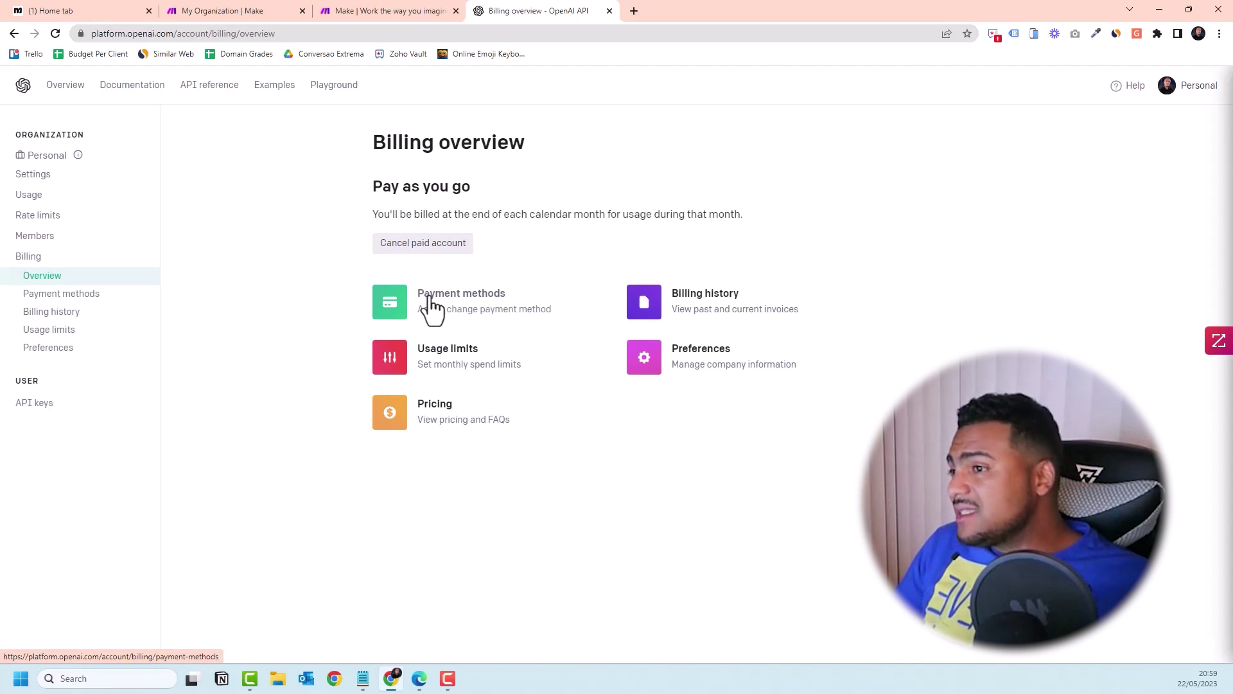
click(447, 358)
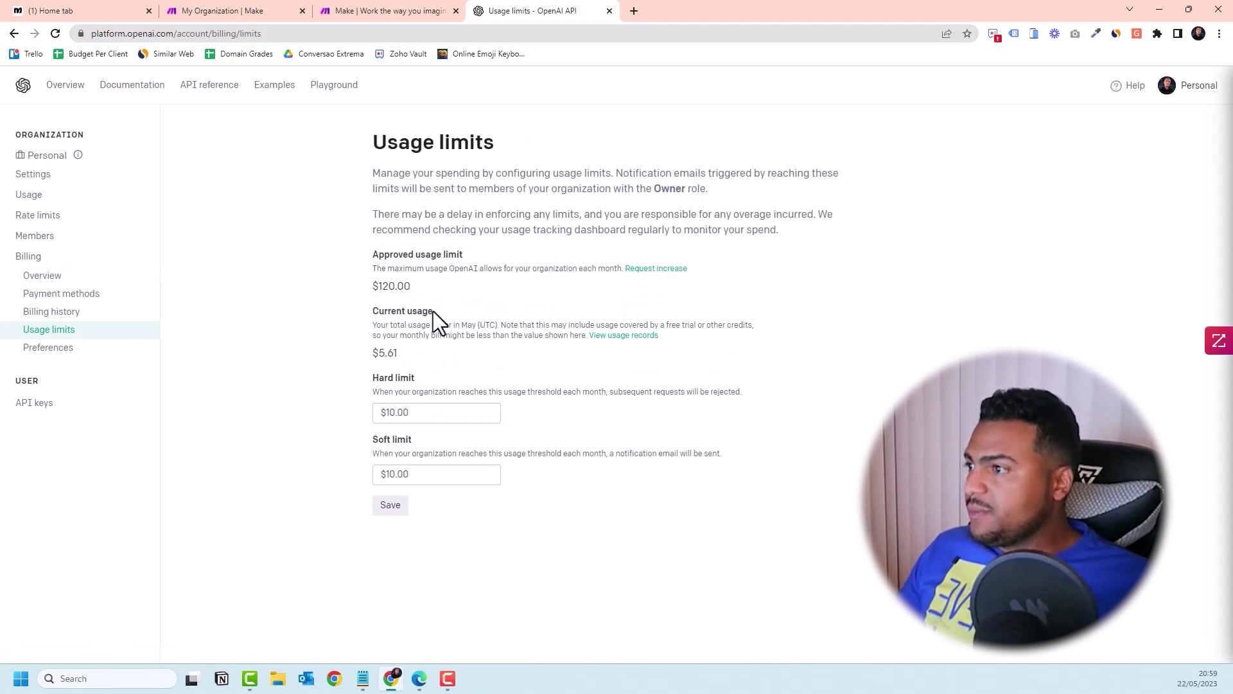
triple_click(413, 413)
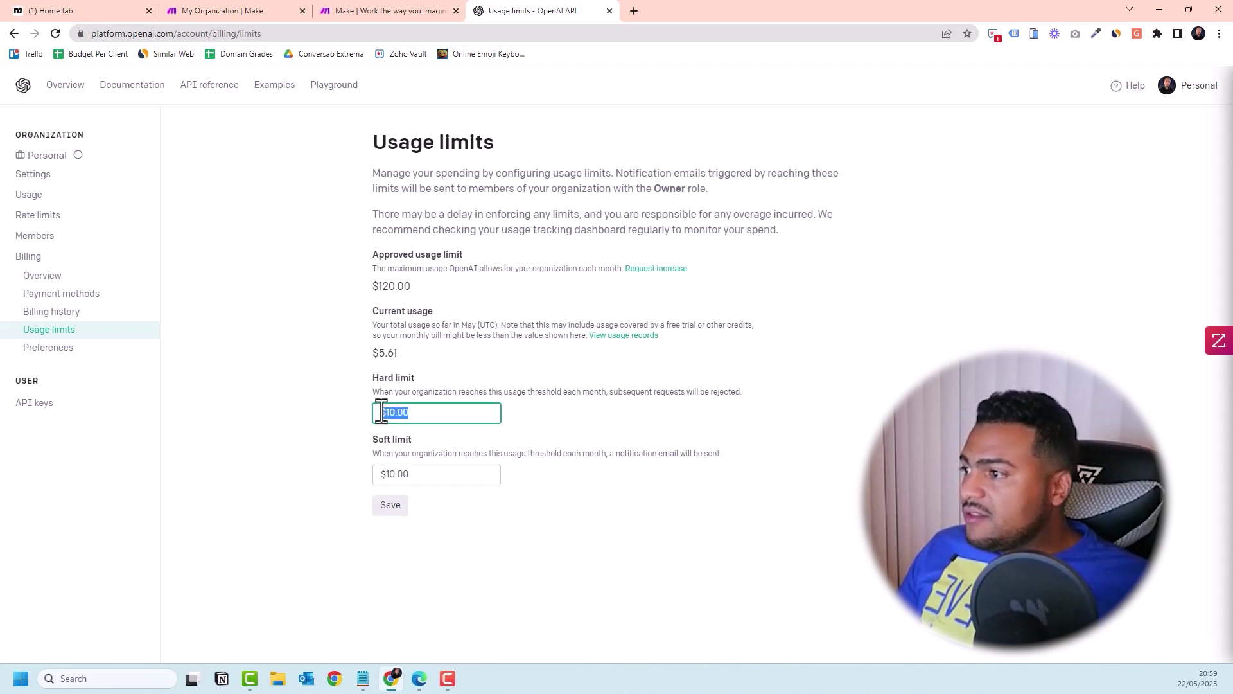
click(450, 358)
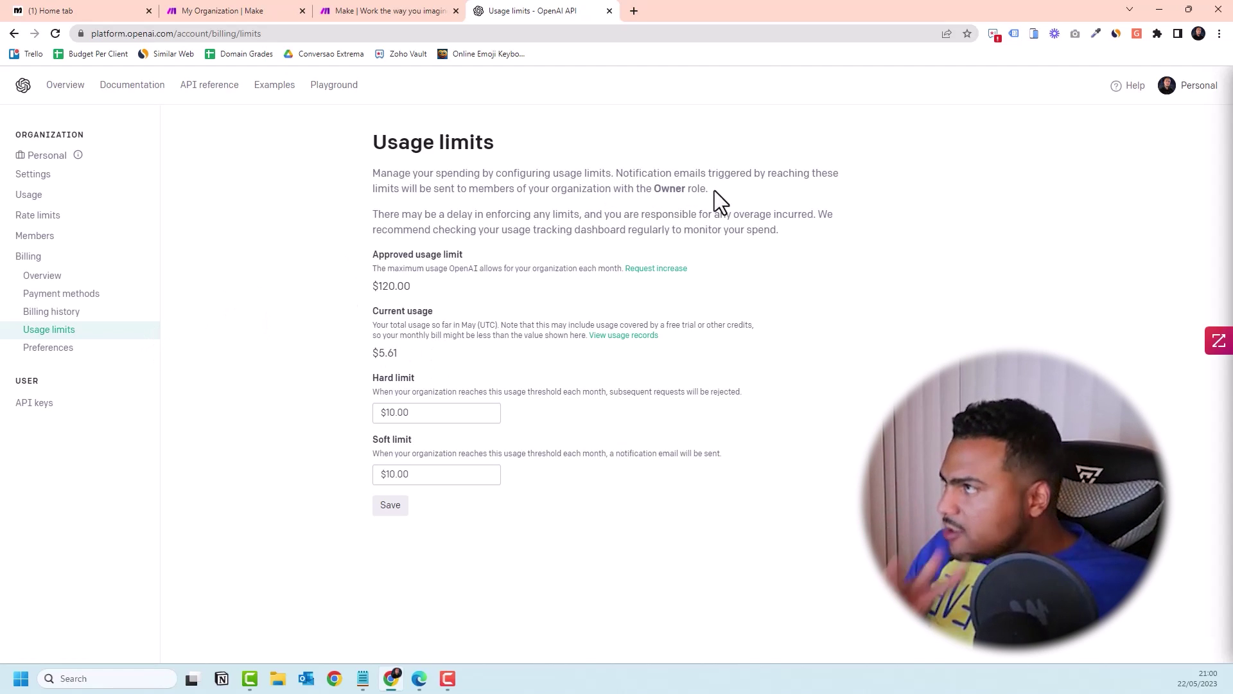
click(248, 10)
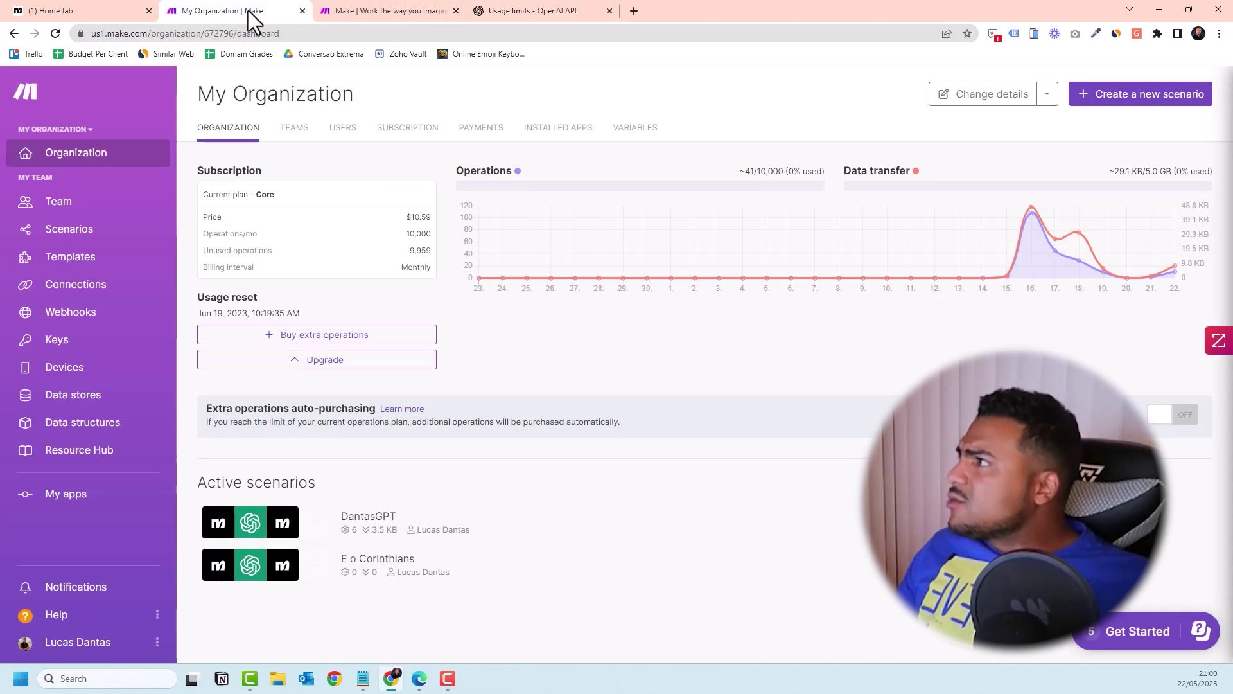
Step: Go to ManyChat's Settings > Fields to see the custom user fields
click(82, 8)
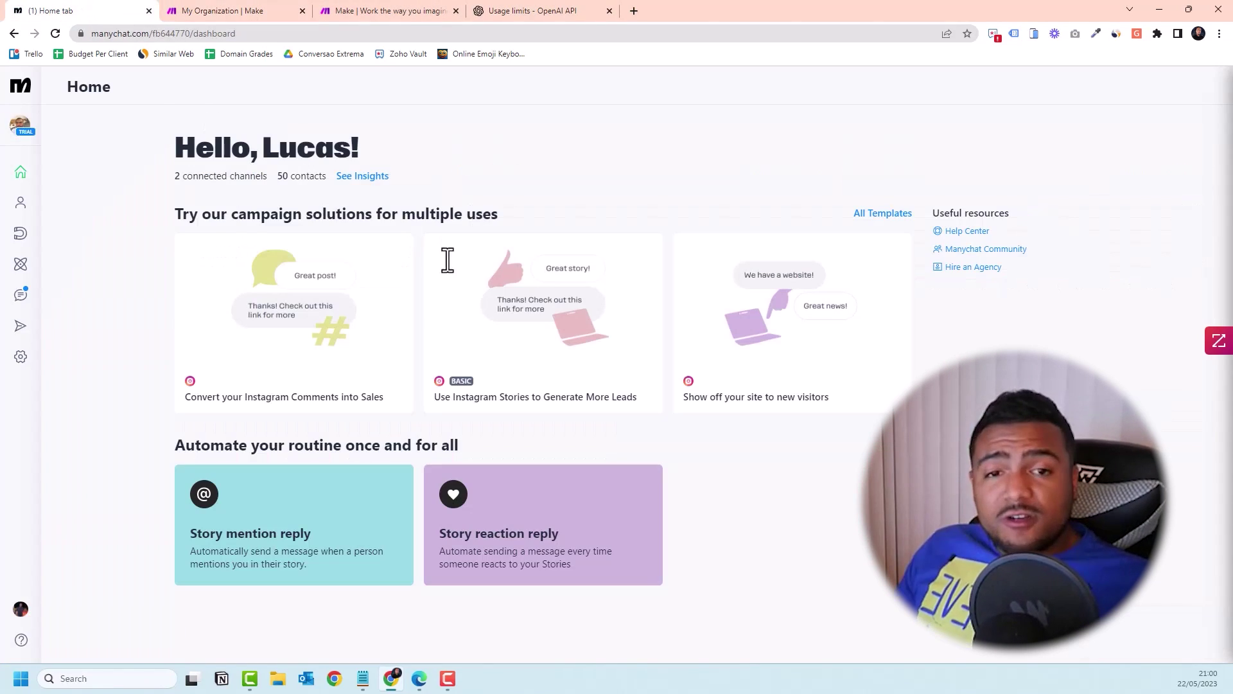
click(19, 360)
scroll(242, 405, down, 2)
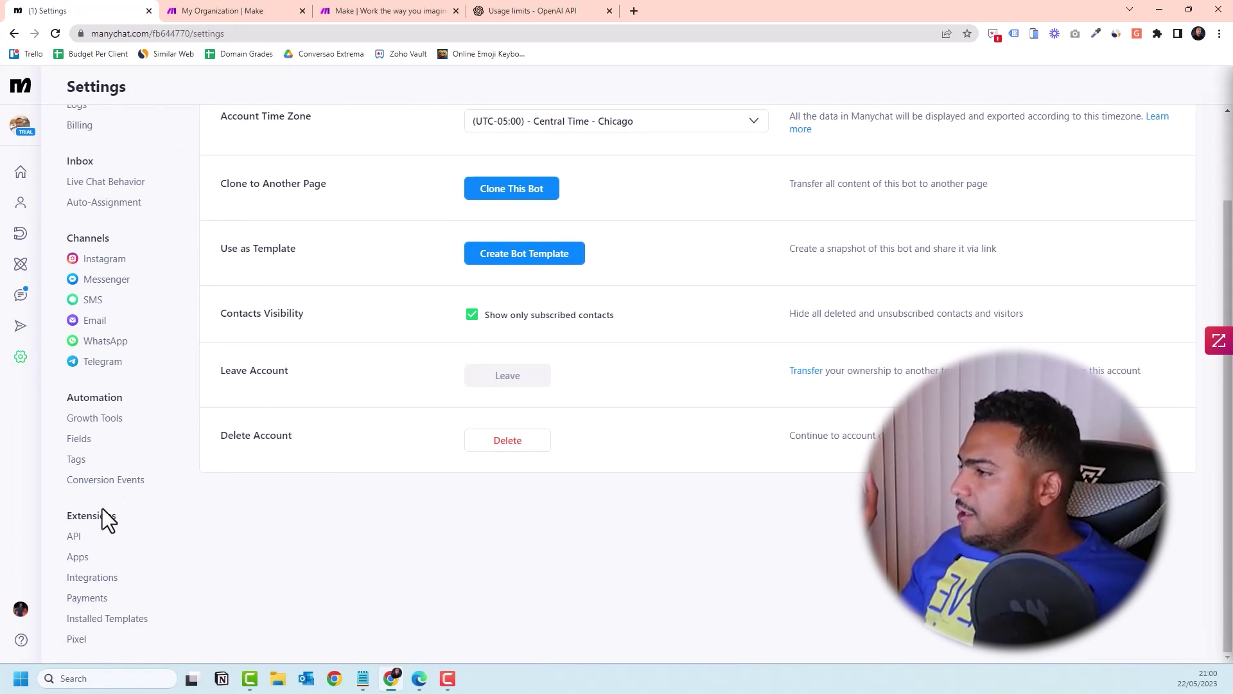
click(80, 440)
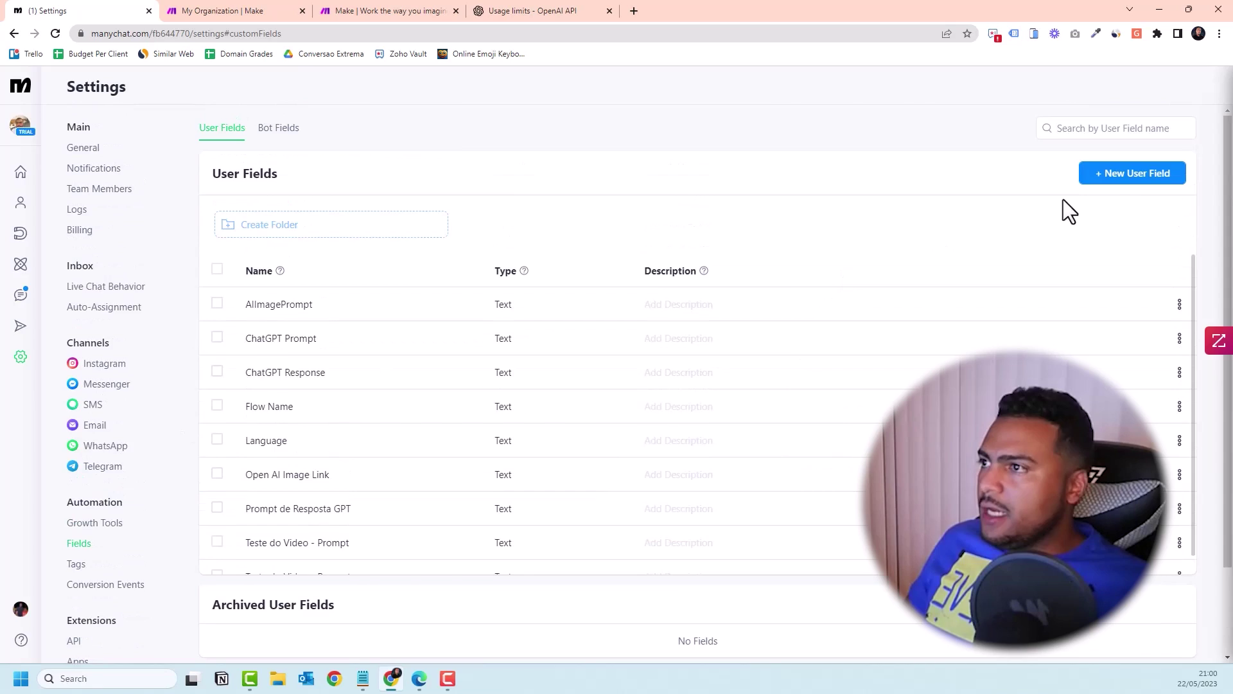
Step: Create two text user fields named Prompt #1 and Prompt #2
click(1100, 175)
text(Prompt #1)
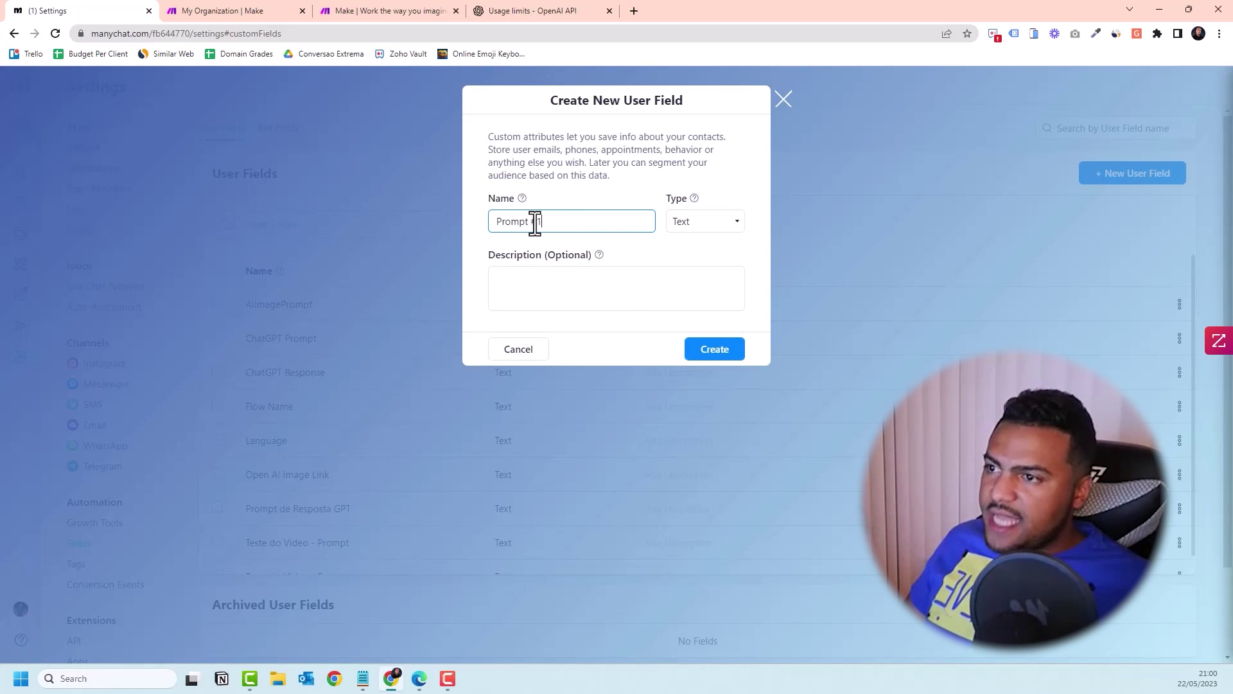
click(714, 353)
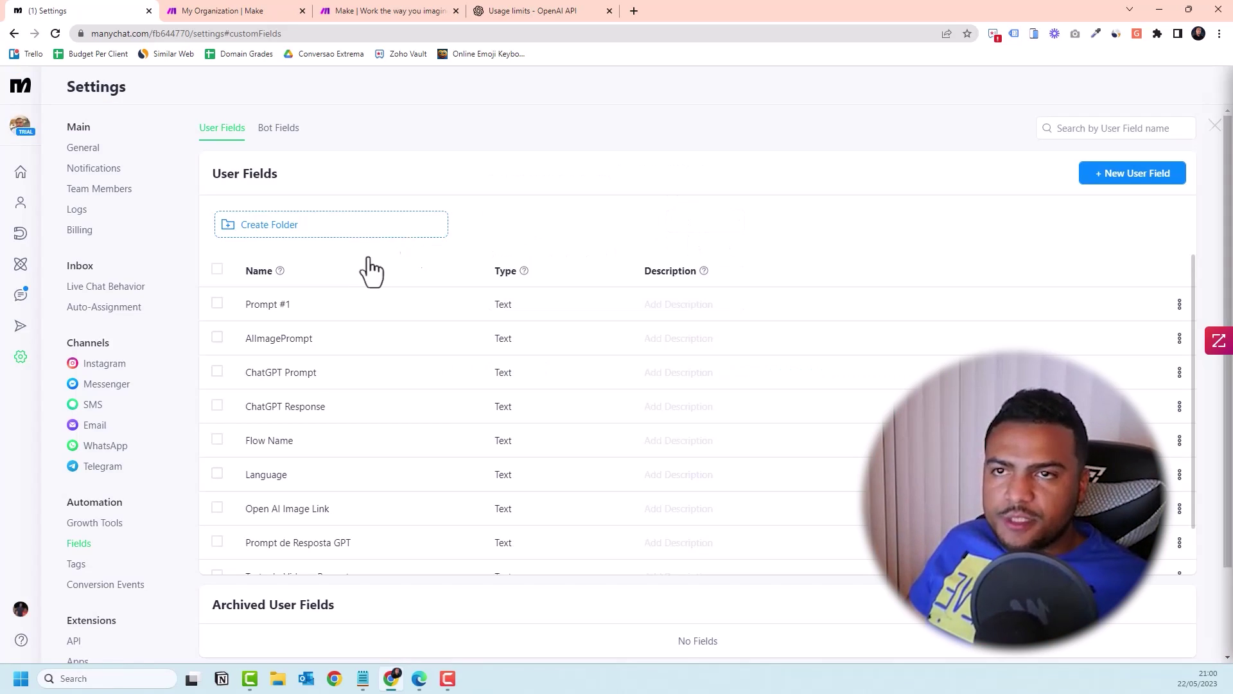
click(1101, 175)
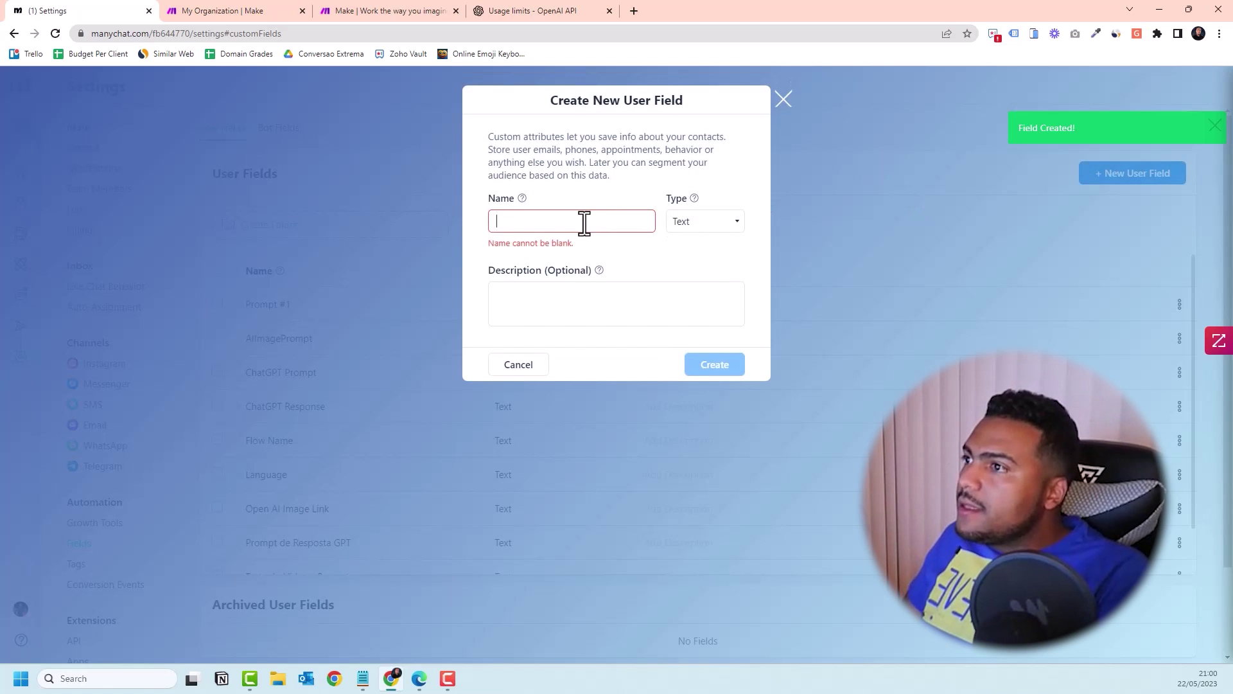
text(Prompt #2)
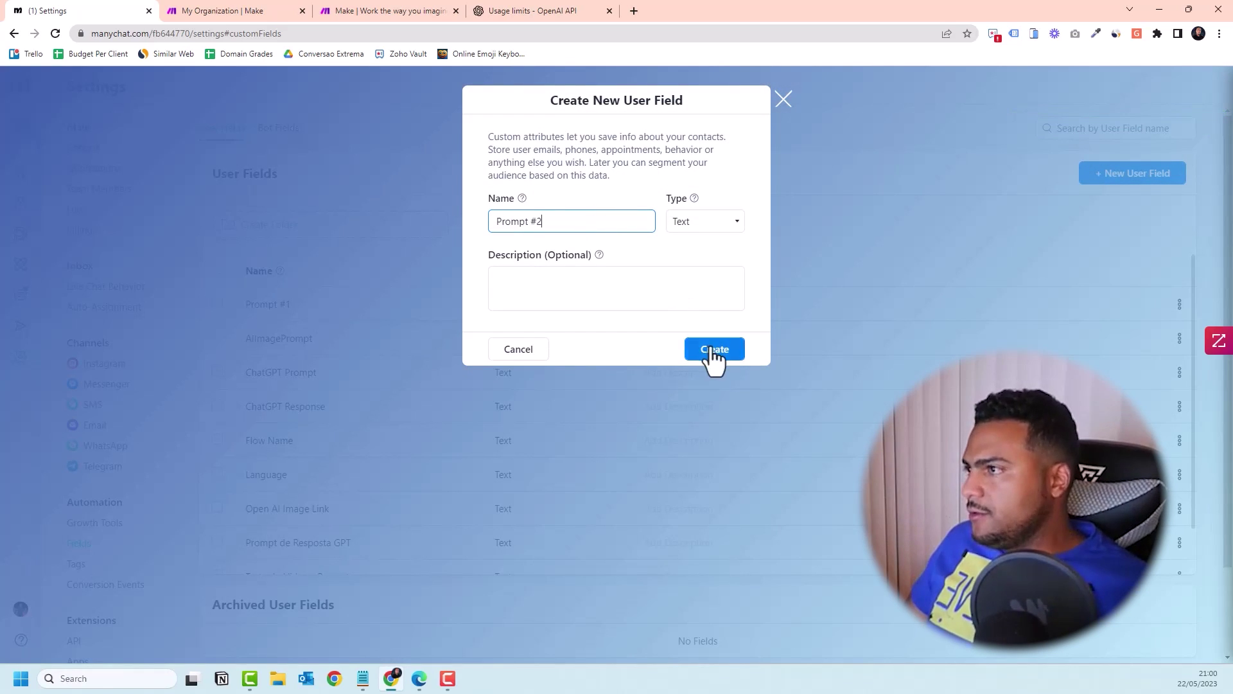
click(710, 354)
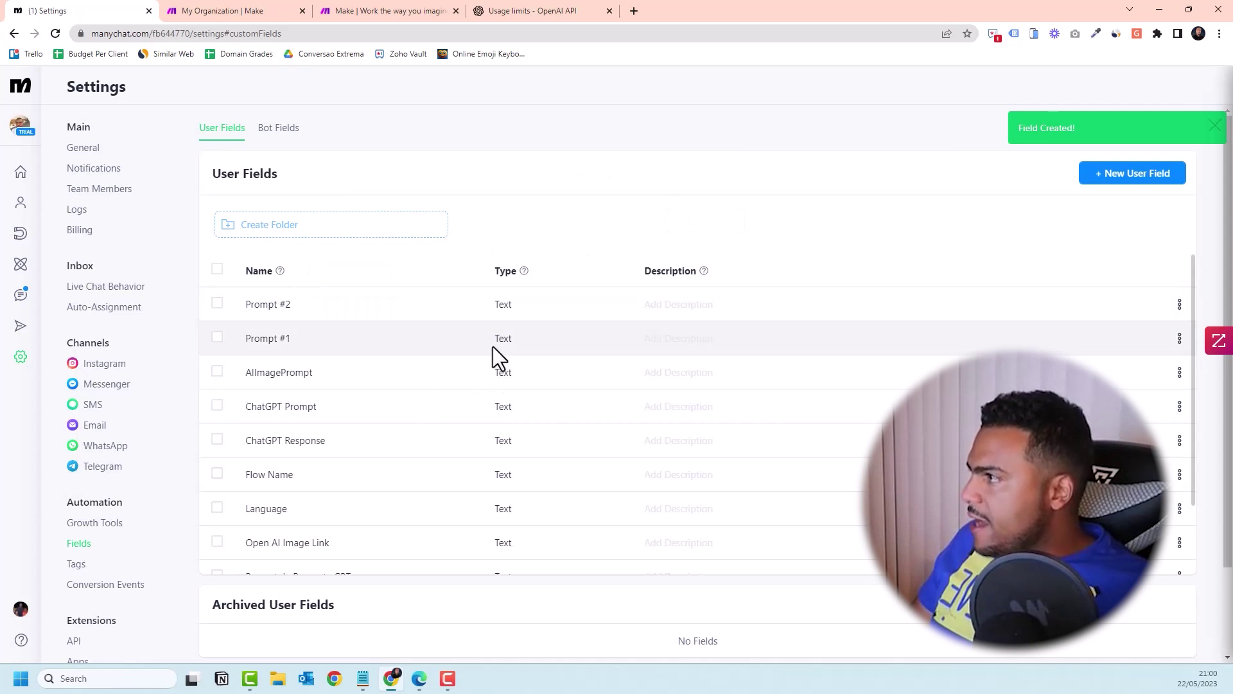
Step: Start a new ManyChat automation flow from scratch and begin adding its trigger
click(22, 266)
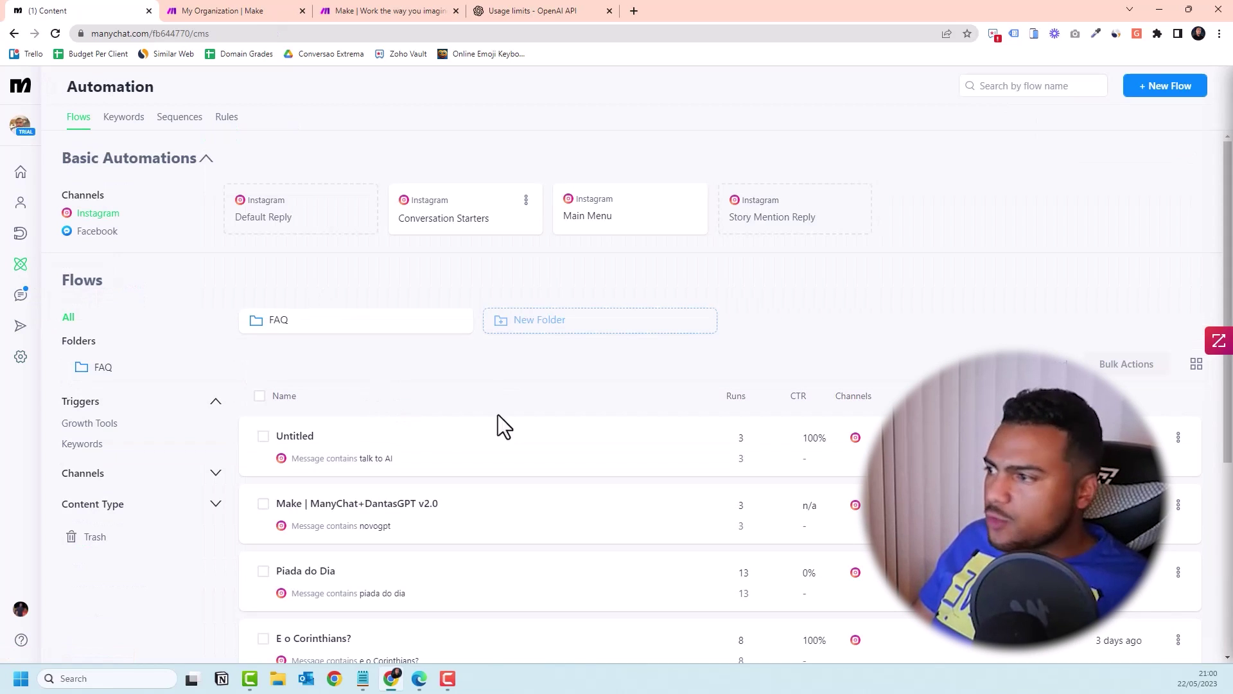
click(1162, 87)
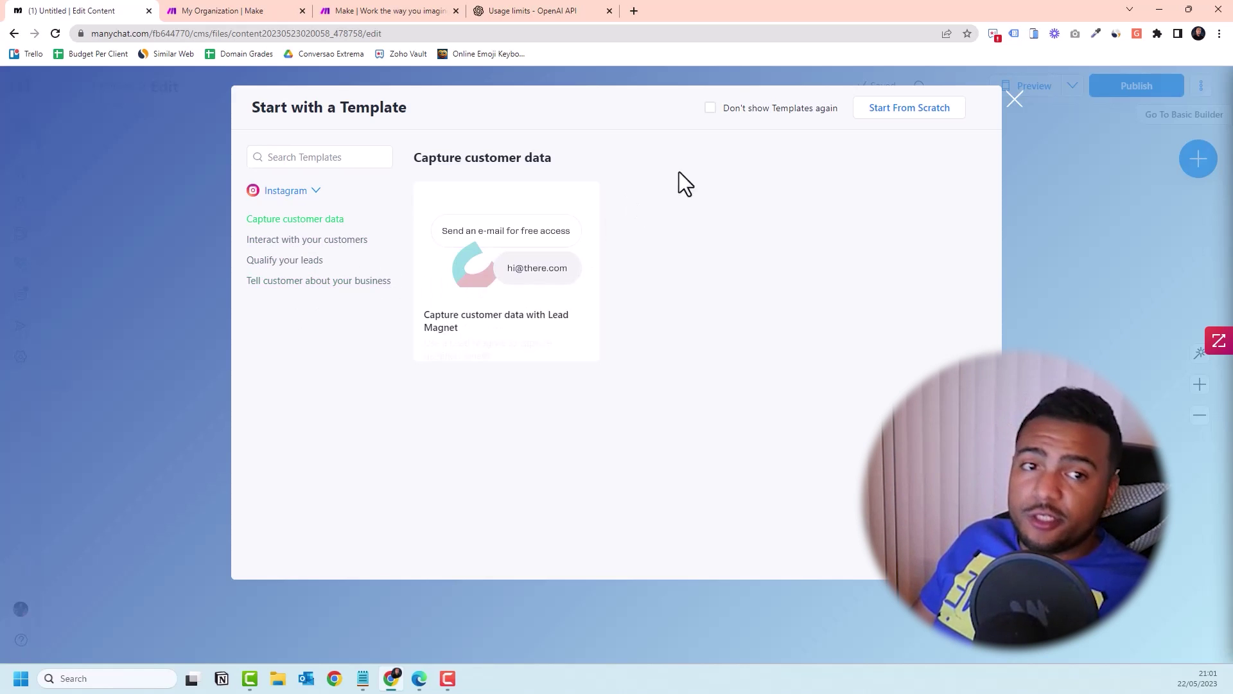
click(909, 110)
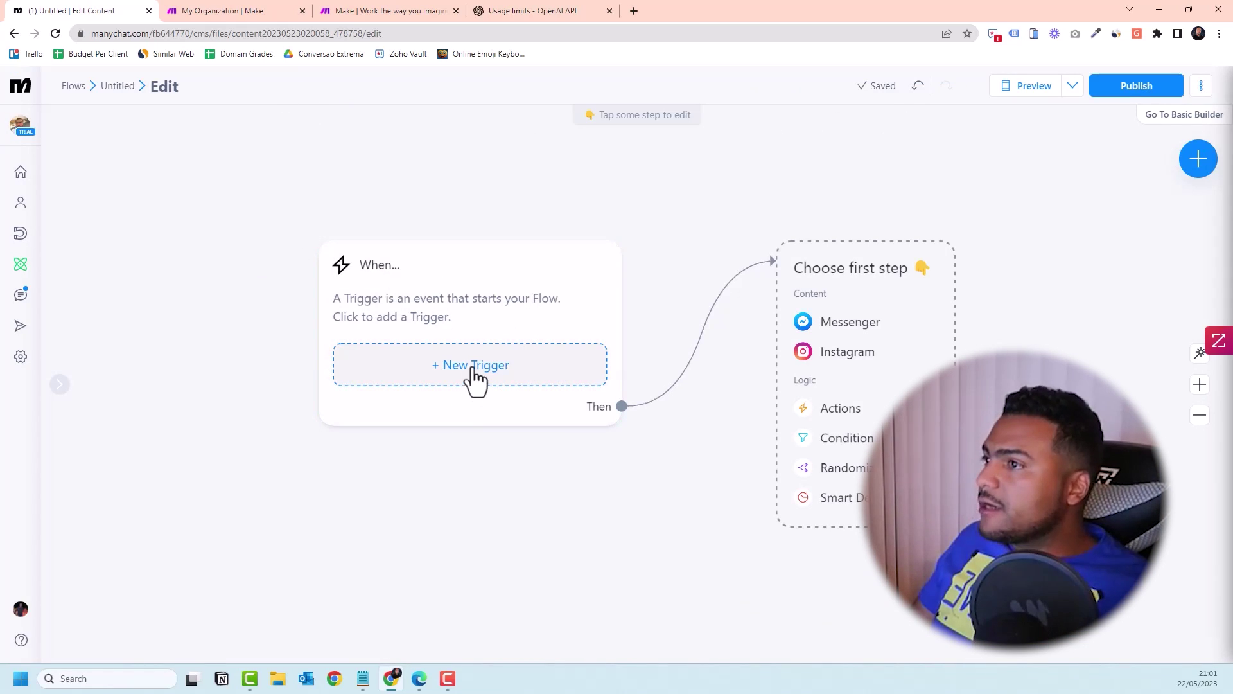
click(434, 379)
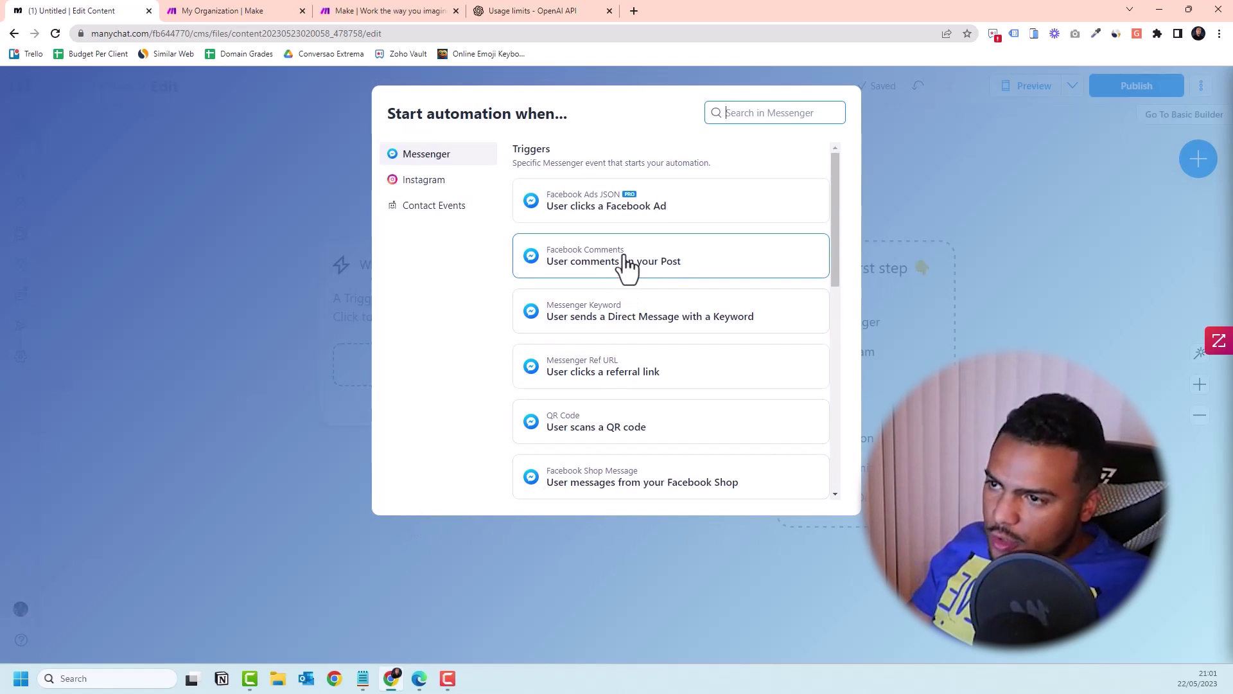
scroll(633, 347, down, 2)
scroll(638, 382, down, 5)
scroll(638, 383, up, 7)
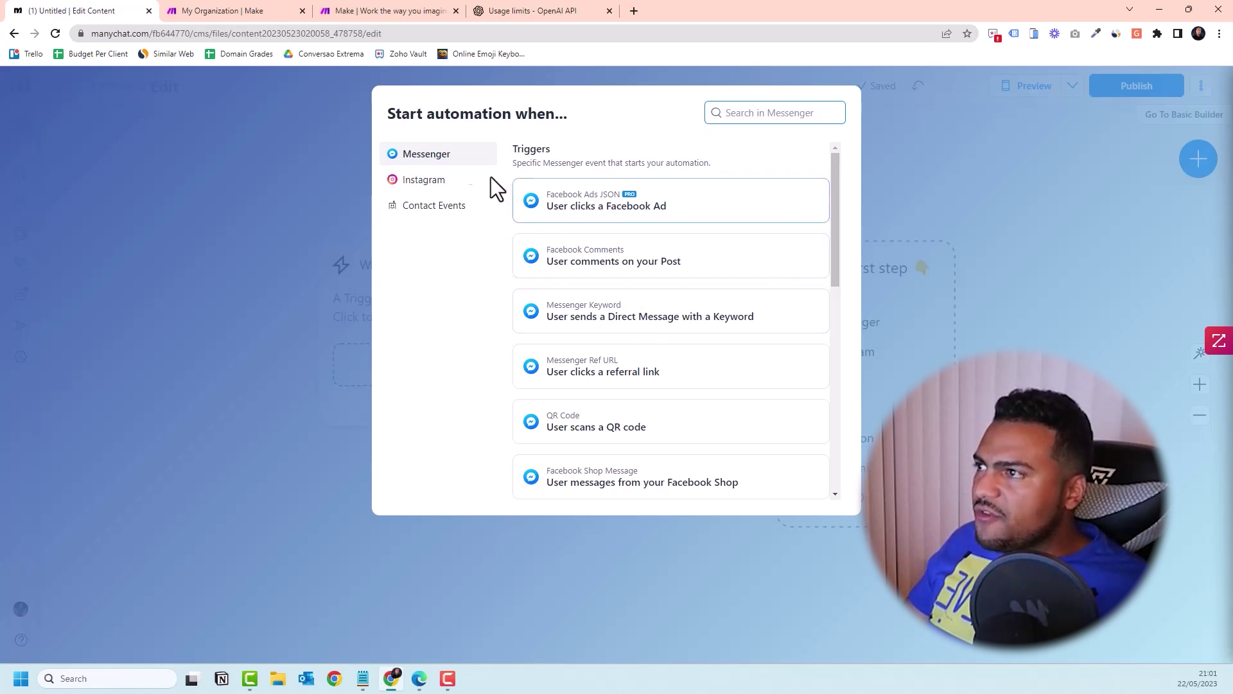
Step: Add an Instagram DM keyword trigger for MANYCHAT and save it
click(420, 182)
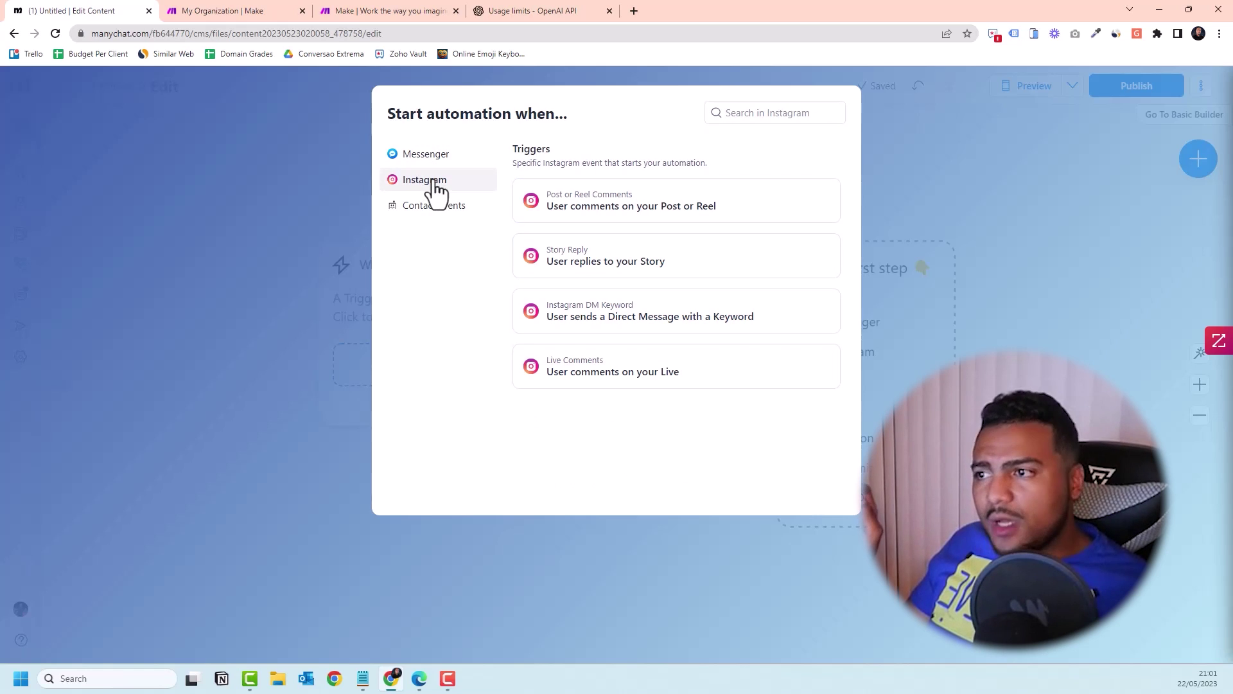
click(678, 318)
click(94, 205)
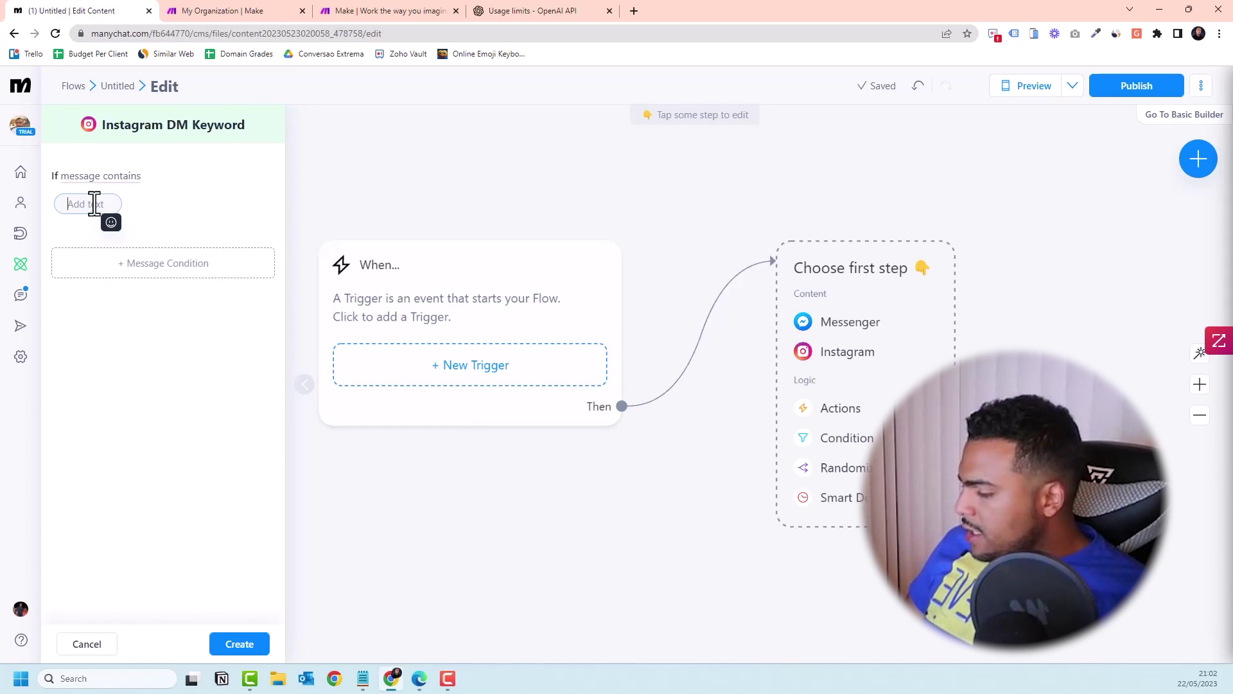
text(MANYCHAT)
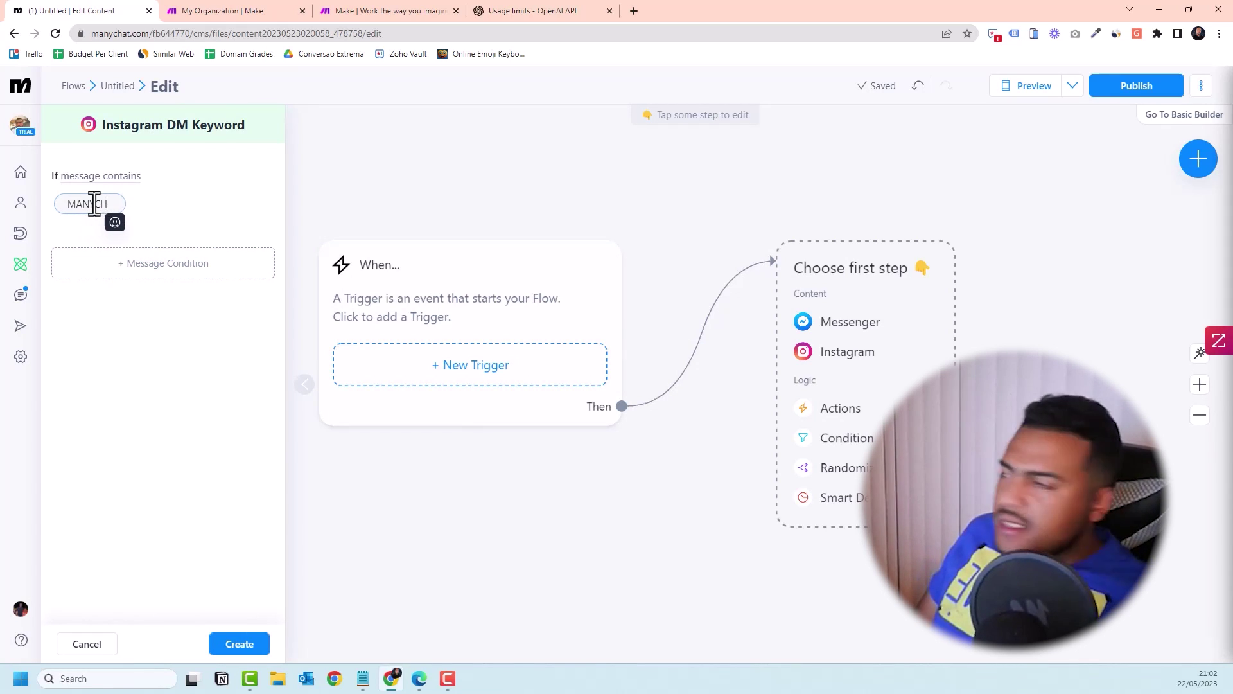
click(185, 239)
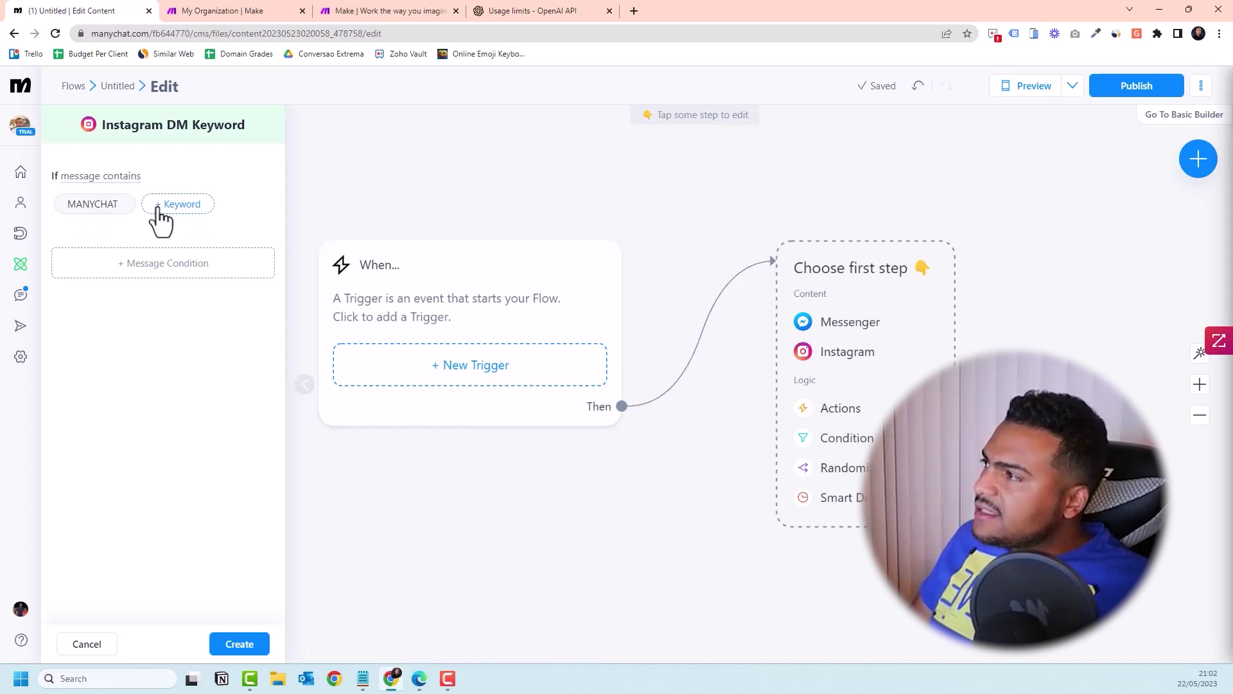
click(239, 645)
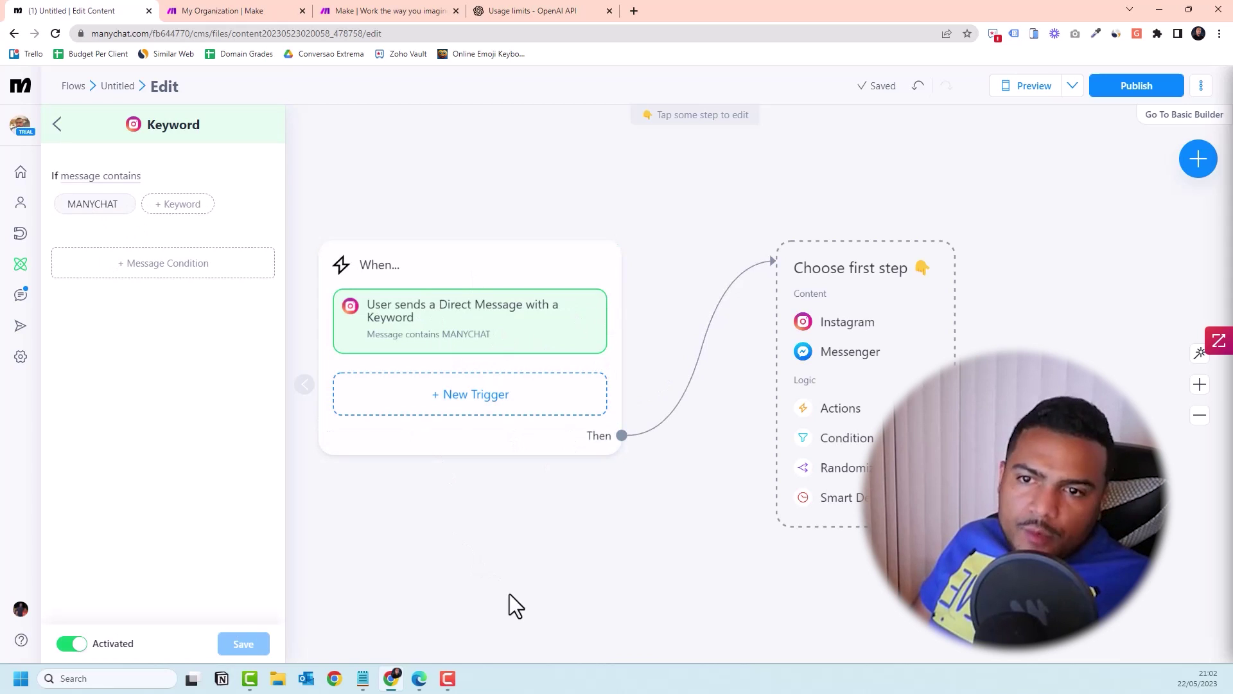
click(1200, 414)
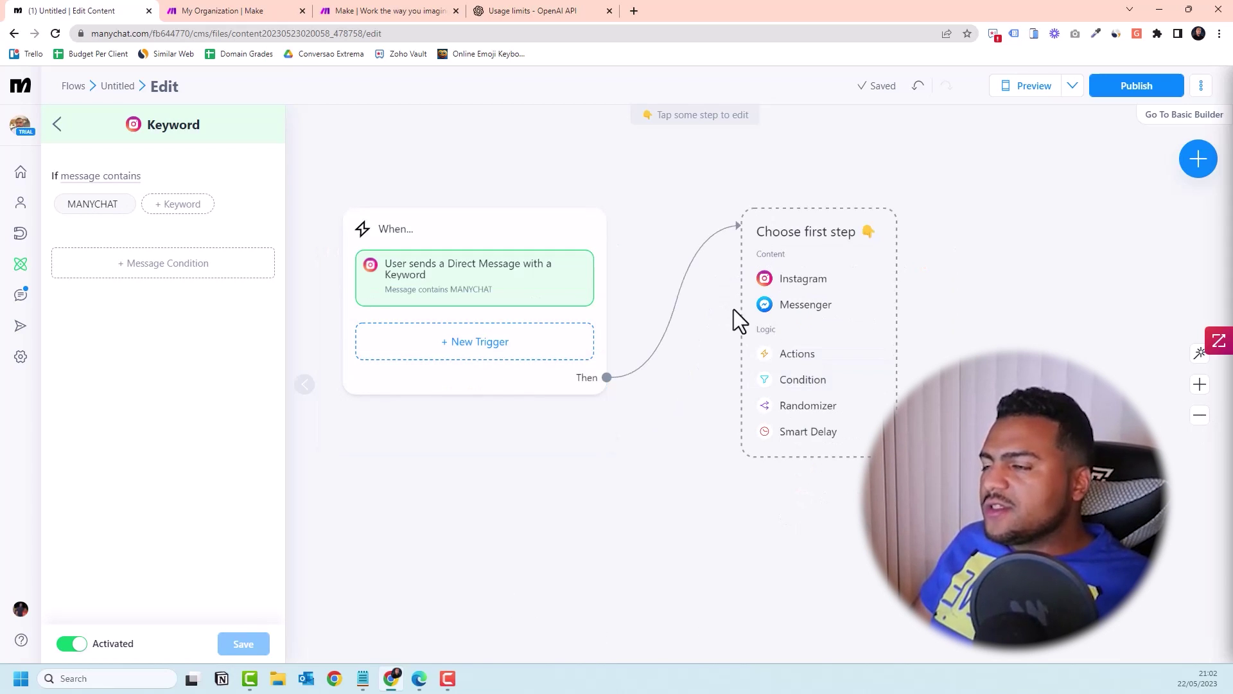
Step: Make the first Instagram message 'Hello, {First Name}! This is an integration with ChatGPT.'
click(804, 283)
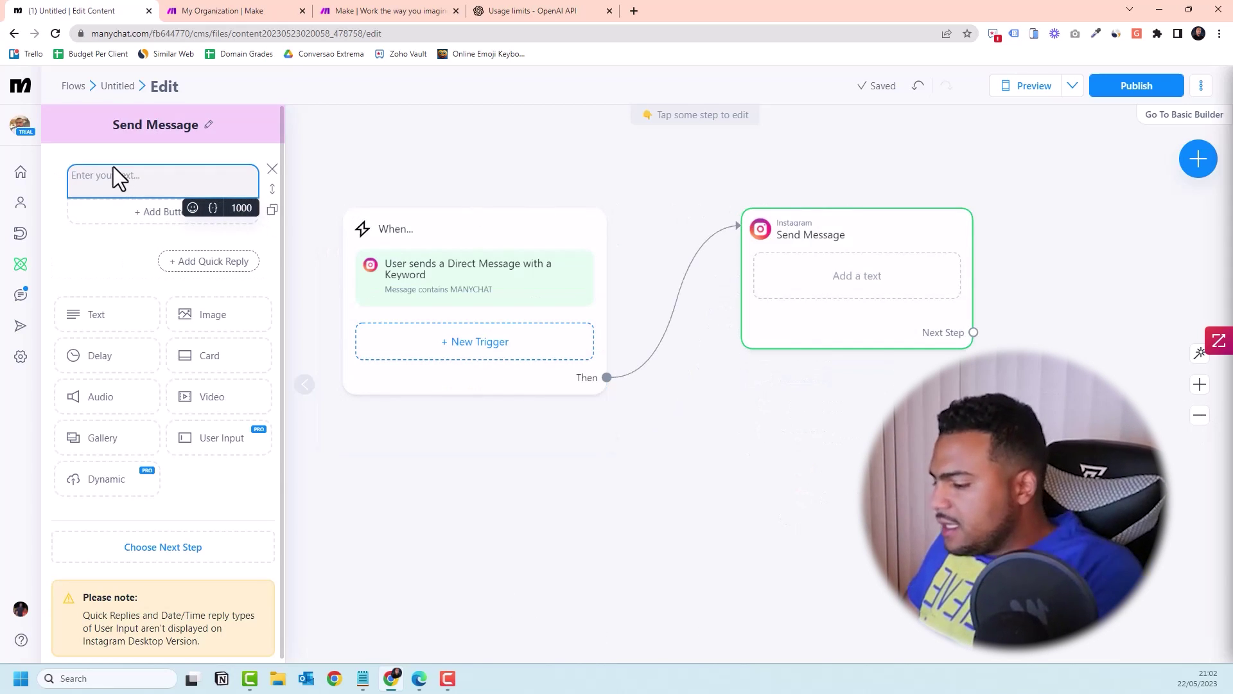
text(Hello,)
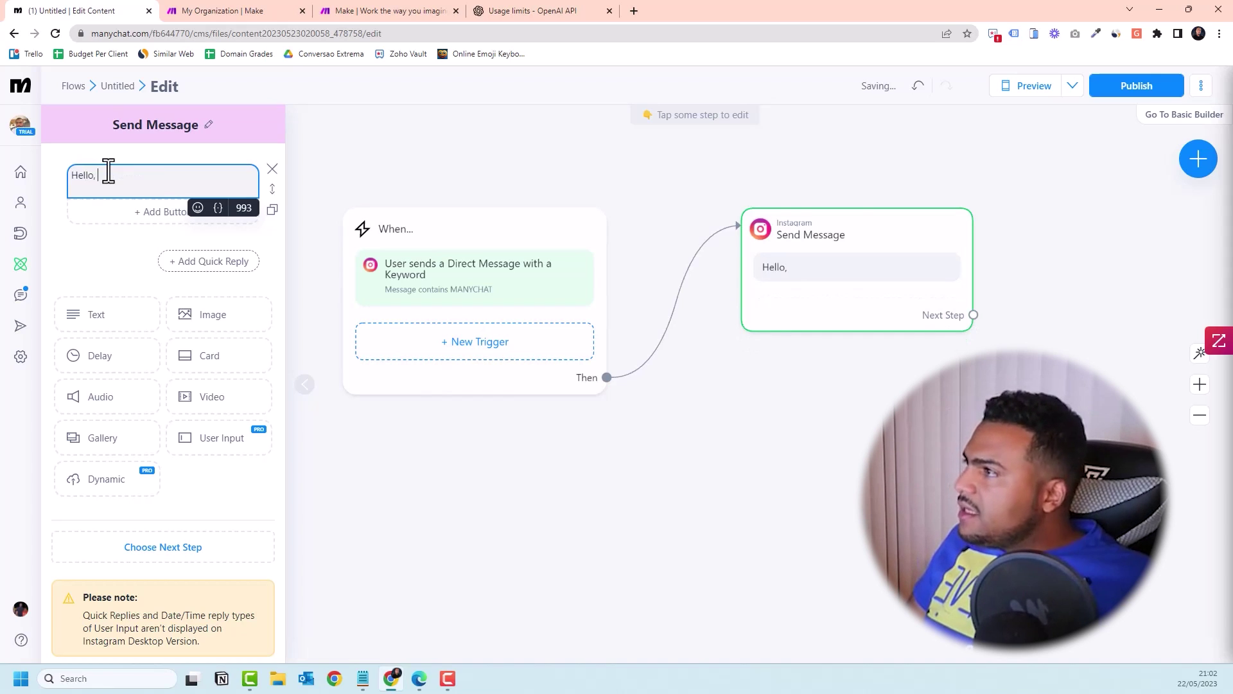
click(218, 208)
click(170, 394)
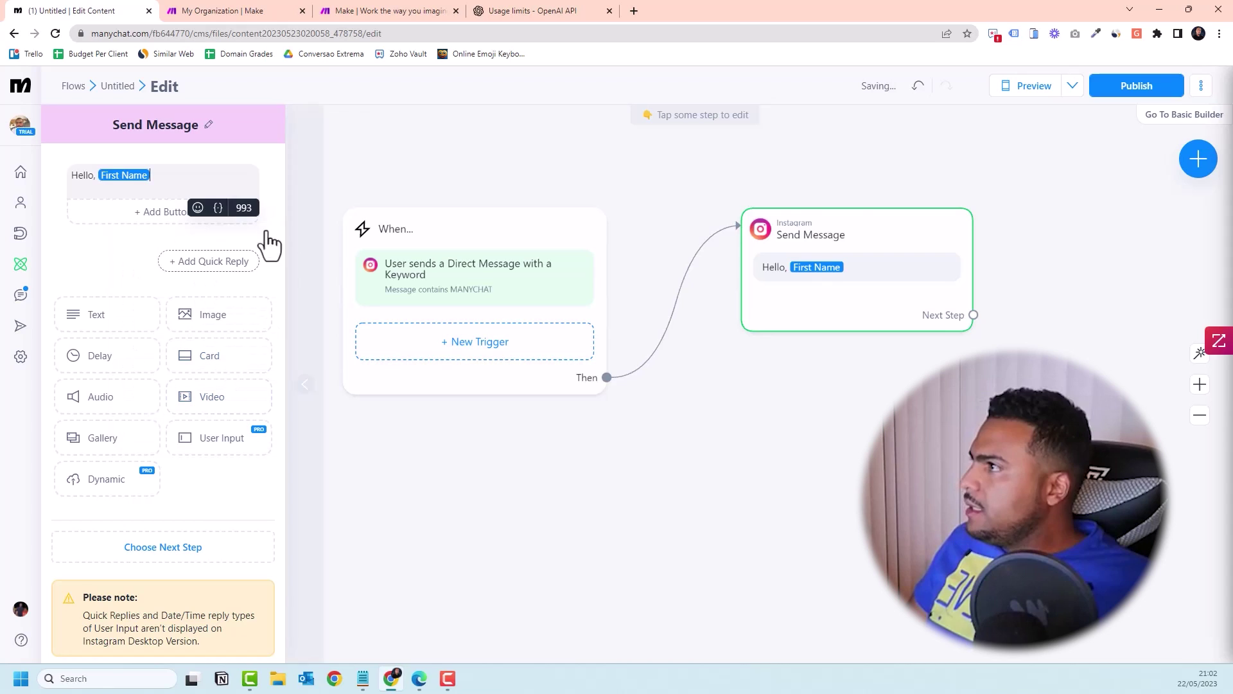
text(!)
key(Return)
text(This is an inte)
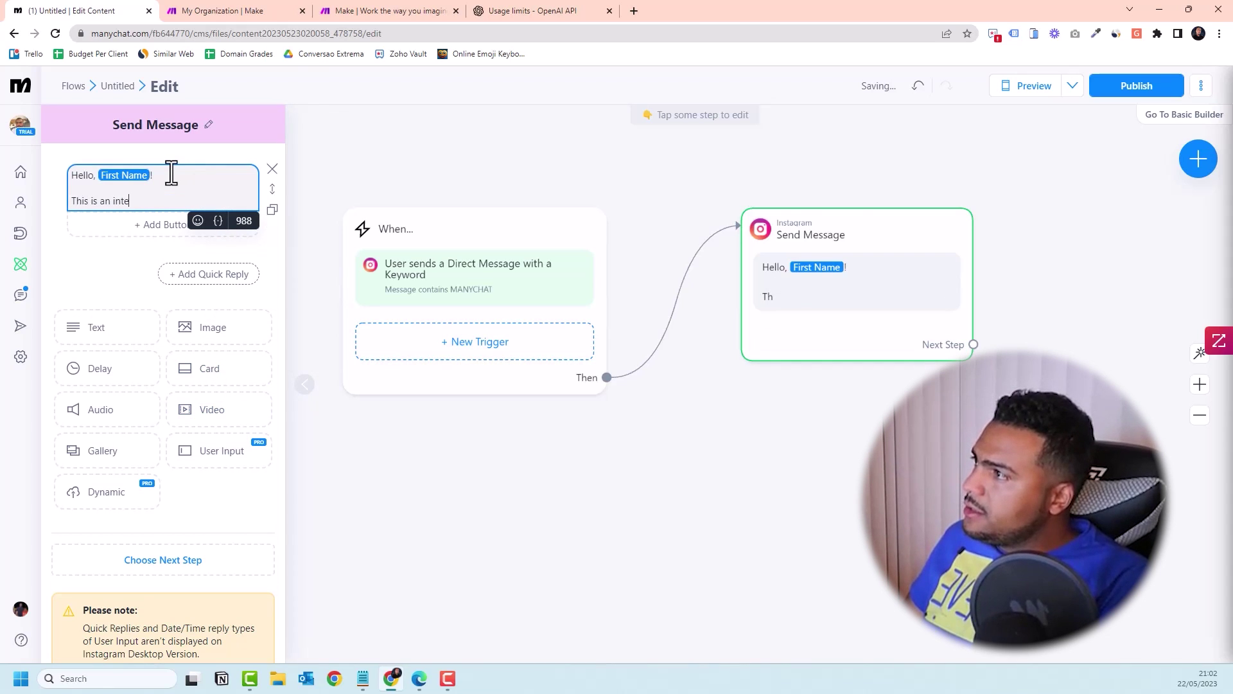
text(gration with ChatGPT.)
click(187, 246)
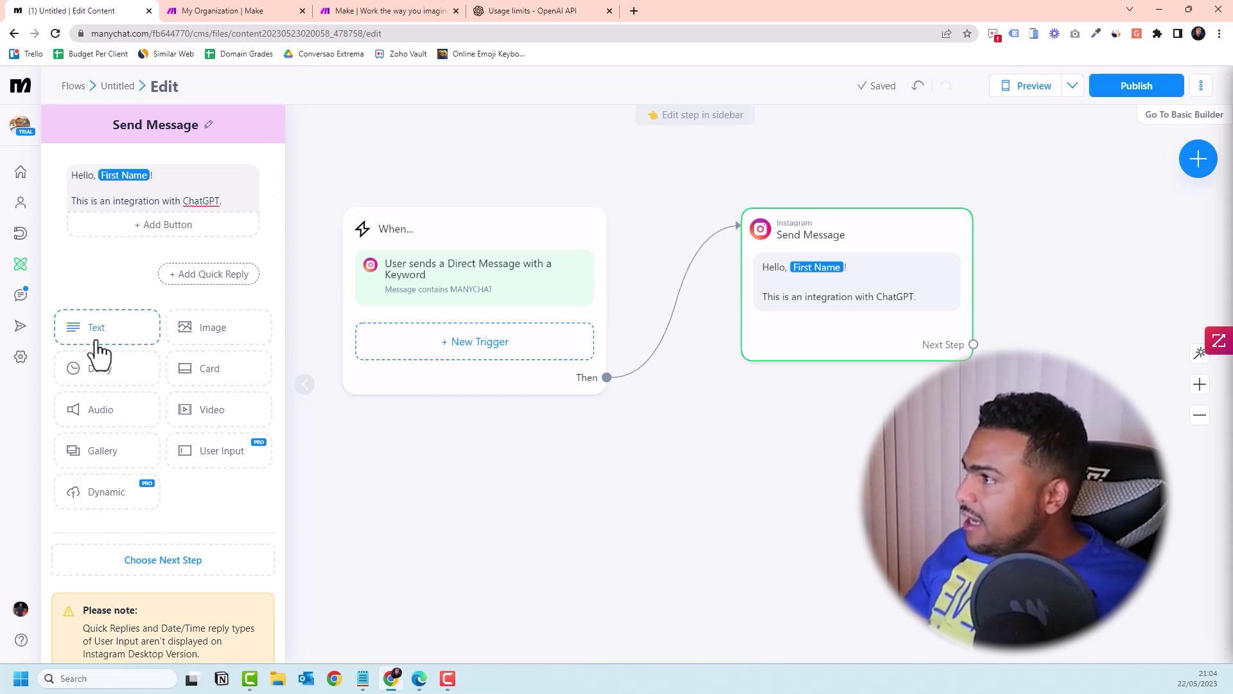
Step: Add a 3-second wait, then ask 'Would you like to try' with Yes and No buttons
click(102, 373)
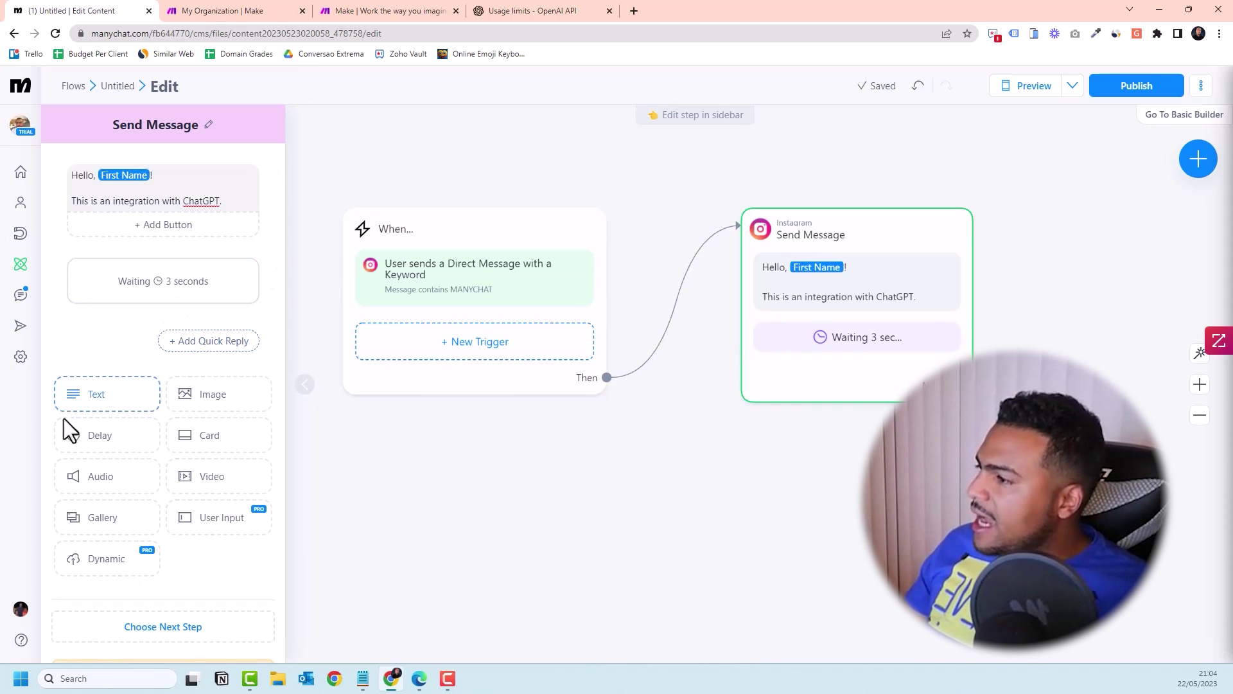
click(99, 402)
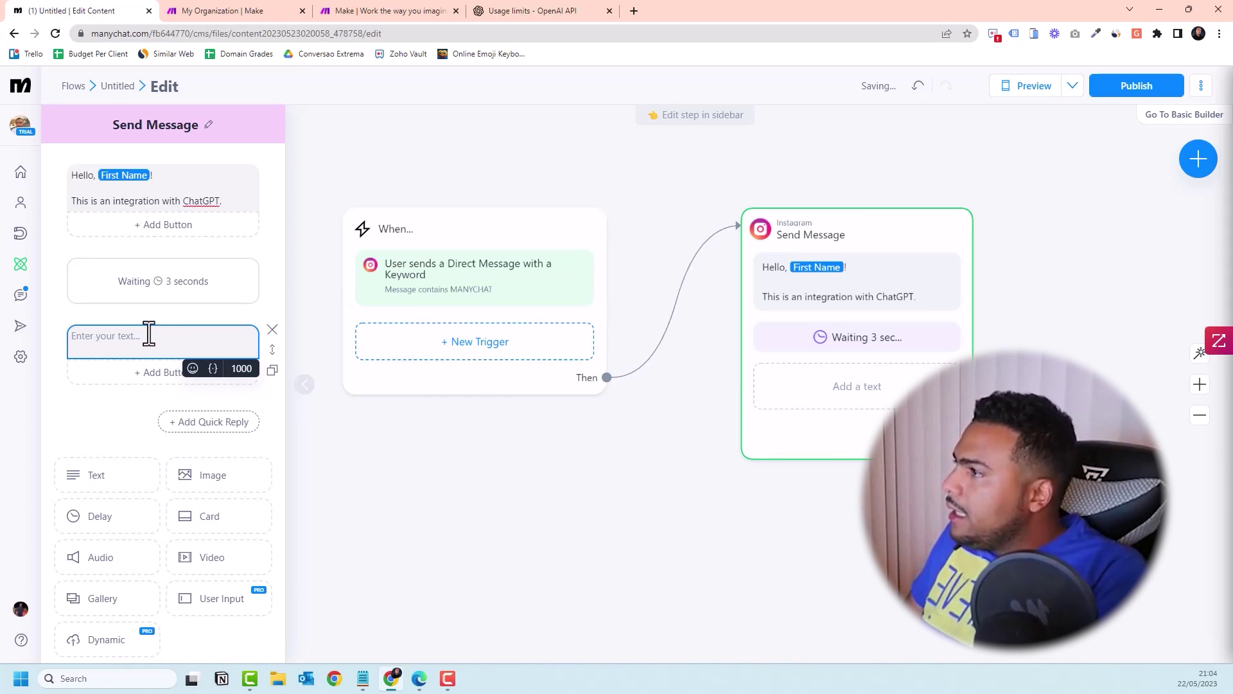
text(Would you like to try?)
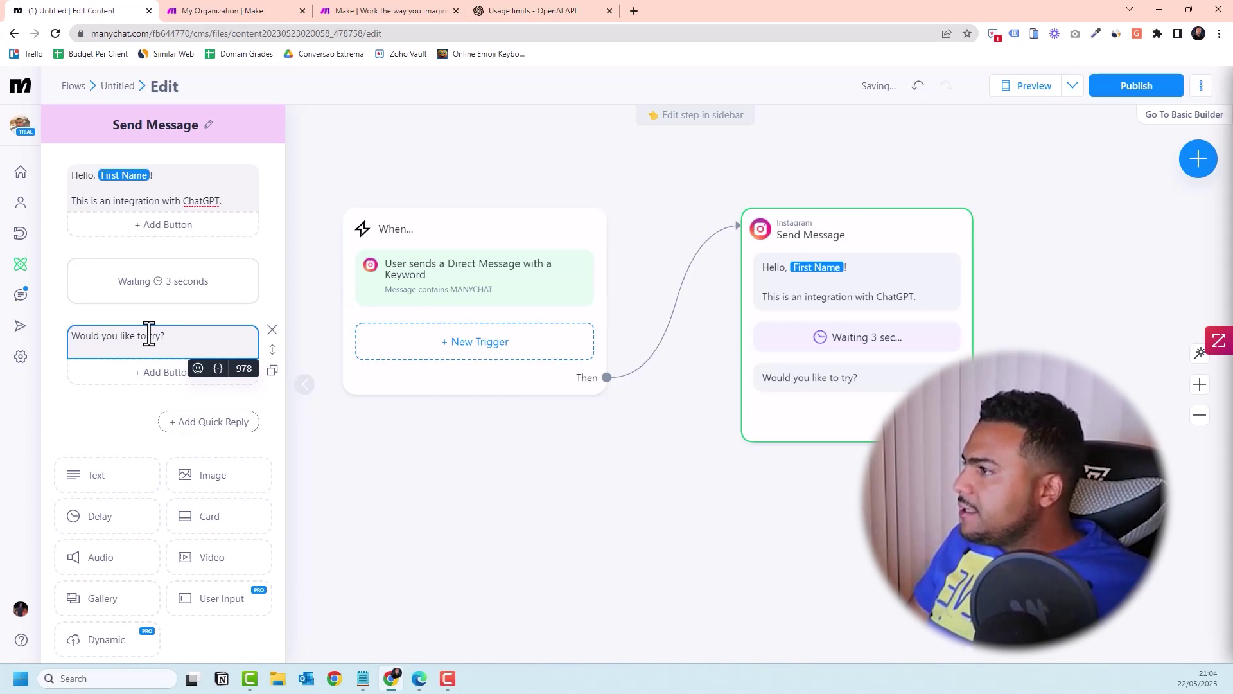
click(152, 369)
text(Yes)
click(182, 418)
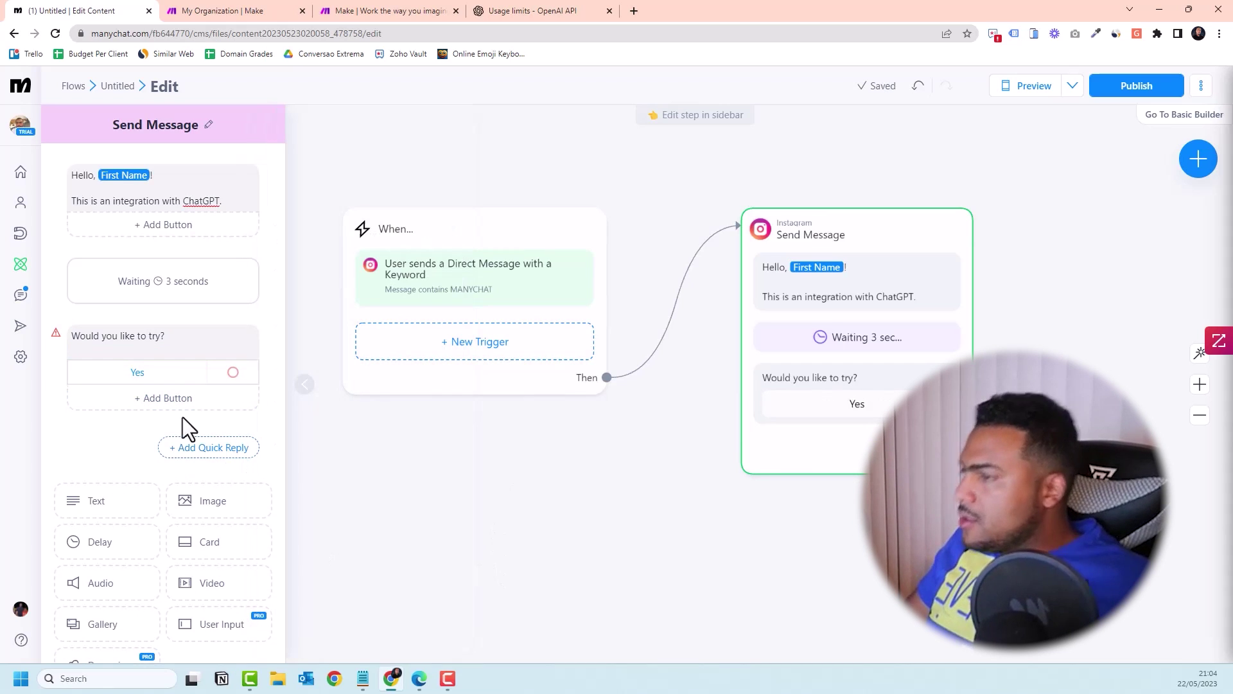
click(167, 403)
text(No)
click(511, 649)
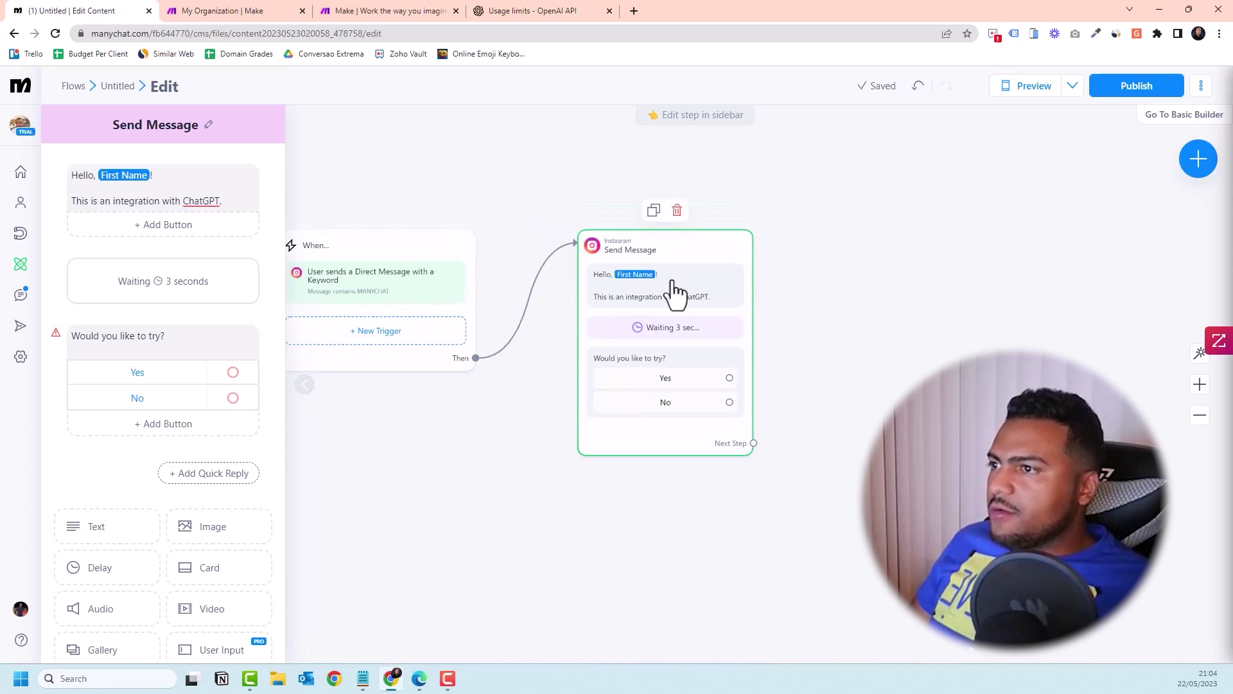
Step: Link the Yes button to a message saying 'Okay! ChatGPT is ready for you!'
drag(674, 294, 684, 236)
drag(862, 366, 825, 358)
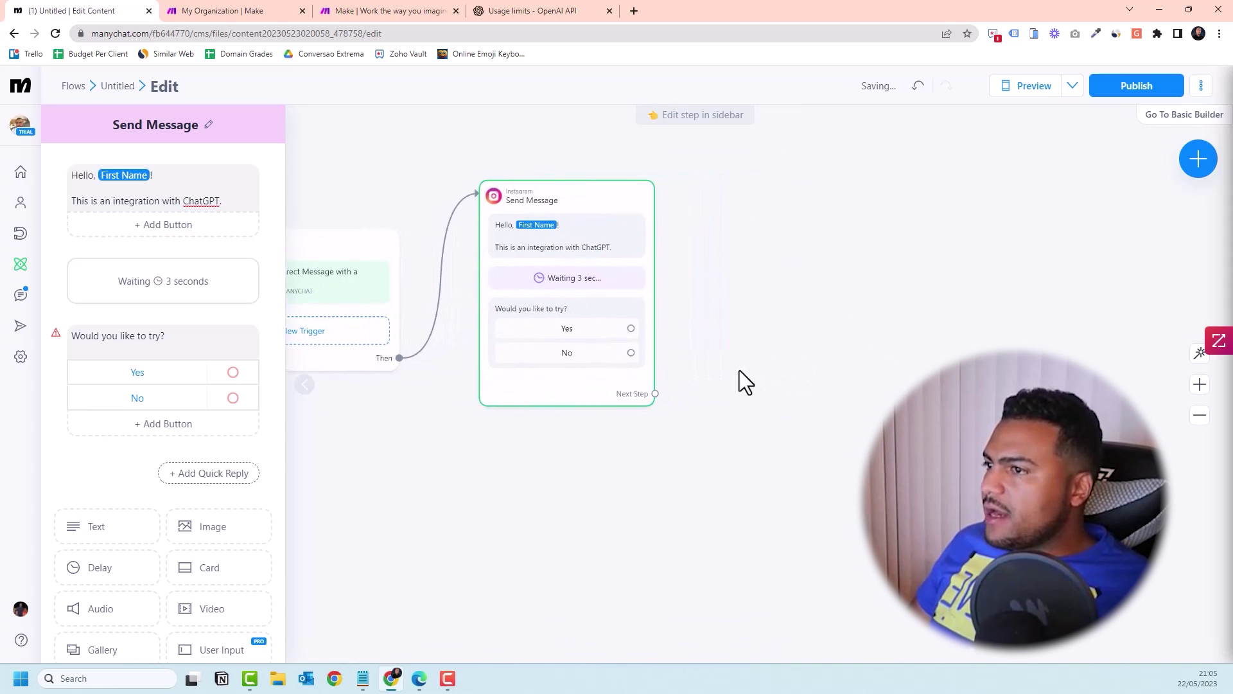
click(122, 177)
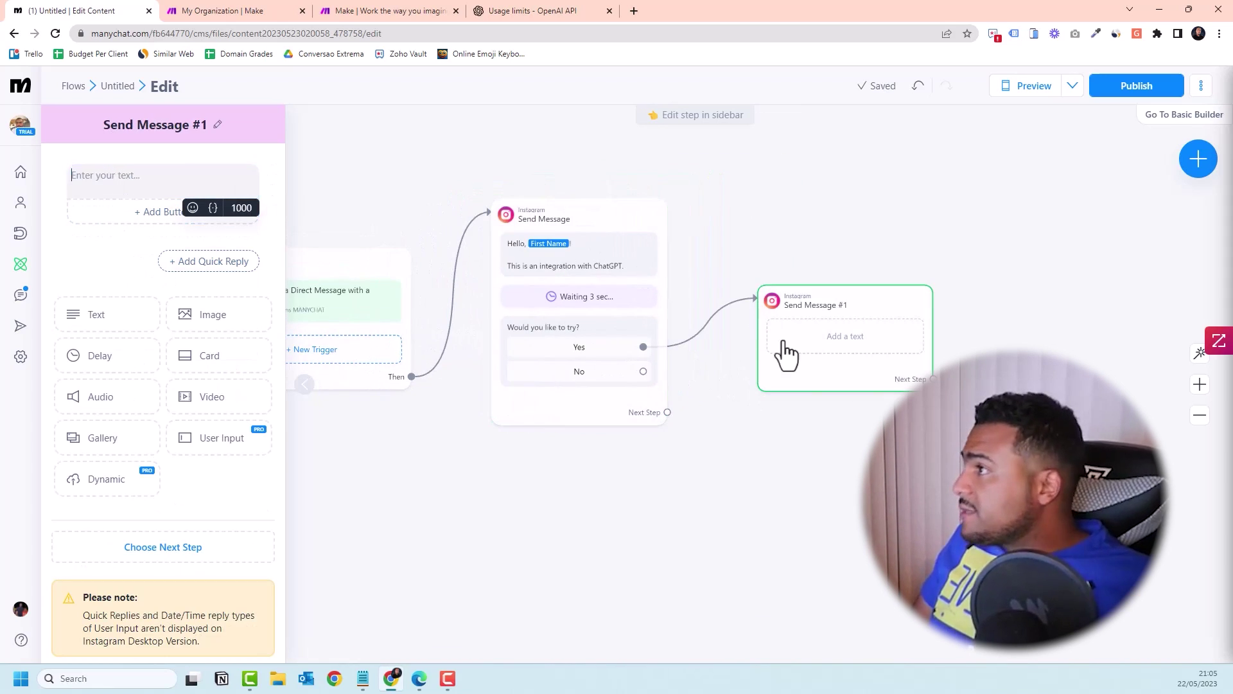
text(Okay! ChatGPTAsk me anything you want to know.)
click(127, 177)
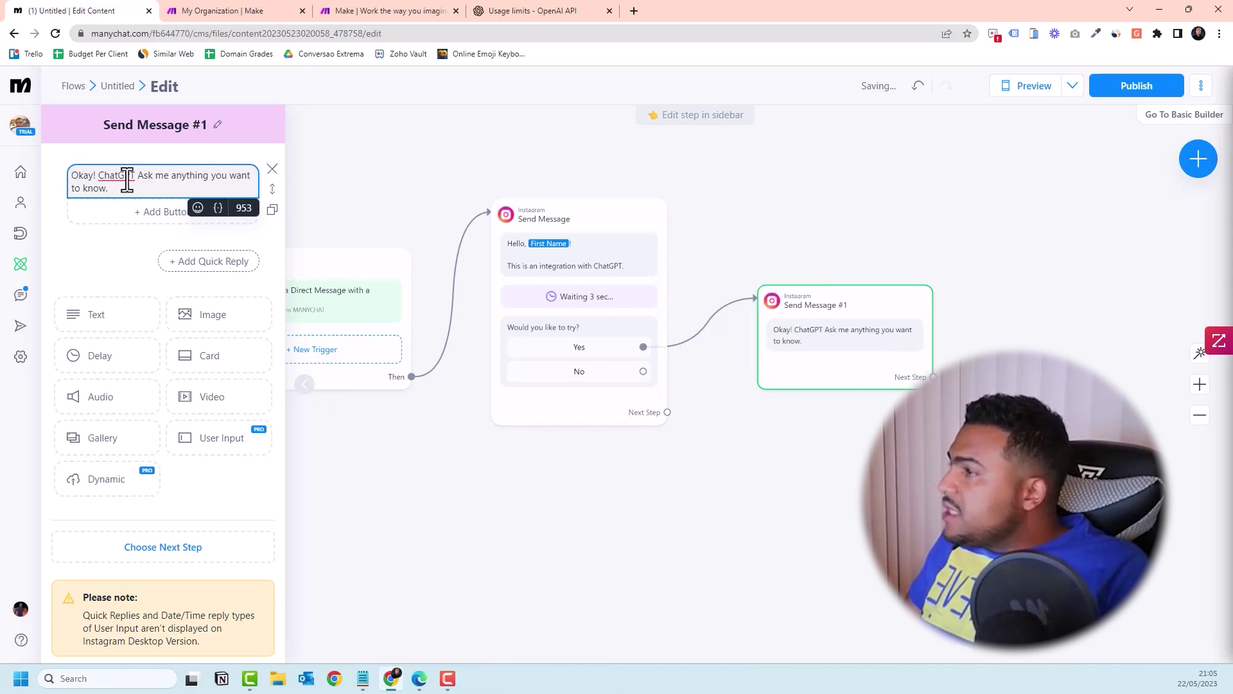
key(ctrl+a)
text(Okay! ChatGPT is ready for you!)
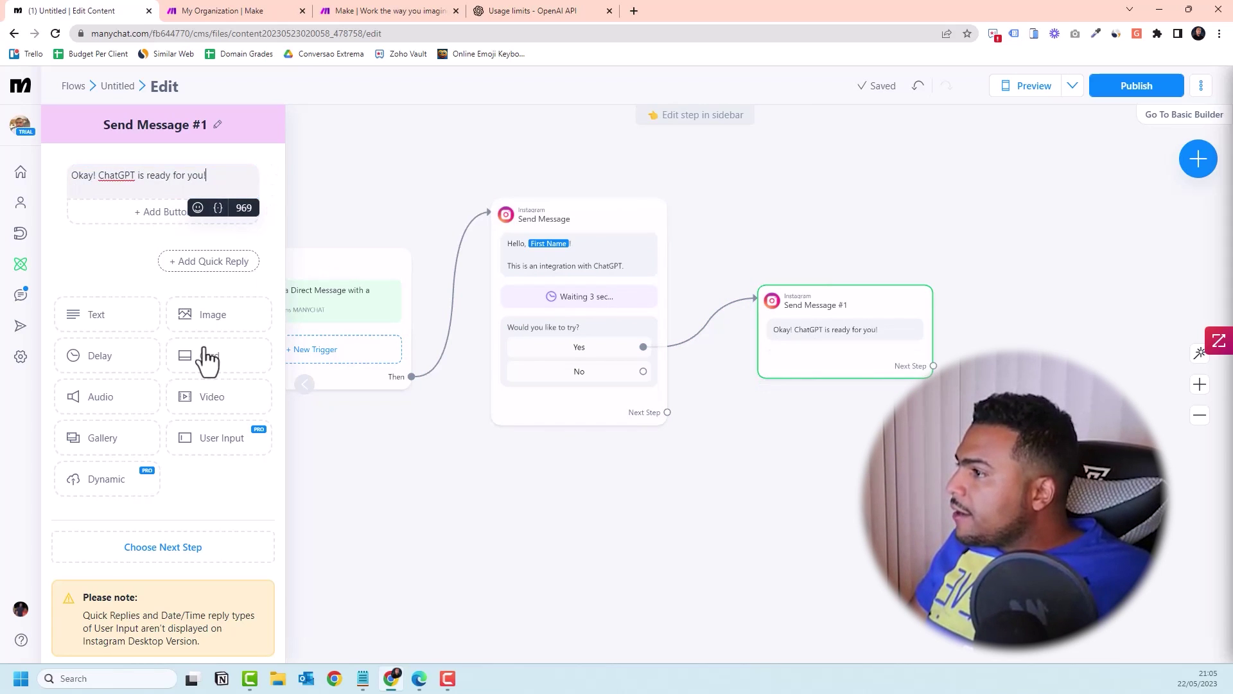
Step: Follow it with a 2-second wait and a free-text question asking what they want to know
click(99, 354)
click(249, 286)
click(320, 303)
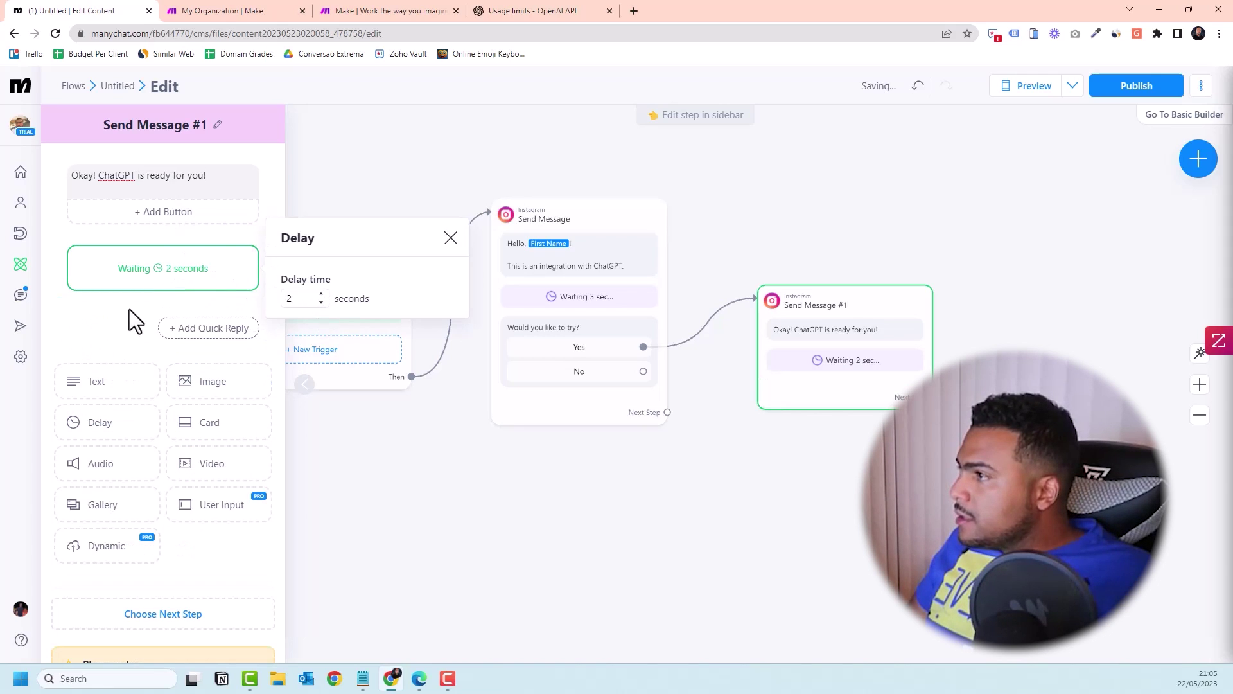
click(128, 309)
click(215, 504)
click(116, 340)
text(Ask me anything you want to know.)
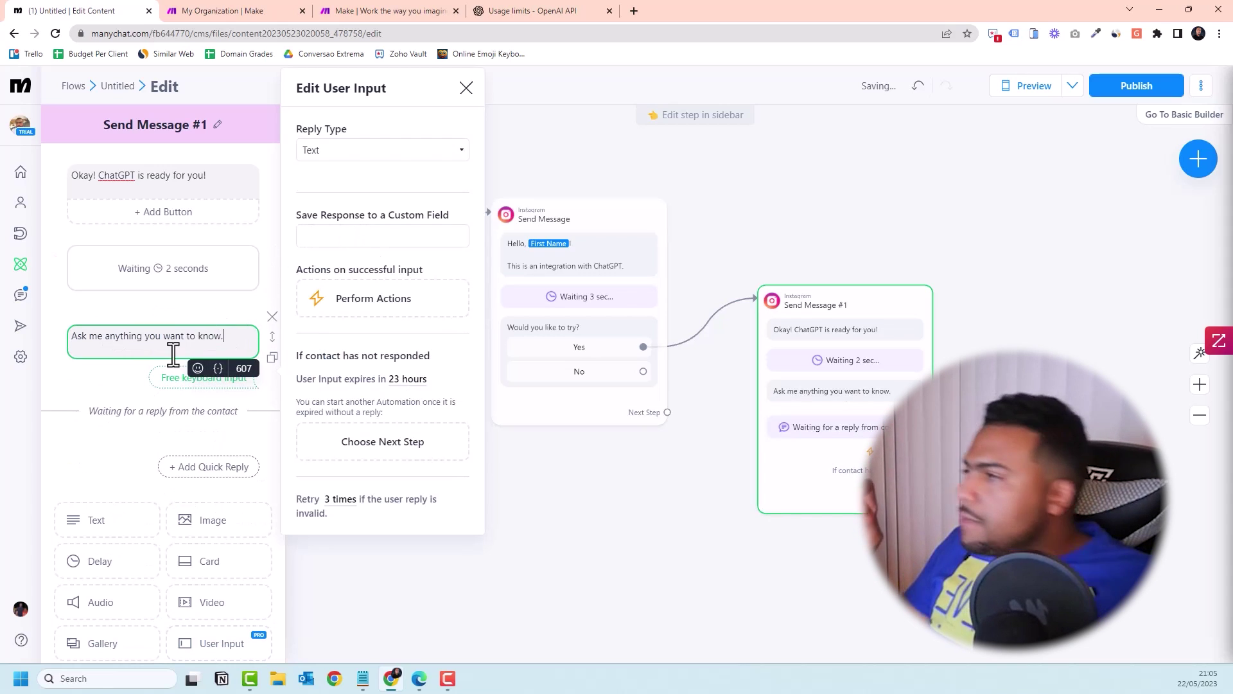
click(166, 307)
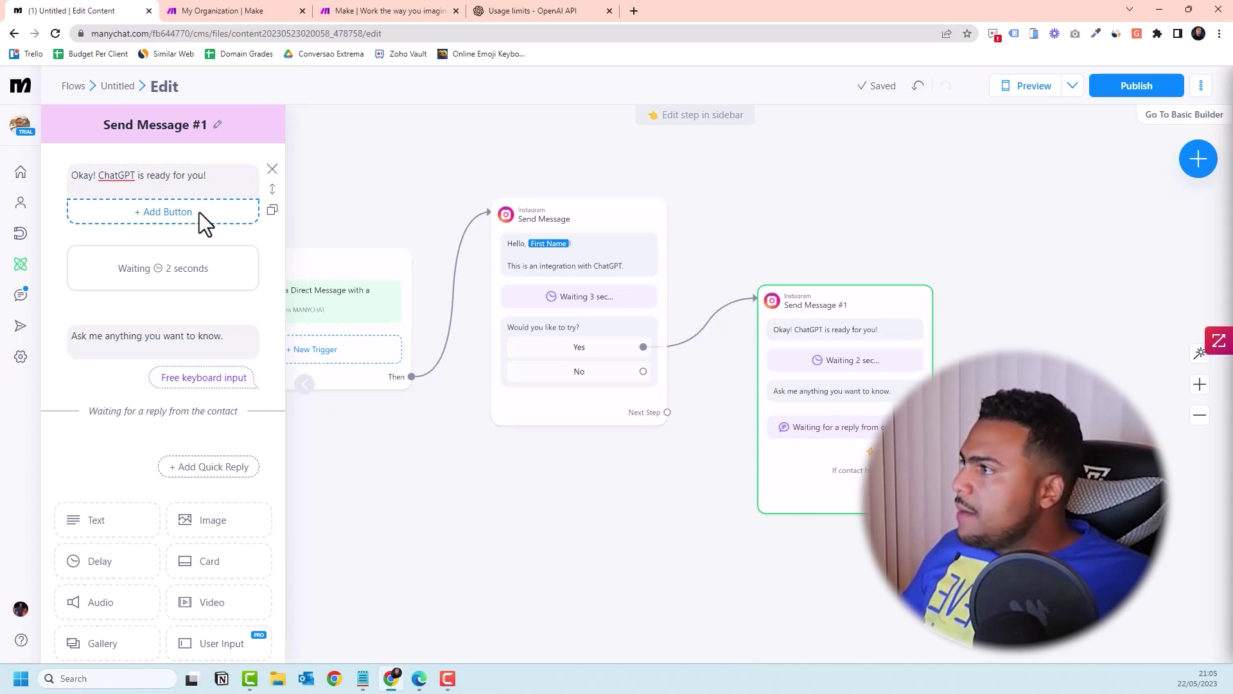
Step: Save the free-text reply to Prompt #1, expiring after 2 hours instead of 23
click(185, 339)
click(360, 236)
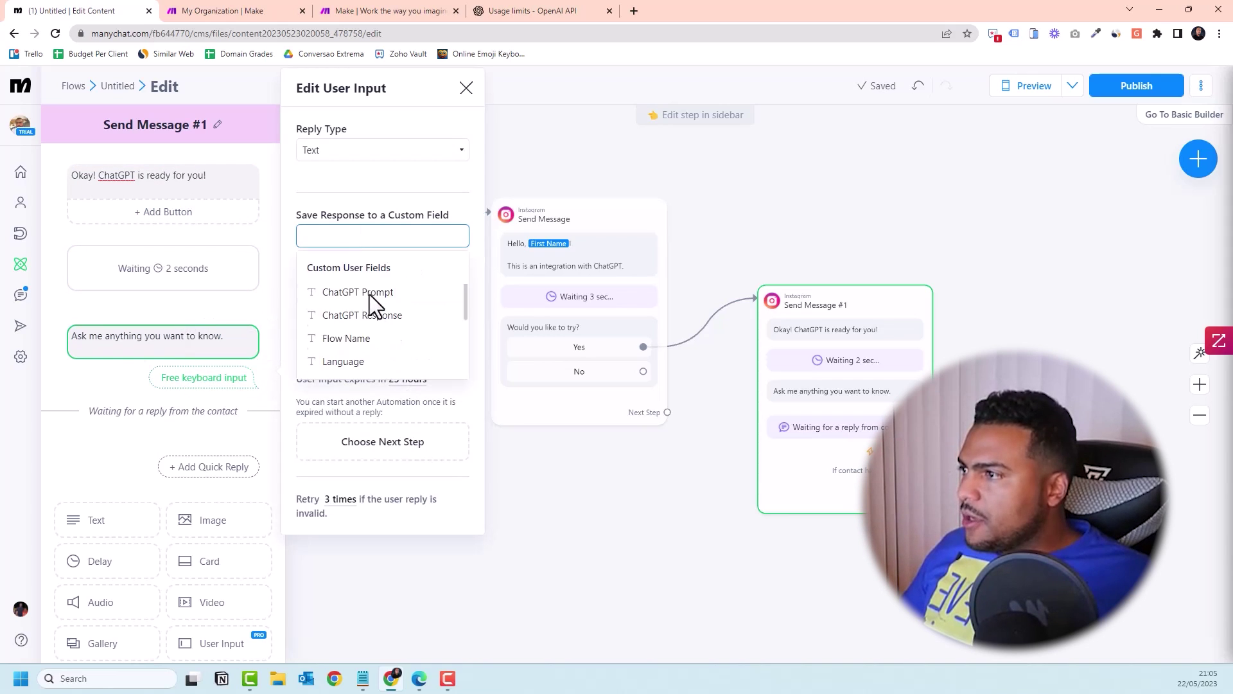
scroll(369, 295, down, 5)
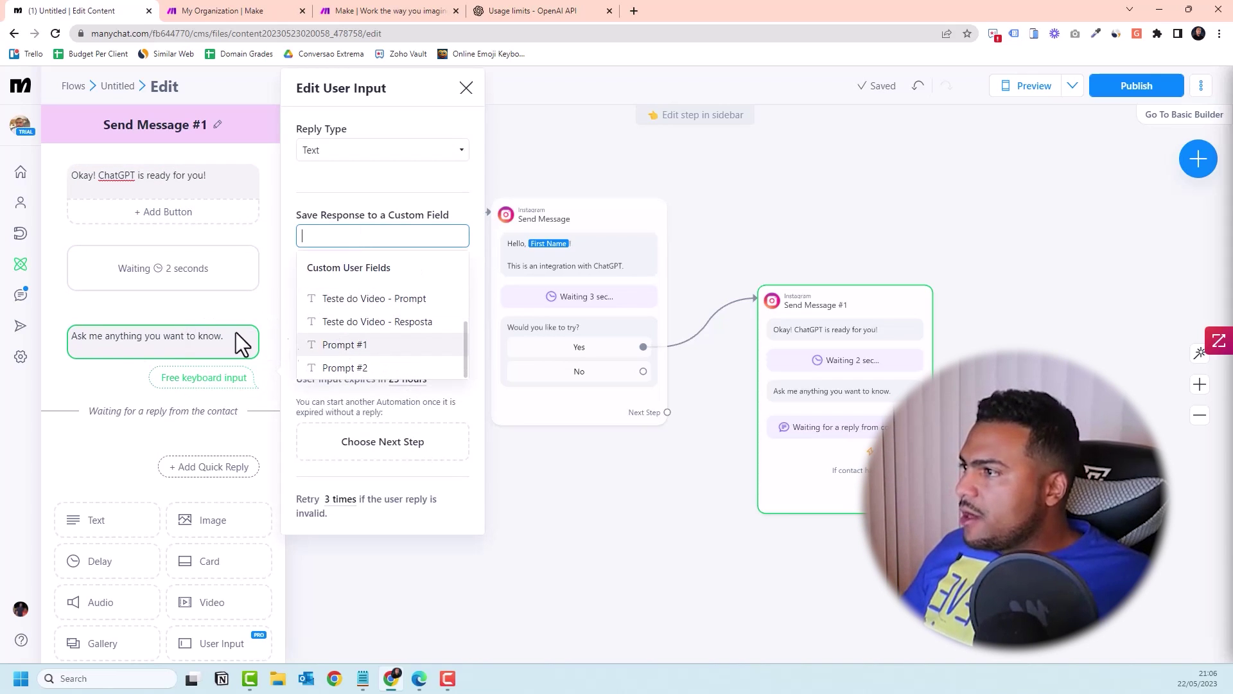
click(347, 344)
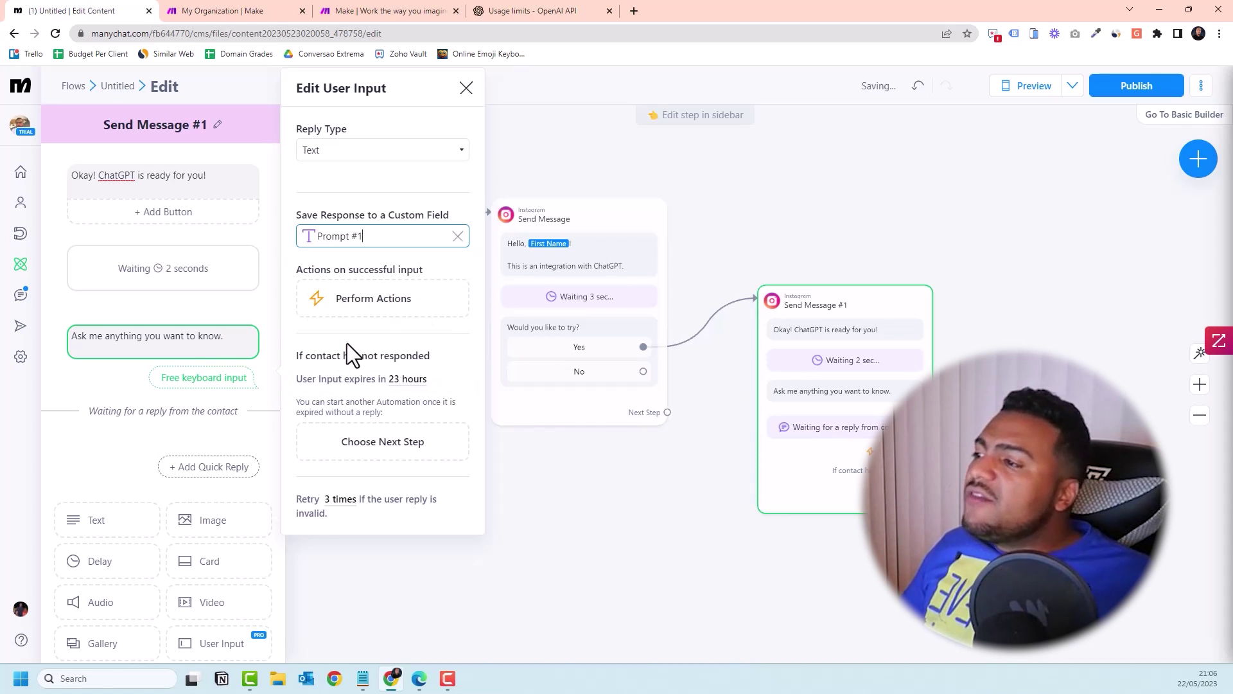
click(406, 381)
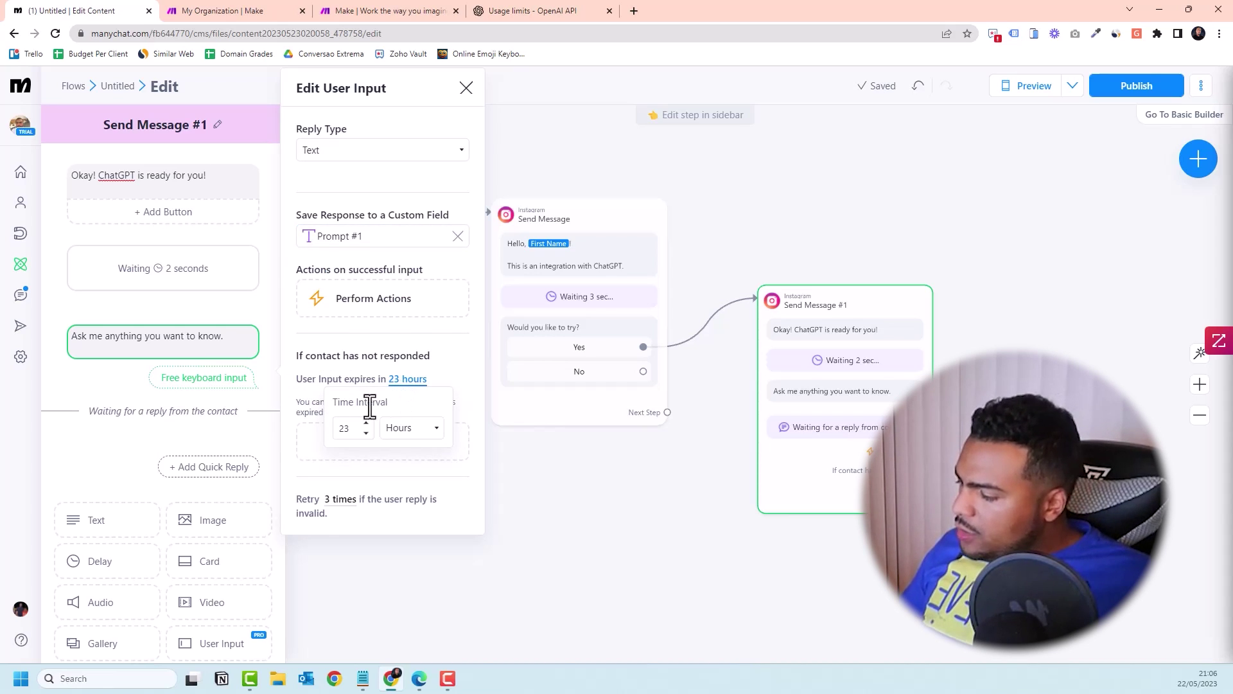
double_click(355, 432)
text(2)
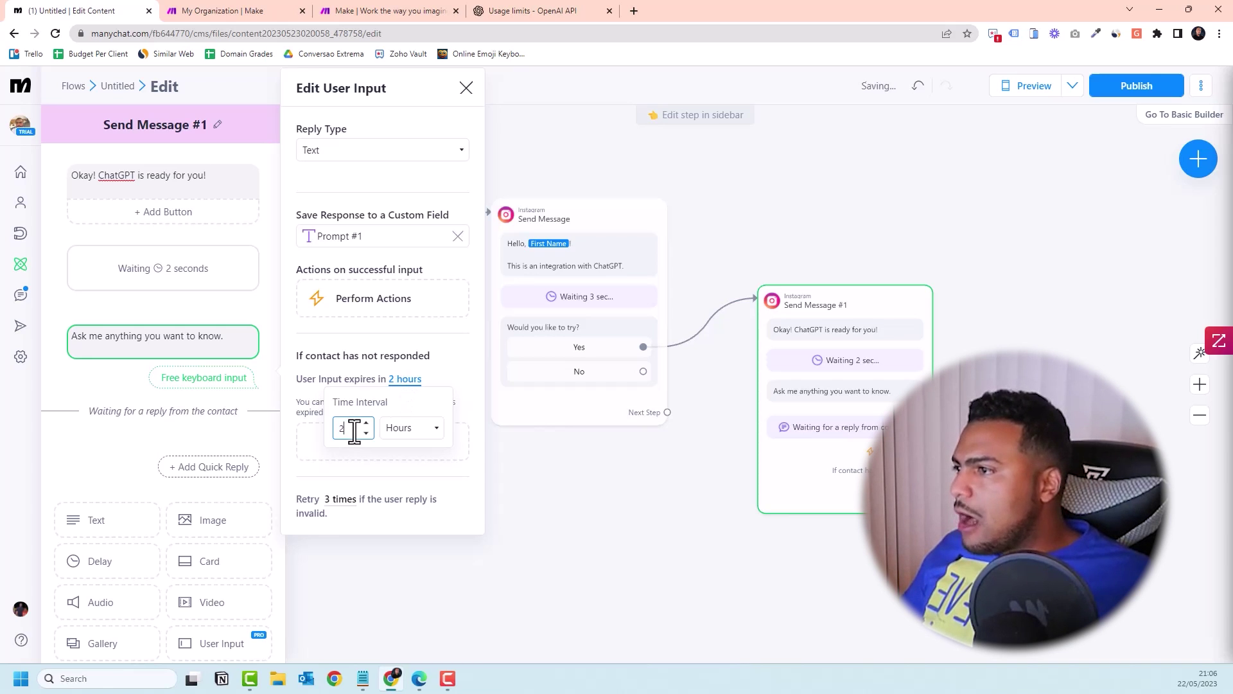
click(383, 334)
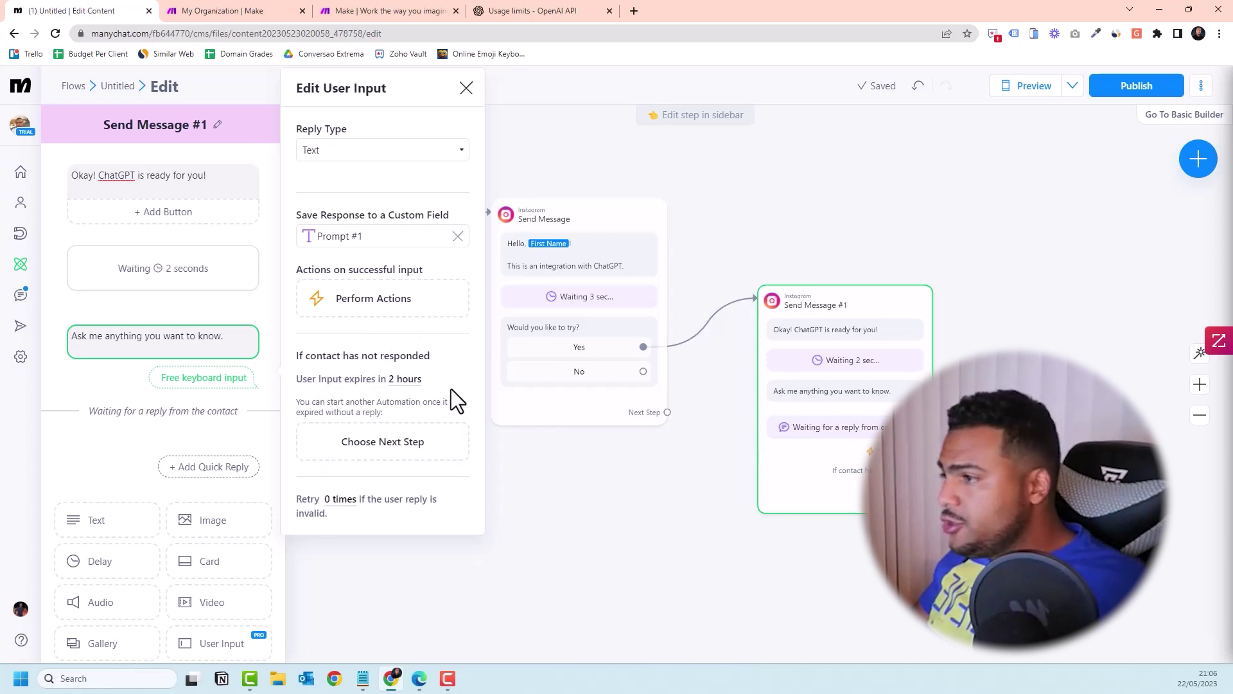
key(Escape)
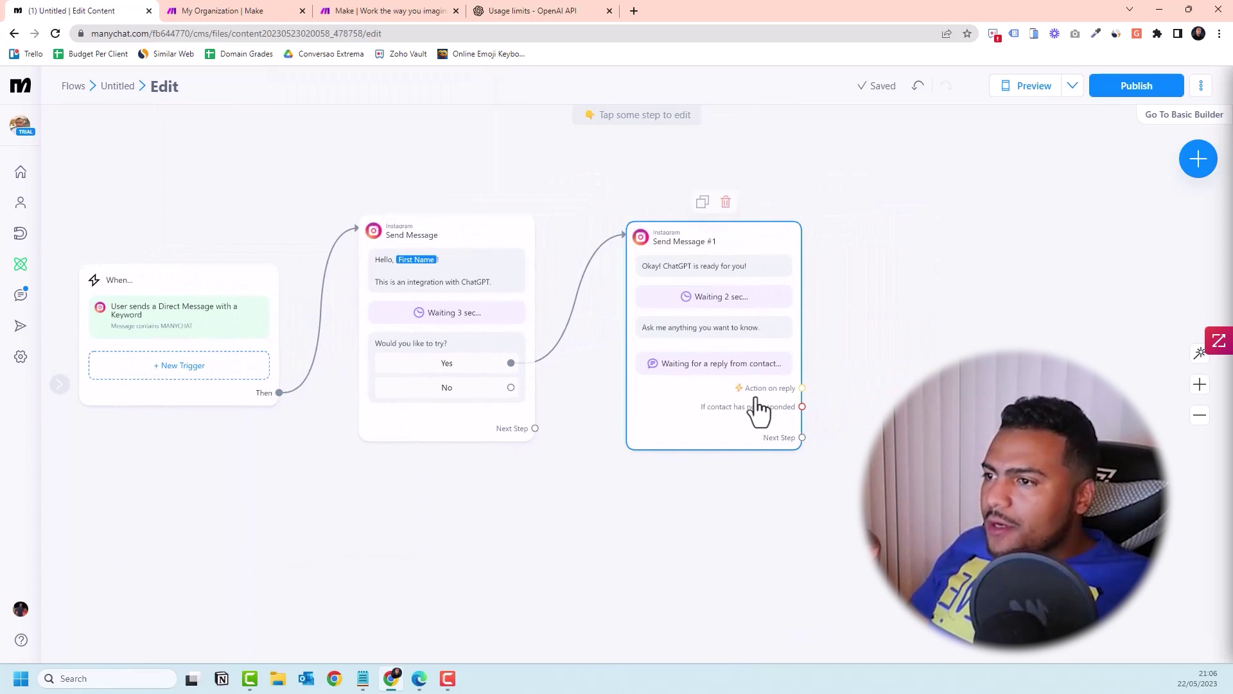
Step: Connect the No button to a new Instagram message, Send Message #2, reading 'Okay then.'
drag(906, 368, 828, 365)
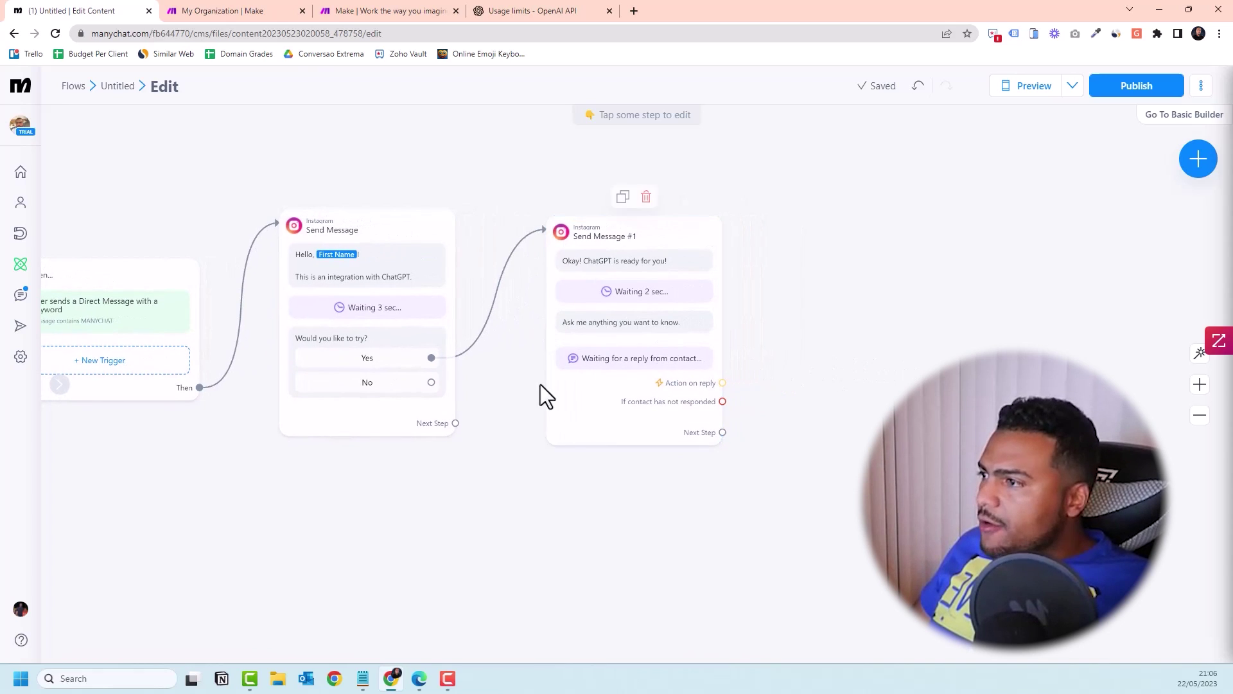
drag(542, 393, 622, 404)
drag(567, 531, 581, 439)
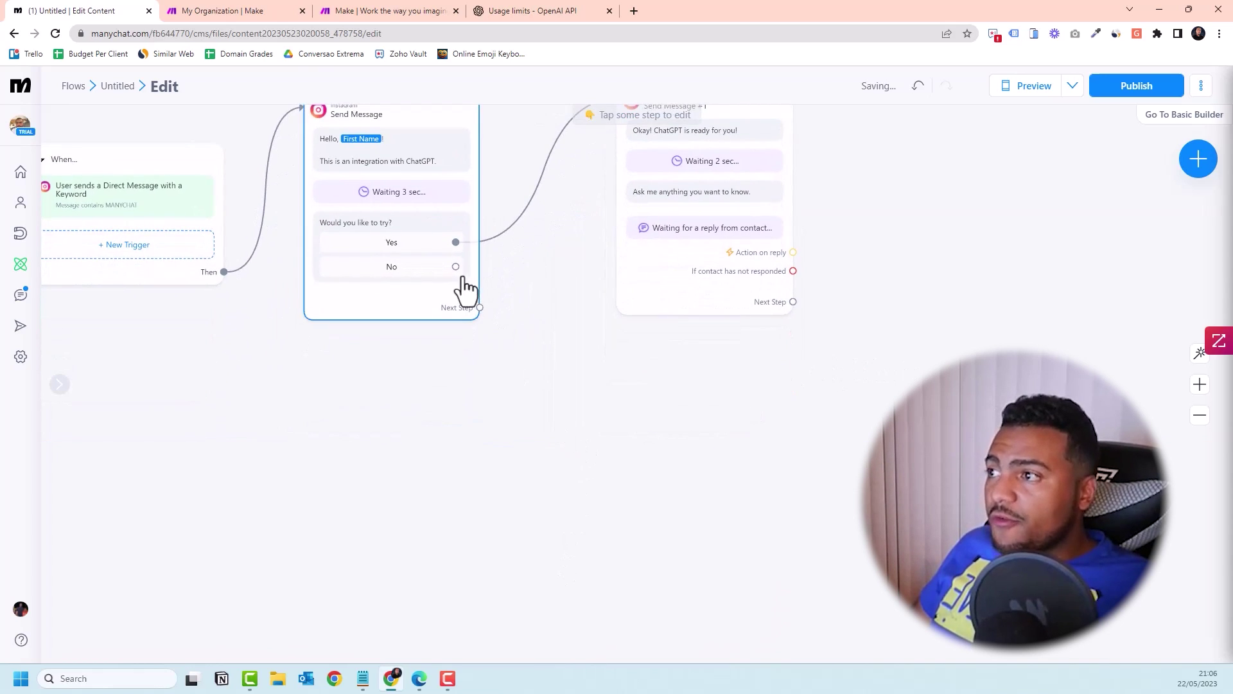
drag(456, 267, 607, 424)
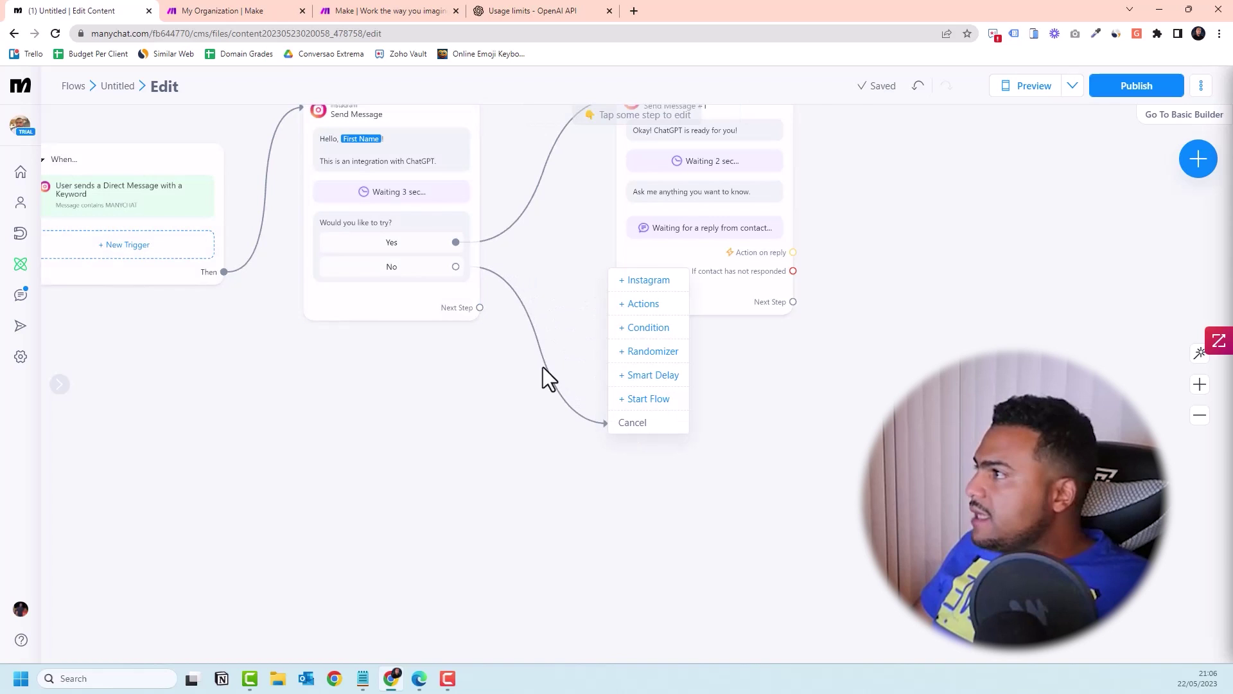
click(647, 292)
text(Okay then.)
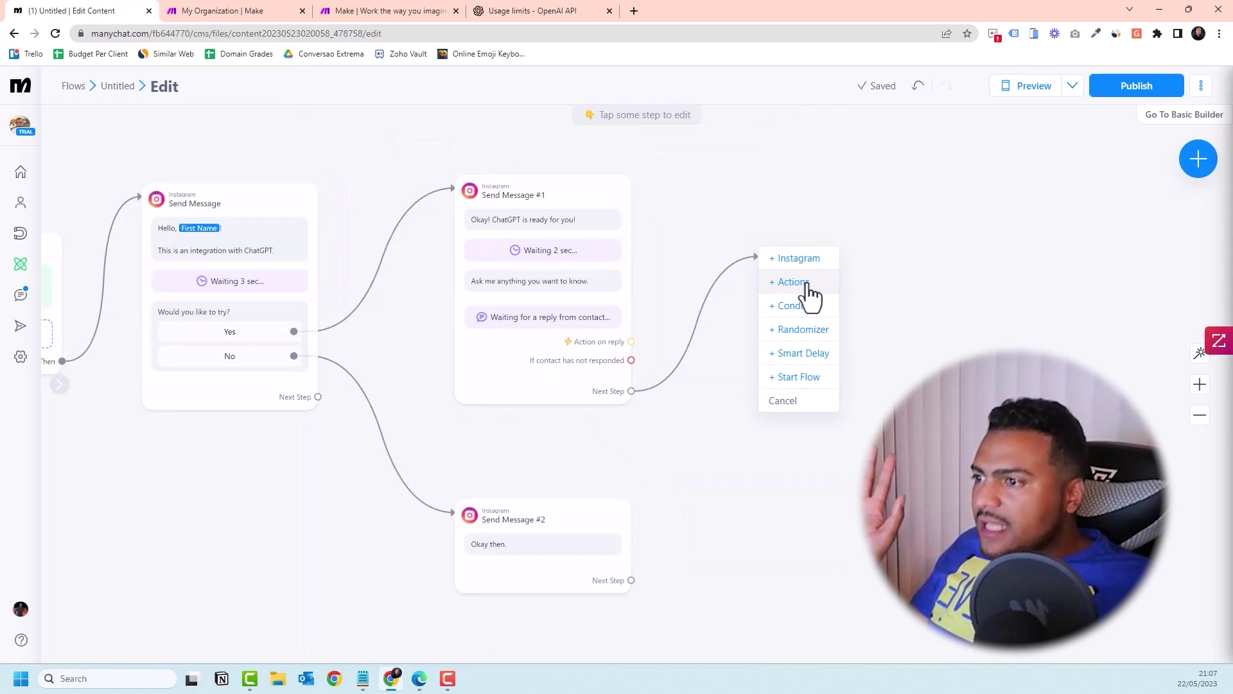
Step: Link Send Message #1 to an Actions step containing a Trigger Integromat action
click(719, 400)
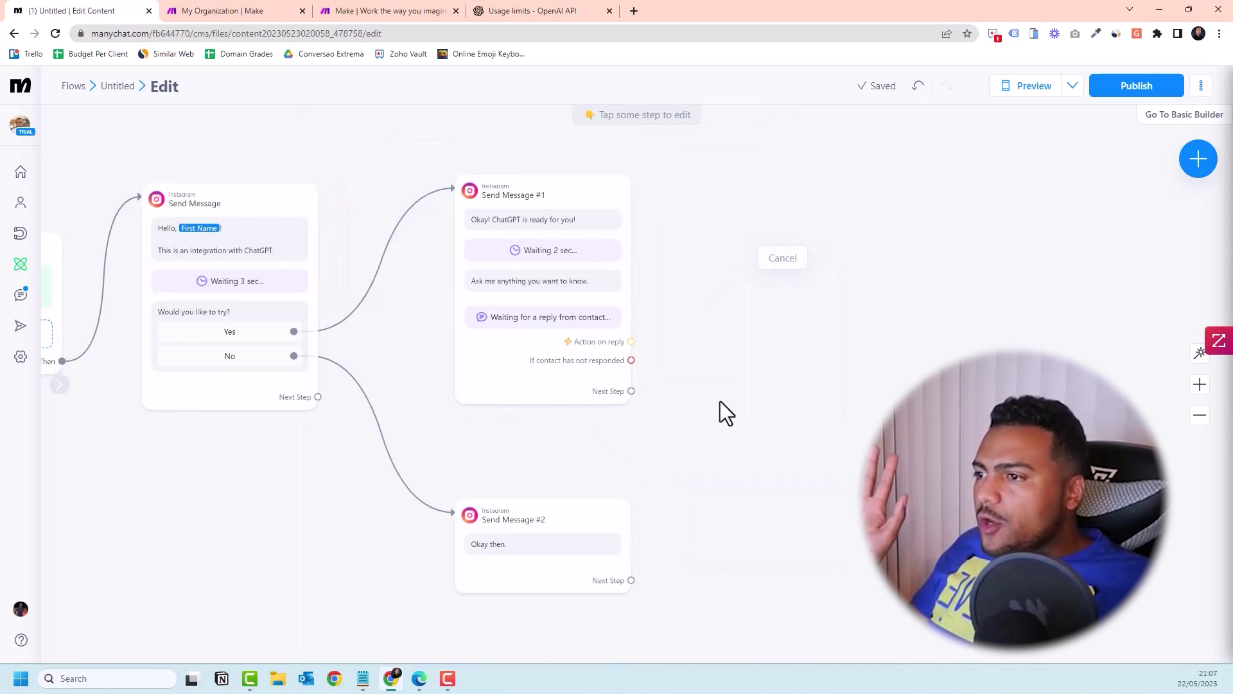
drag(631, 390, 729, 252)
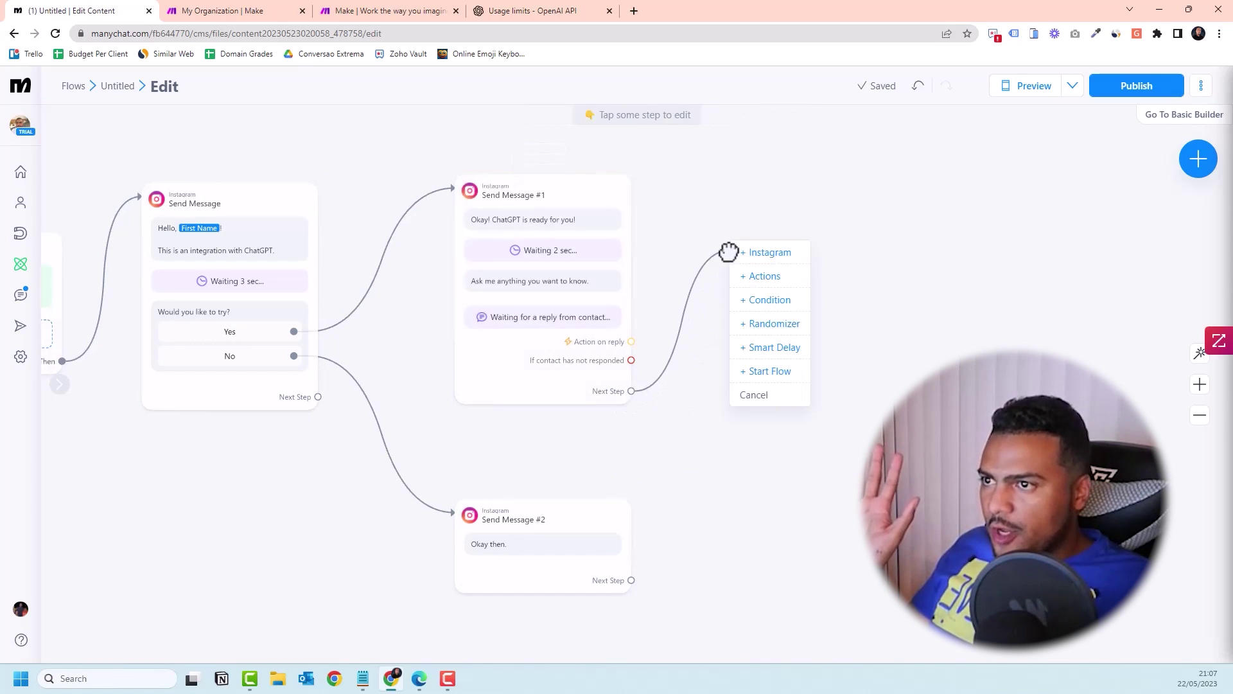
click(774, 276)
click(191, 200)
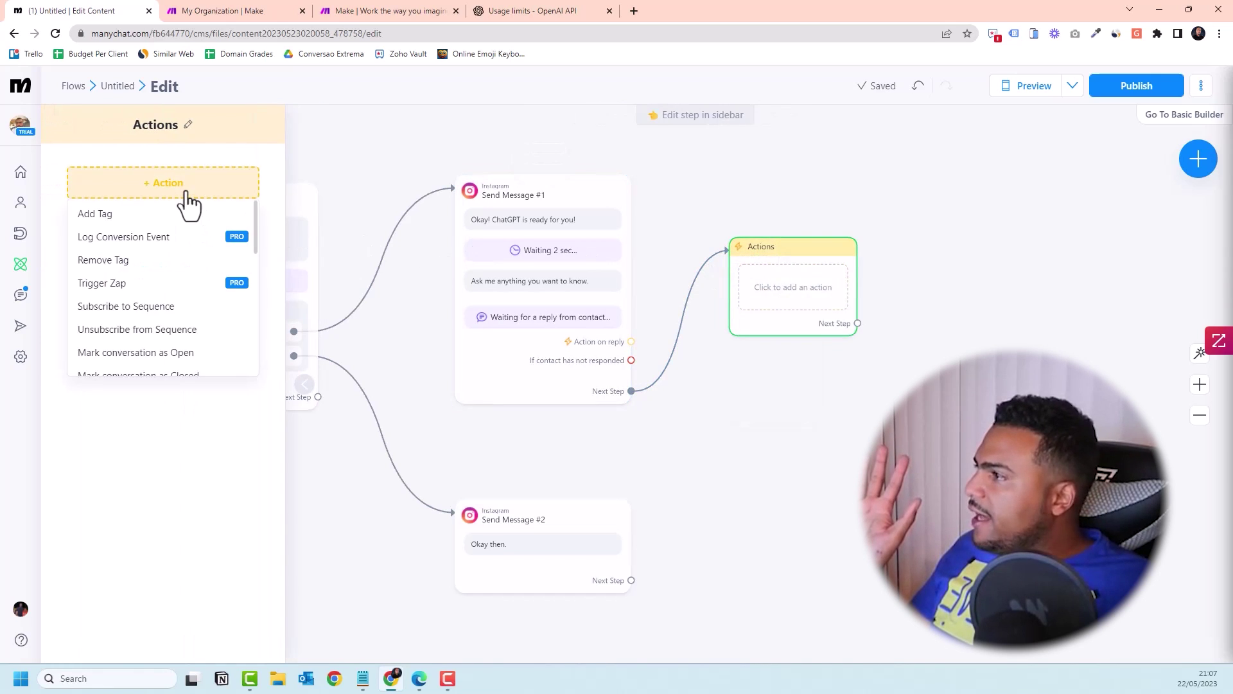
scroll(166, 292, down, 5)
scroll(160, 283, up, 2)
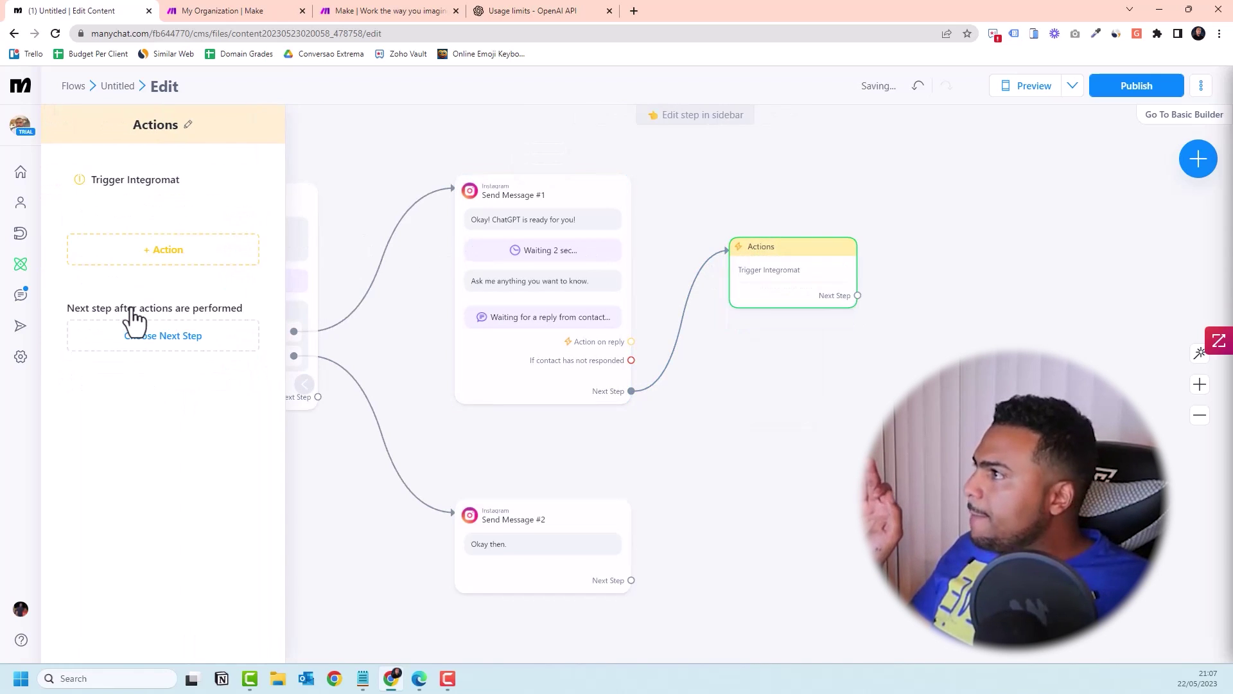
click(152, 201)
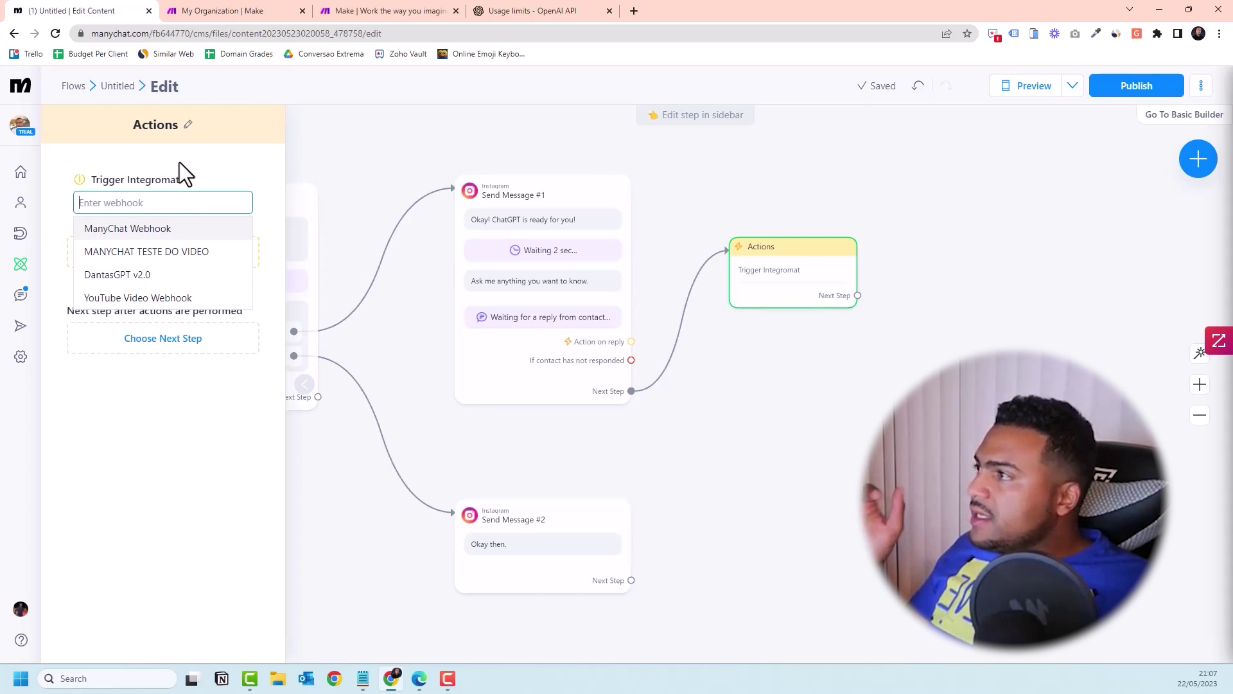
click(839, 406)
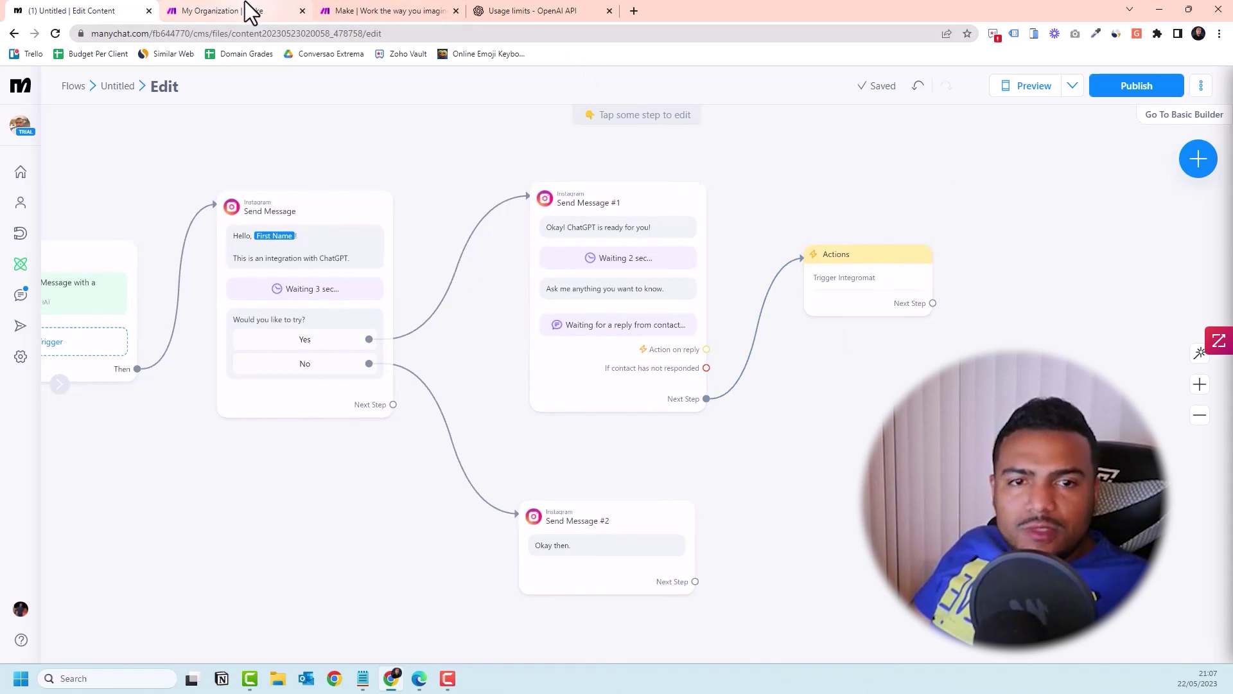
Step: From Make's Scenarios list, create a scenario starting with Manychat Watch Incoming Data
click(354, 7)
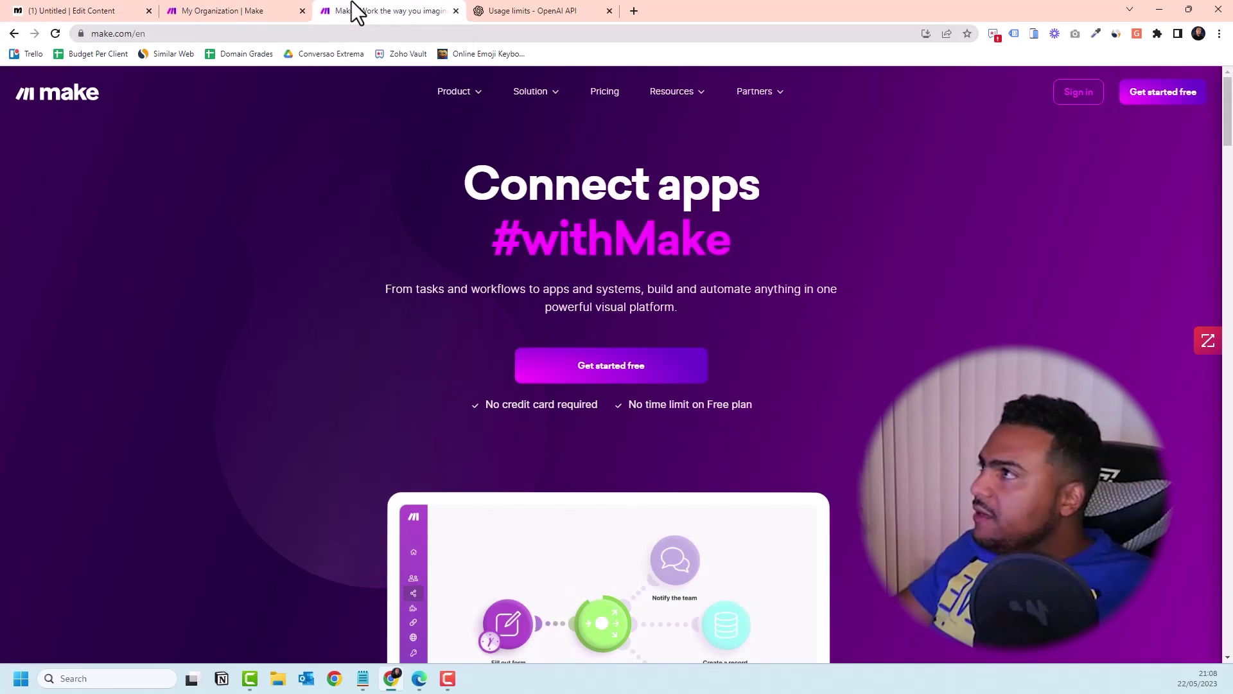
click(253, 11)
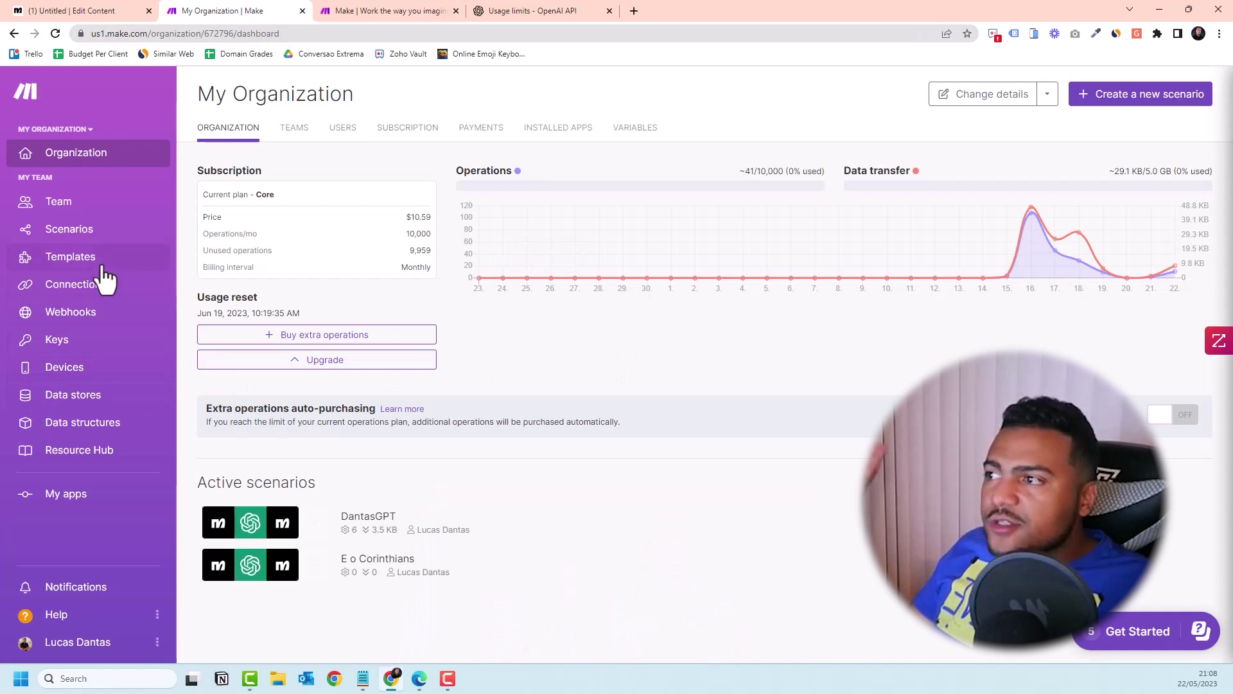
click(70, 231)
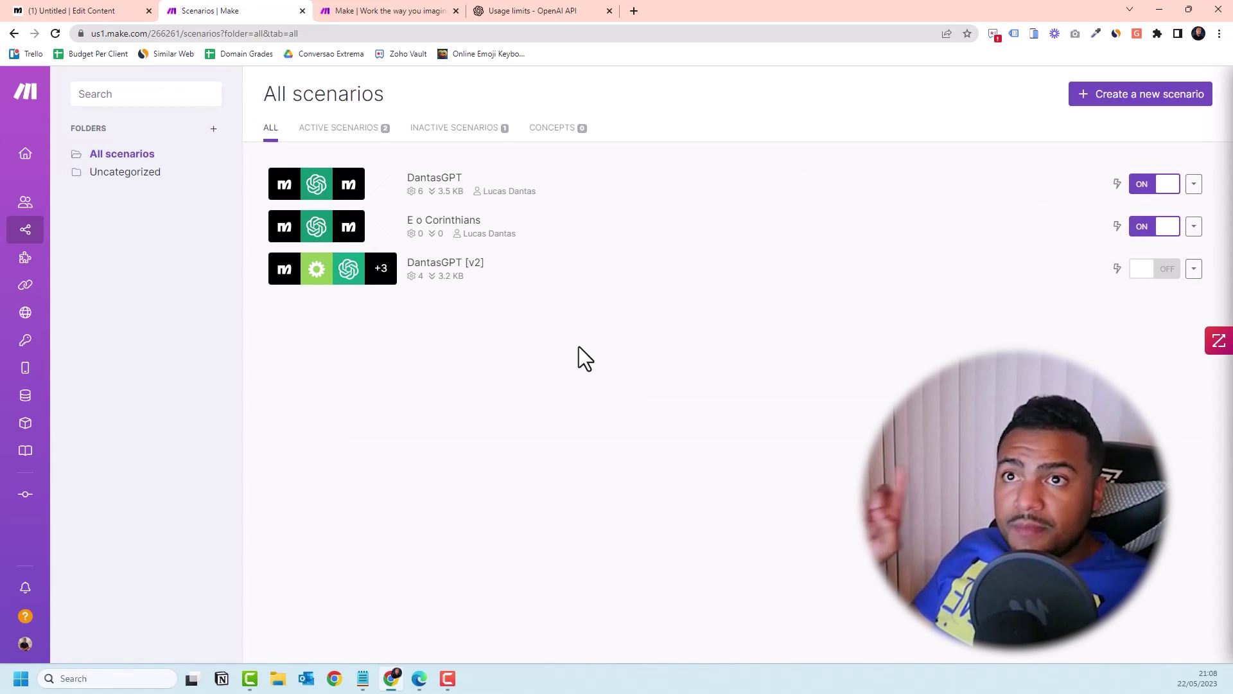
click(1124, 103)
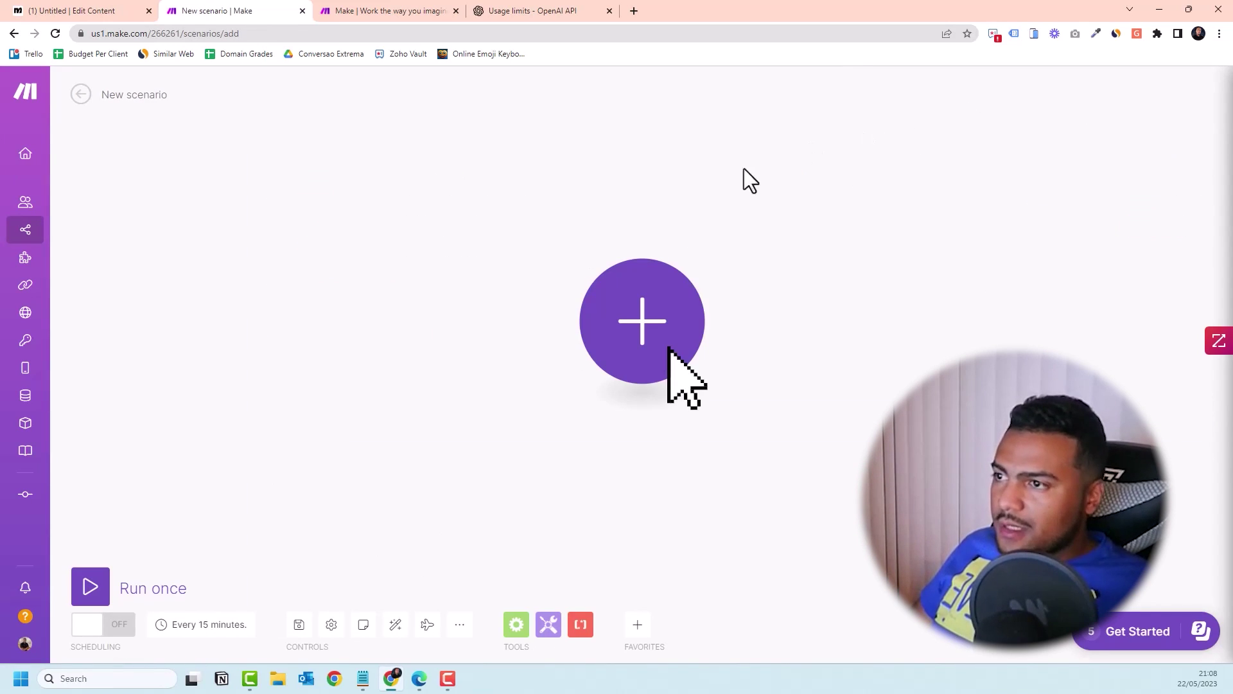
click(652, 329)
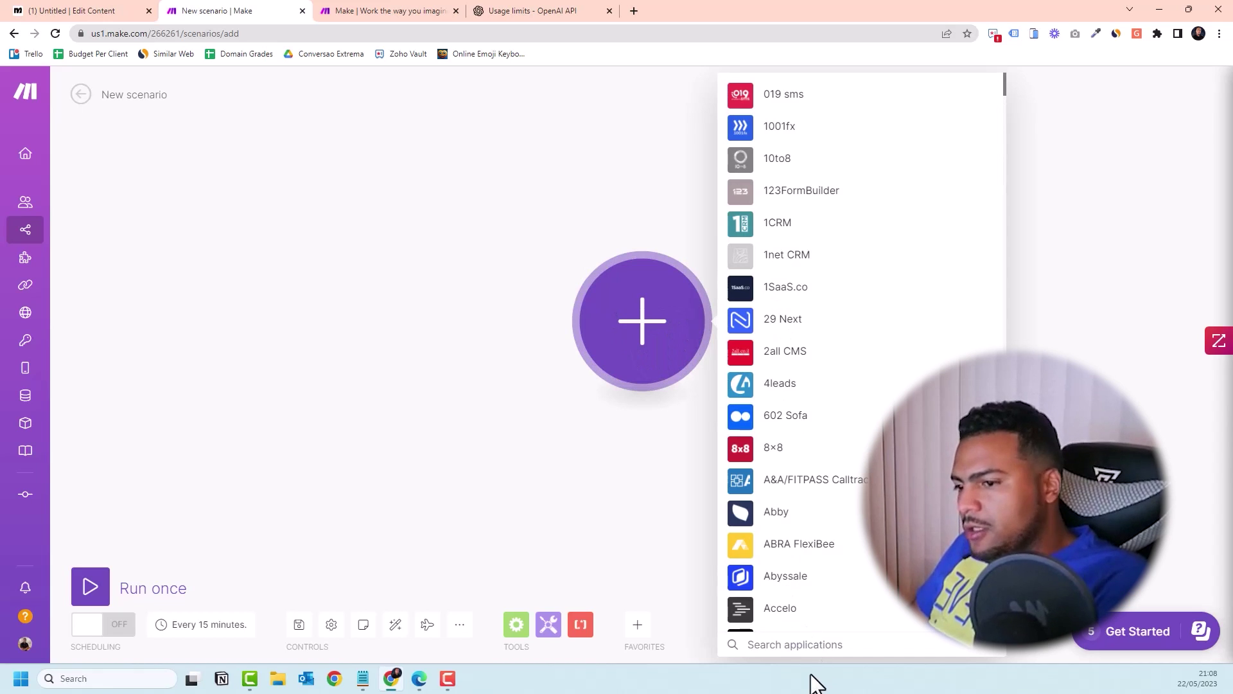
text(many)
click(788, 295)
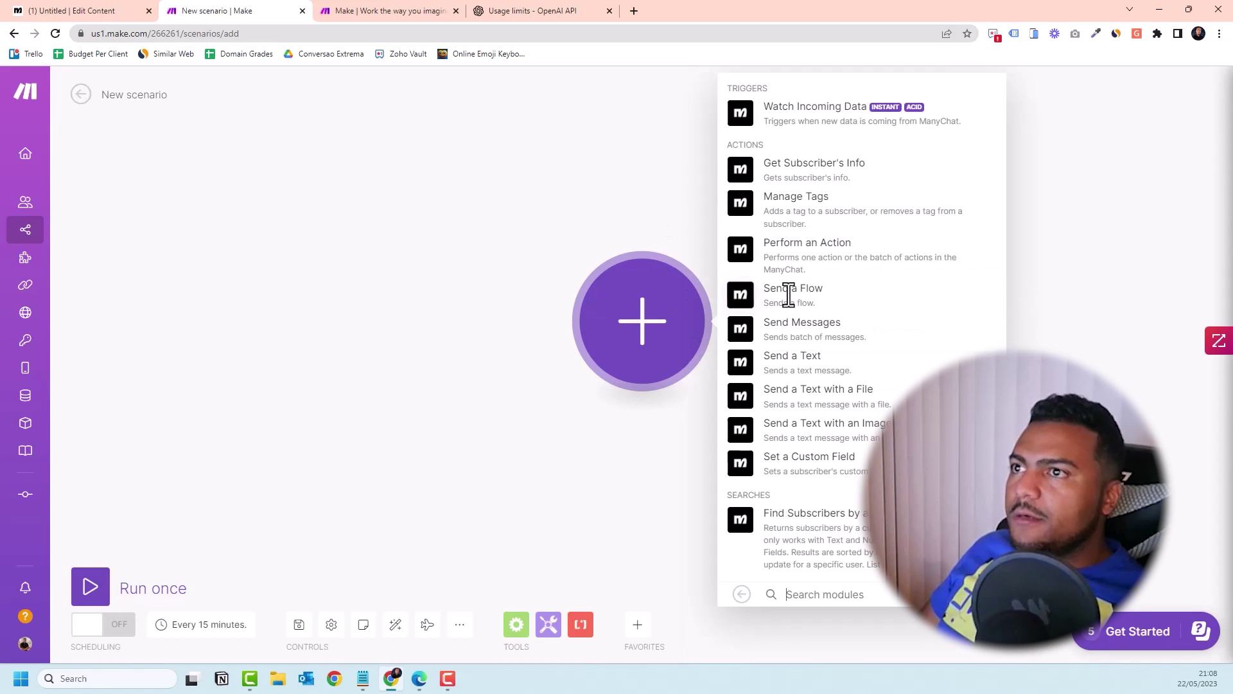
click(838, 119)
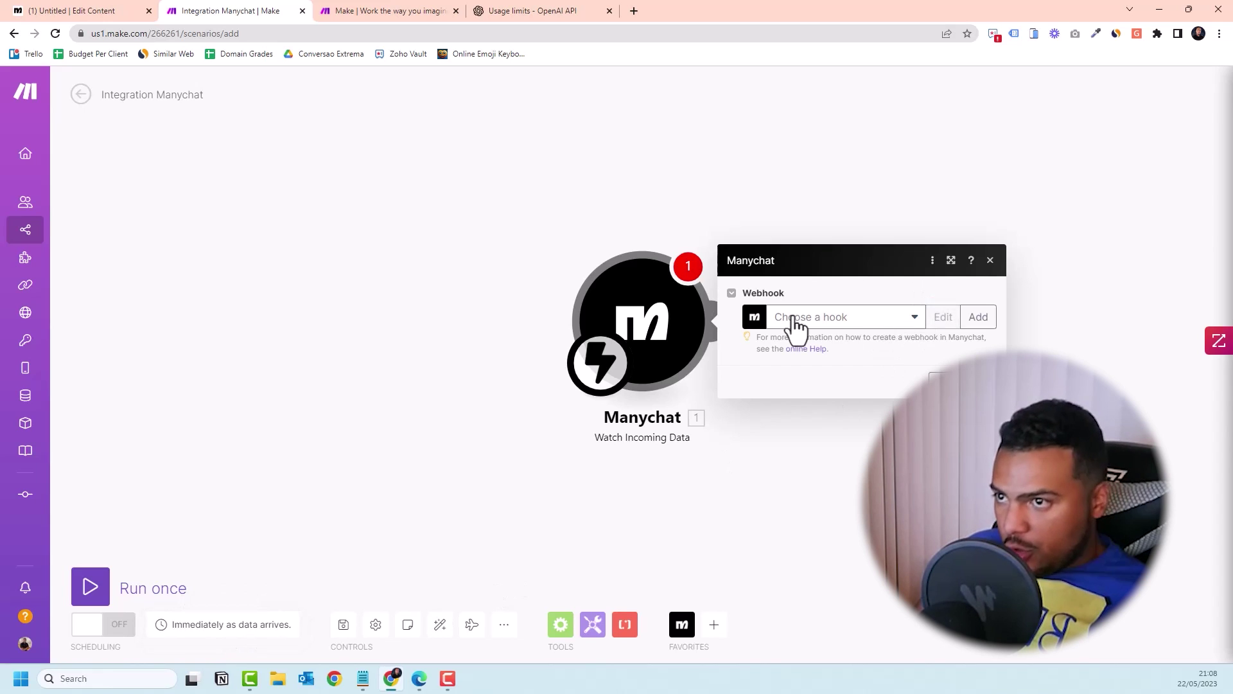
Step: Add a webhook named YouTube Video #2 and a connection named Youtube Video #2 Connection
click(979, 317)
triple_click(710, 268)
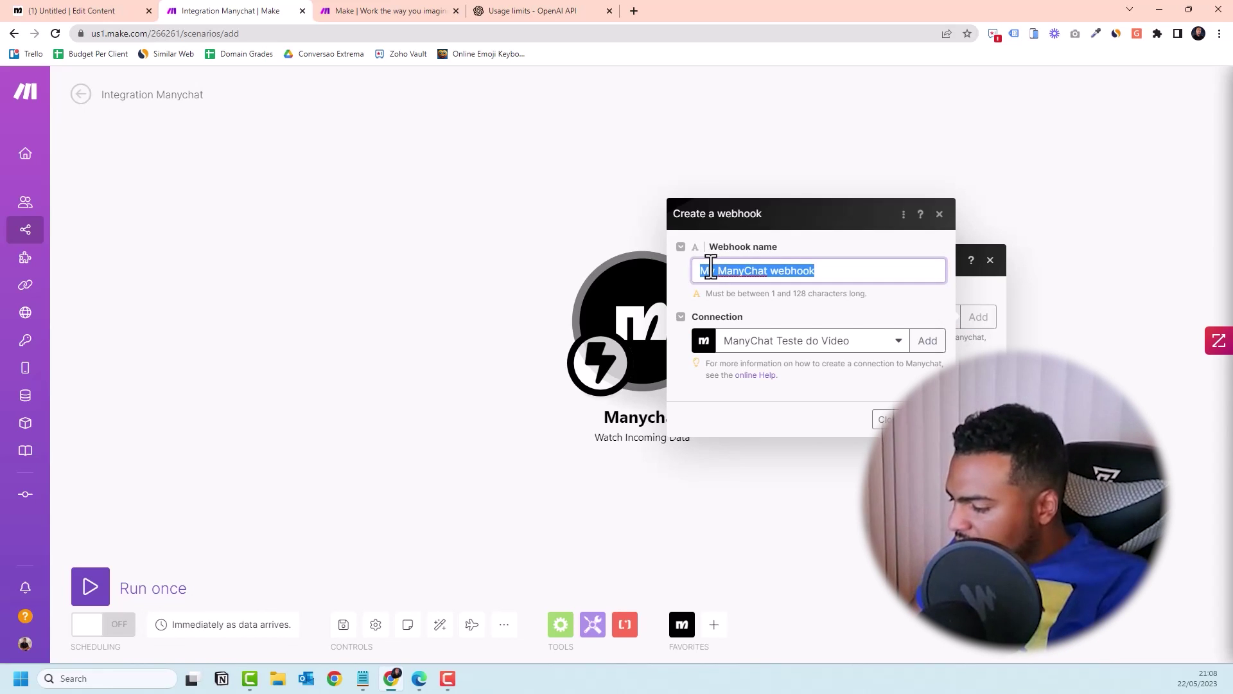
text(YouTube Vide)
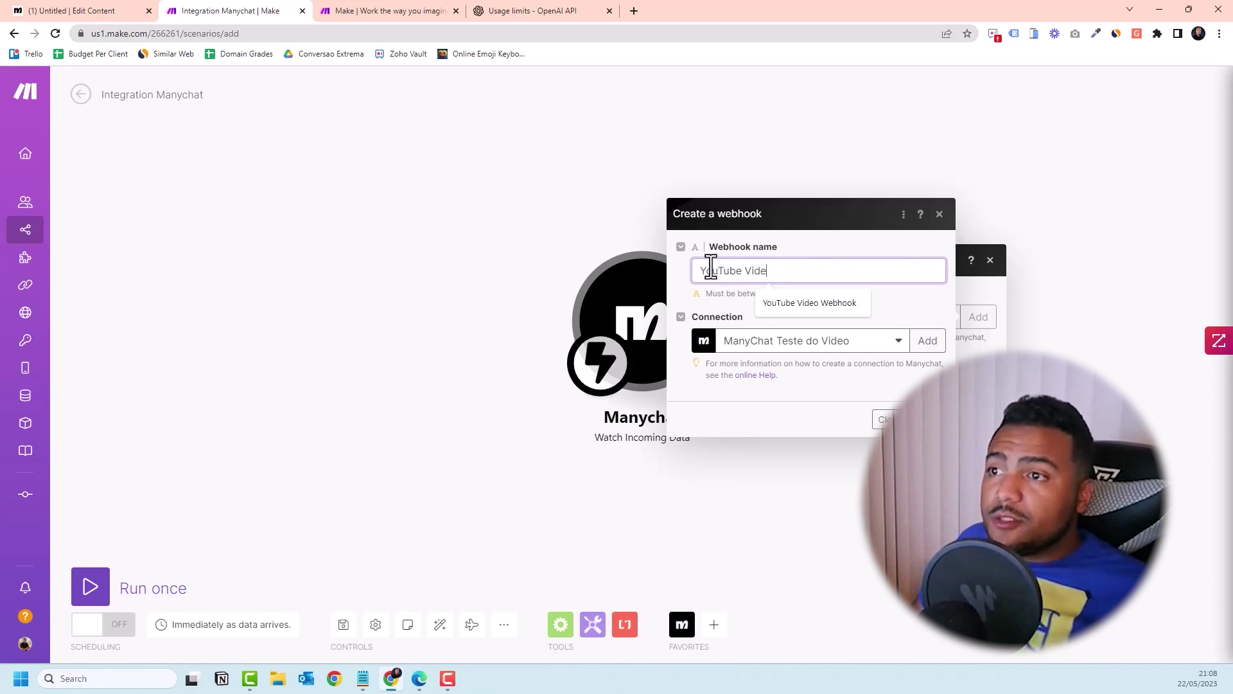
text(o #2)
click(803, 342)
click(929, 341)
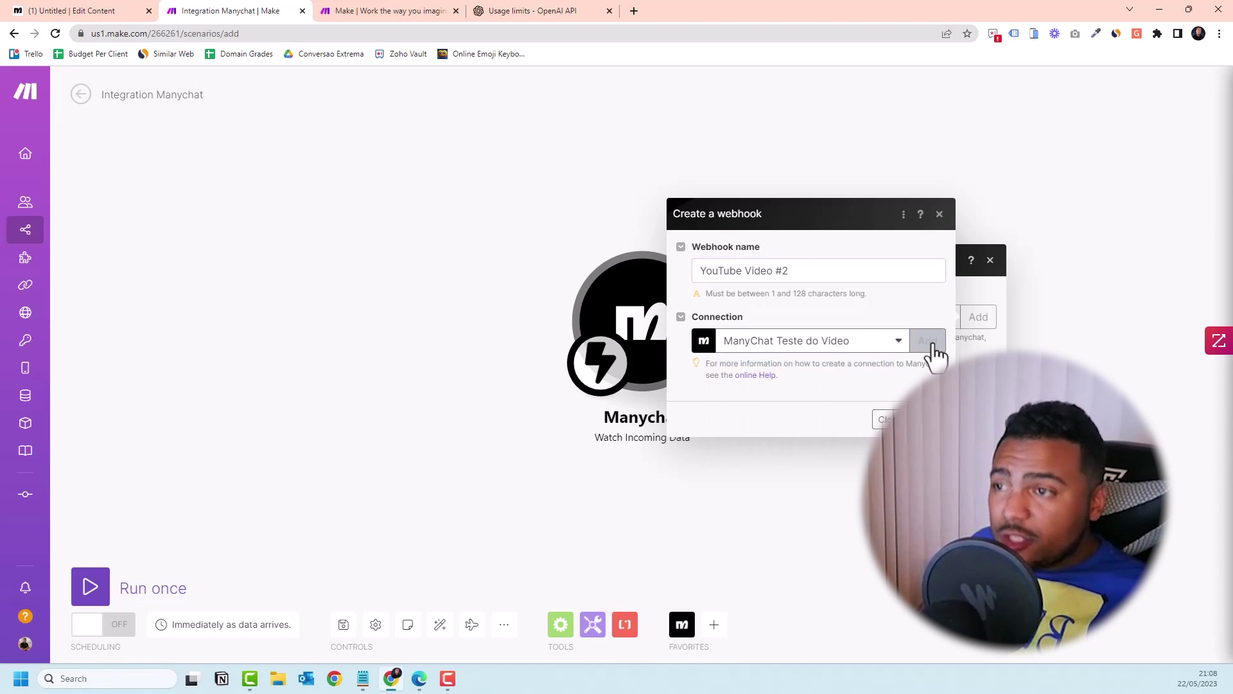
triple_click(712, 319)
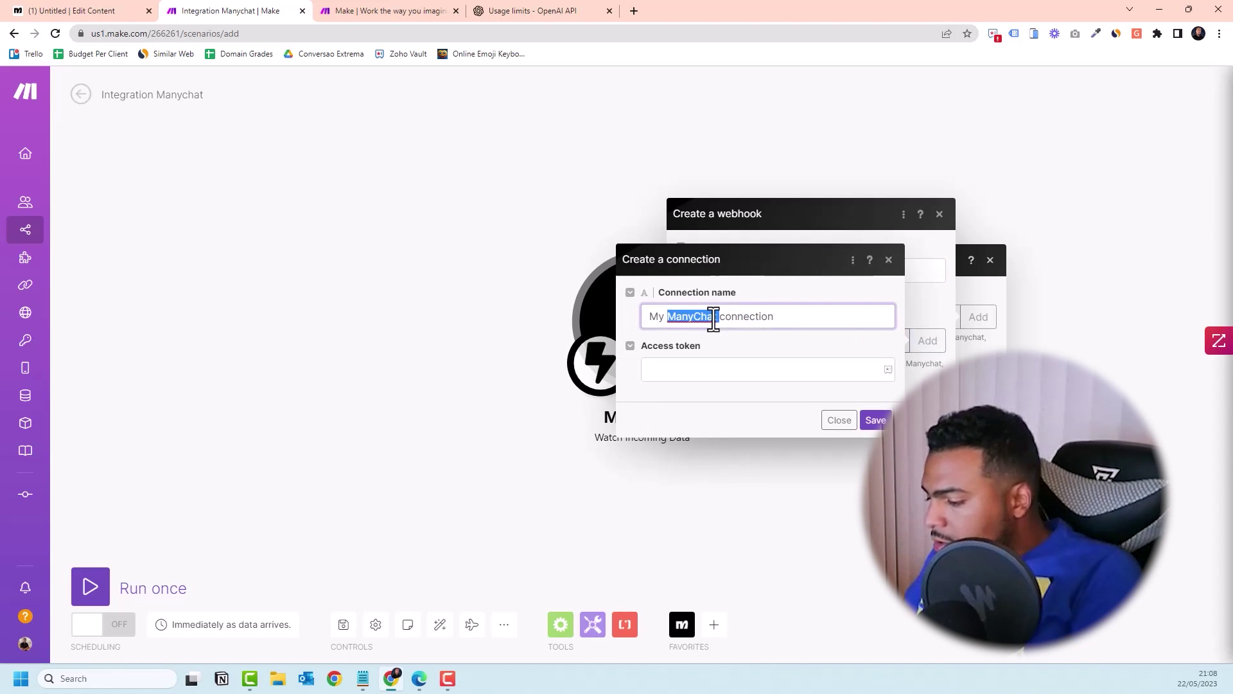
text(Y)
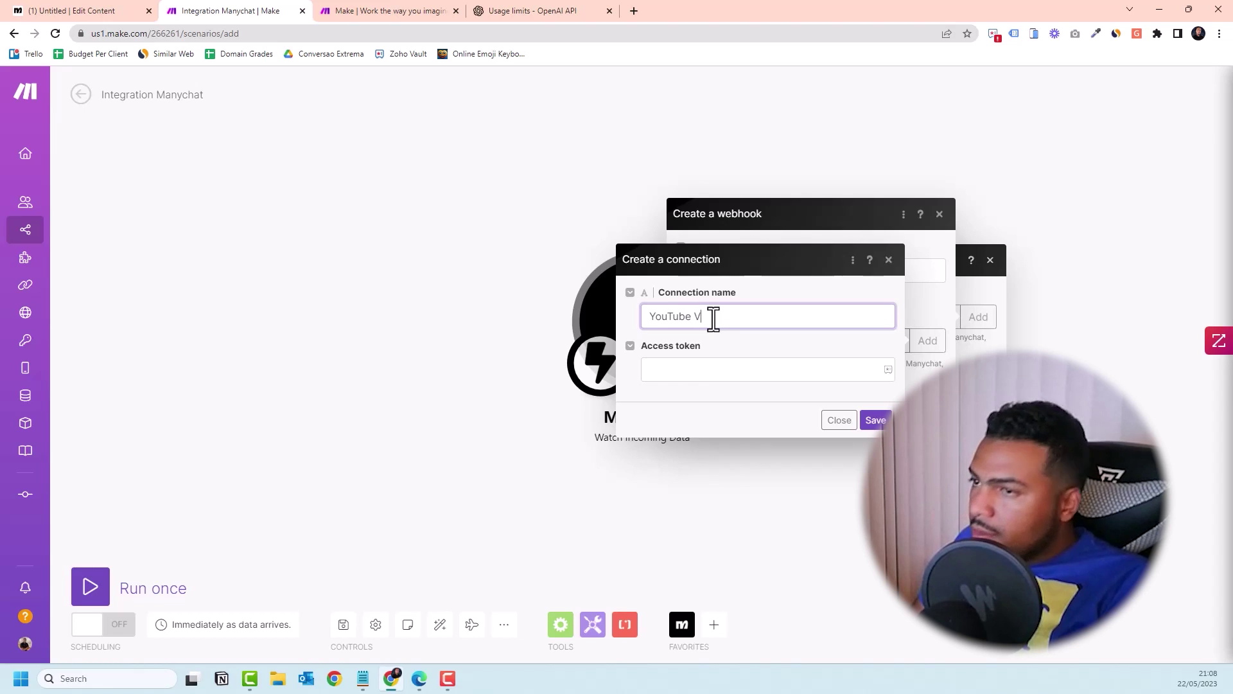
text(outube Video #2 Connection)
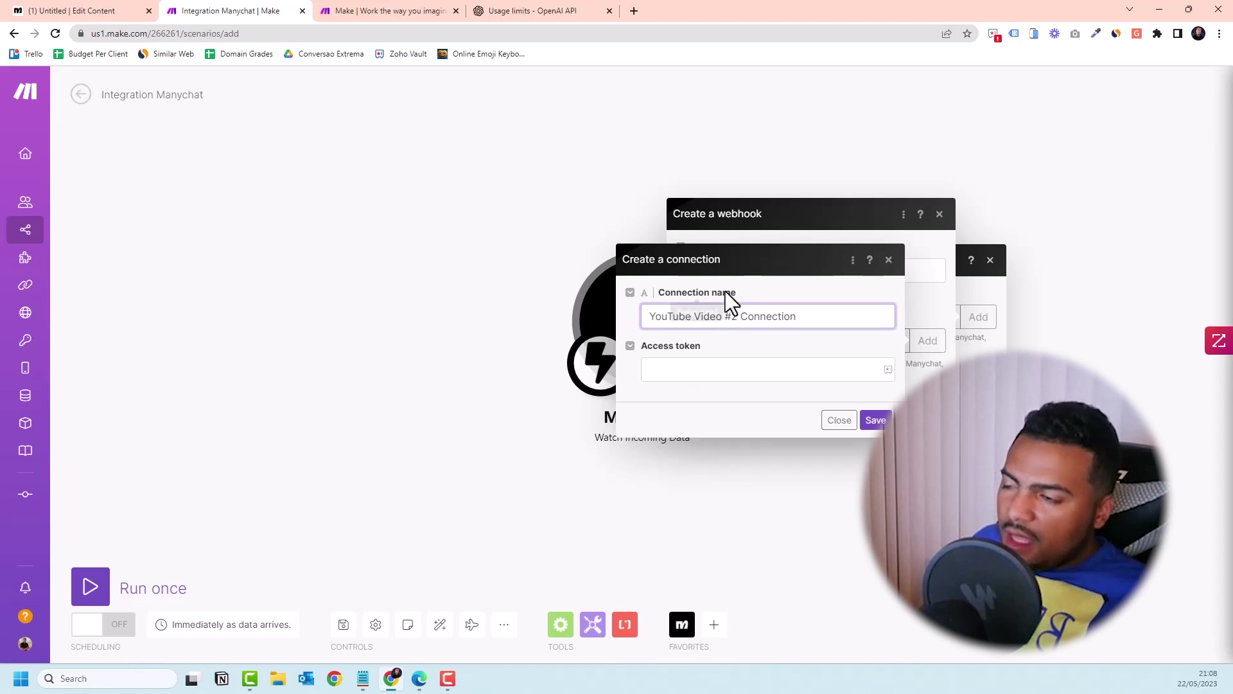
click(701, 370)
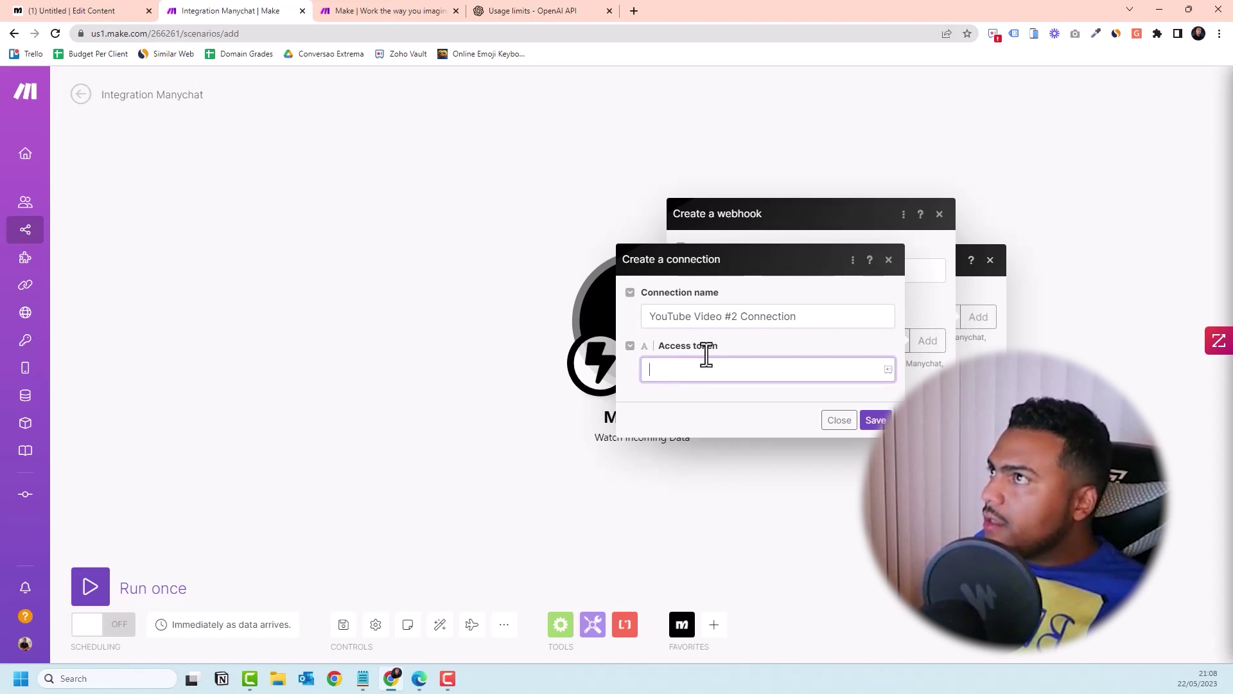
Step: Copy the API key from ManyChat's Settings > API section
click(63, 3)
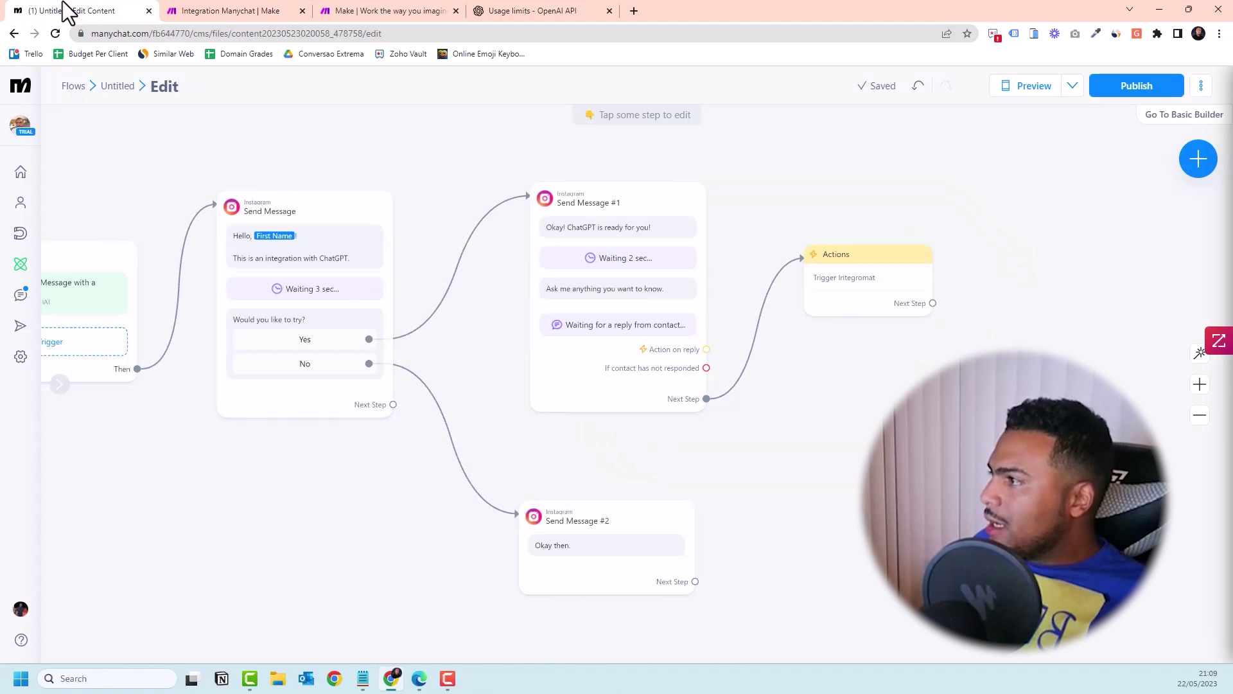
click(22, 361)
scroll(87, 566, down, 1)
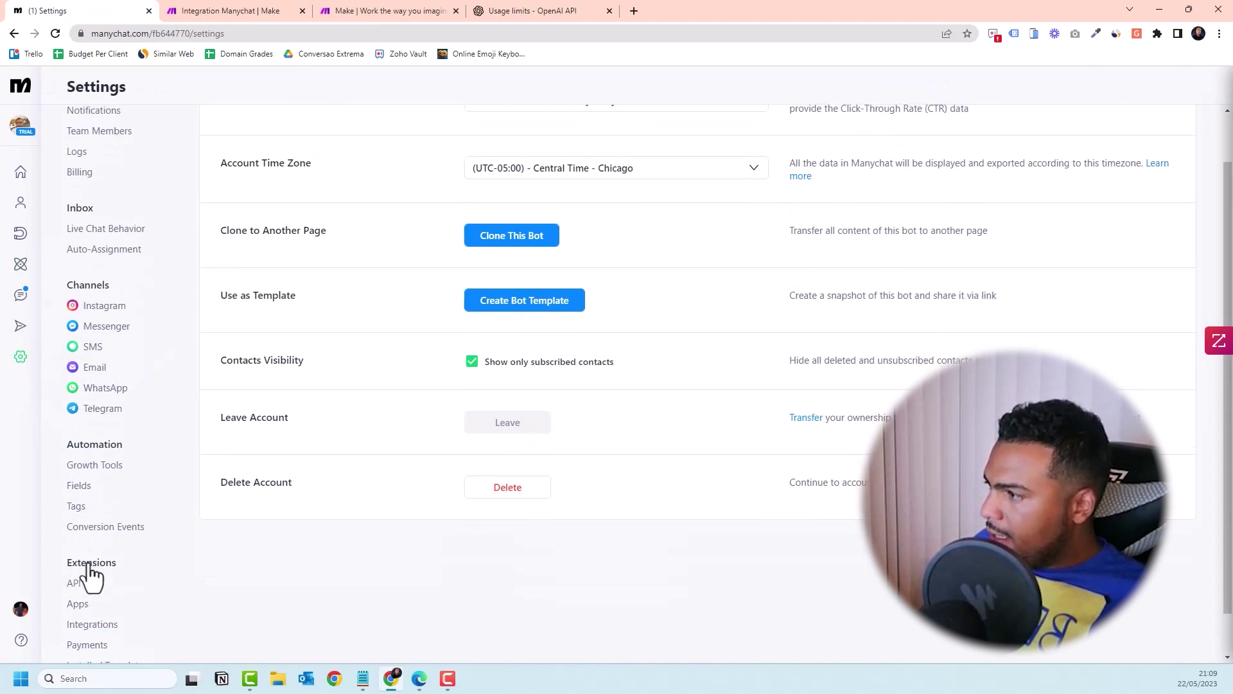
scroll(91, 577, down, 1)
click(76, 543)
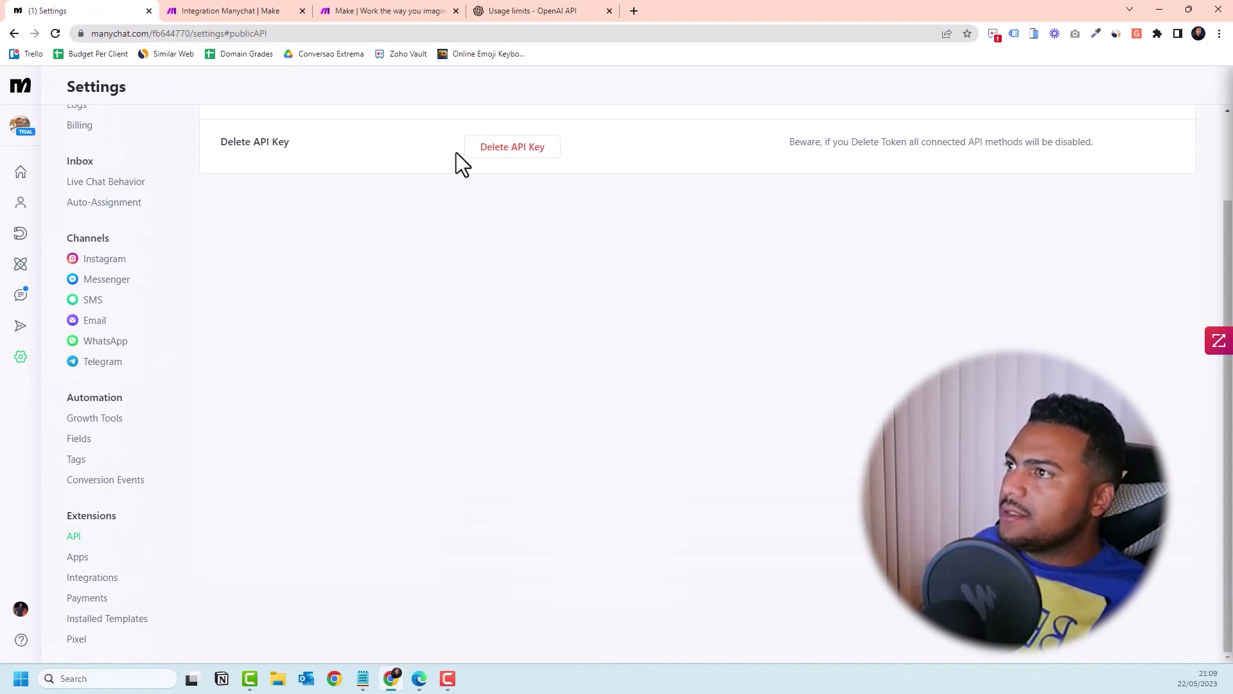
click(533, 3)
click(370, 3)
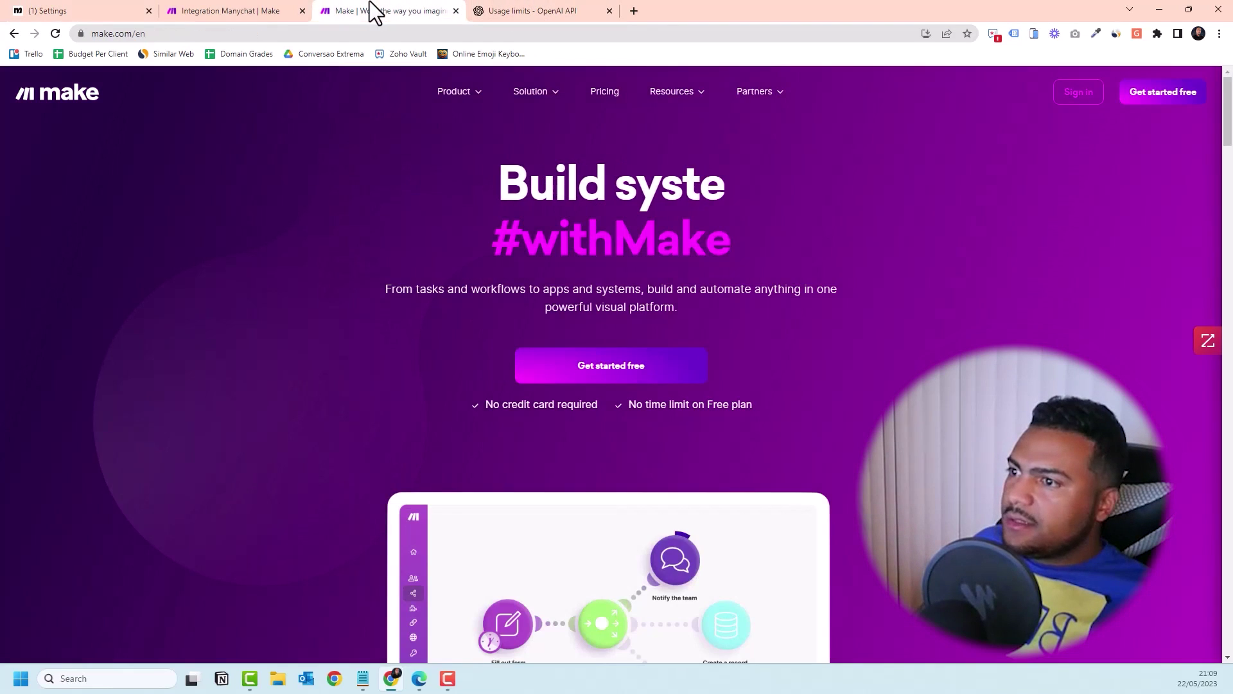
Step: Paste the ManyChat API key as the access token and save the connection, webhook and trigger
click(217, 12)
key(ctrl+v)
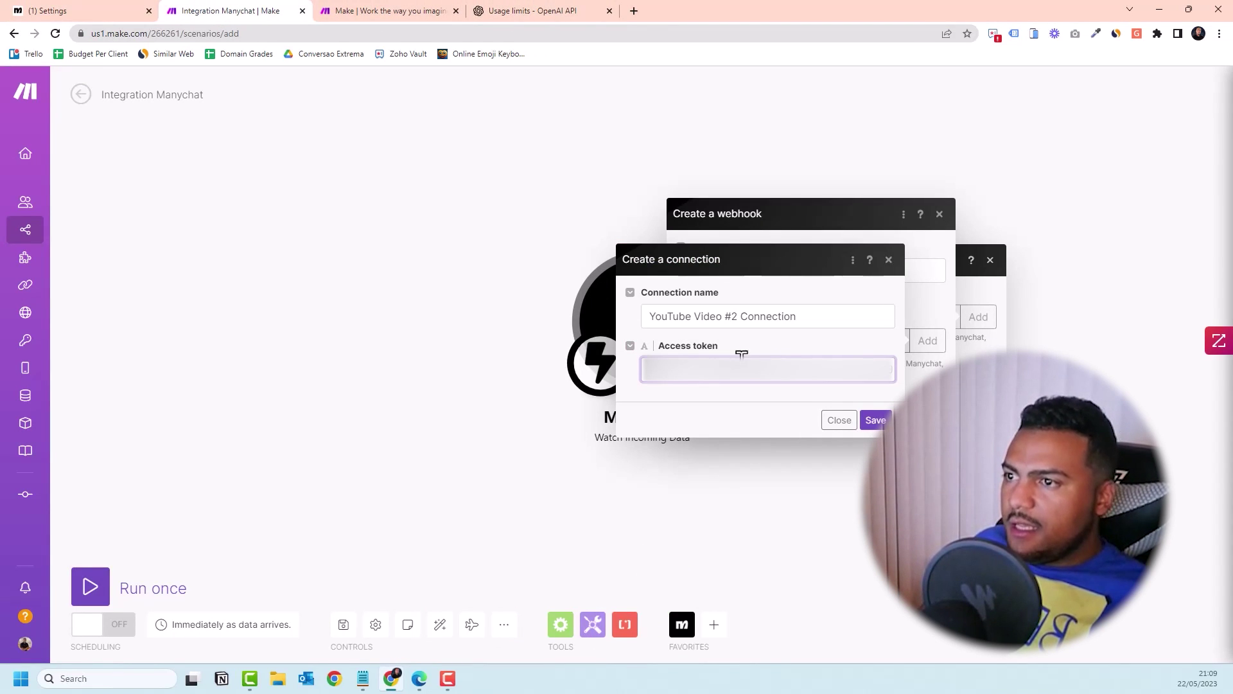
click(875, 421)
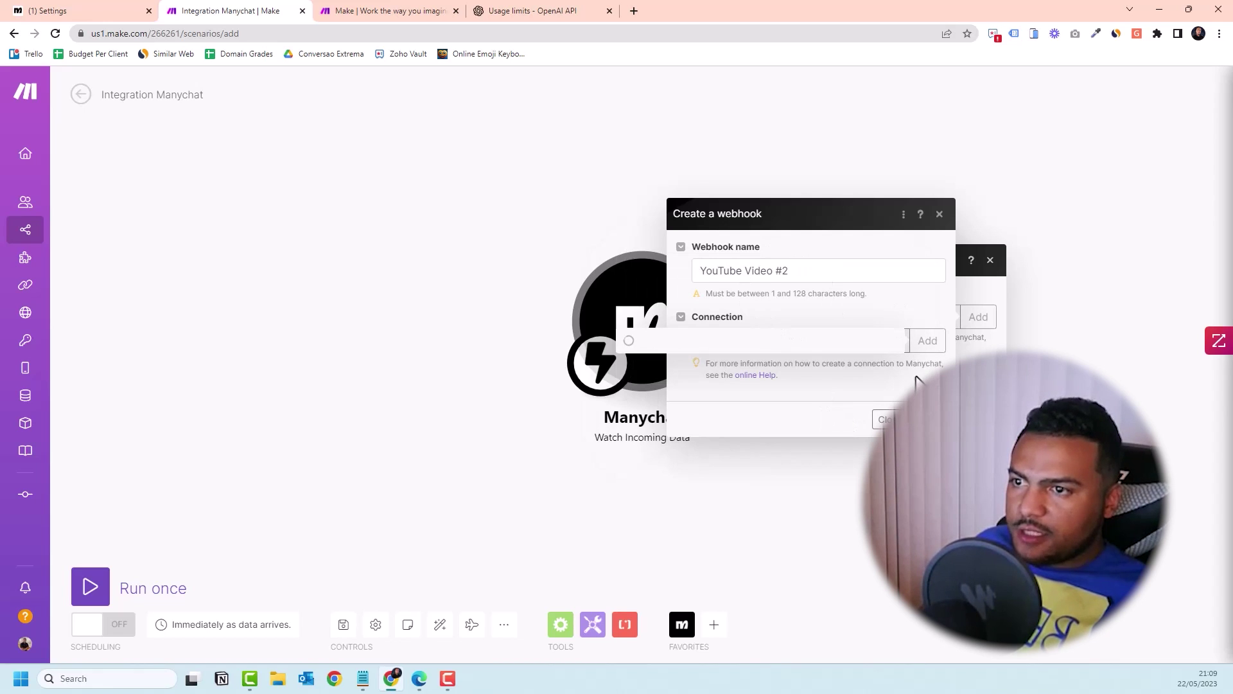
click(925, 419)
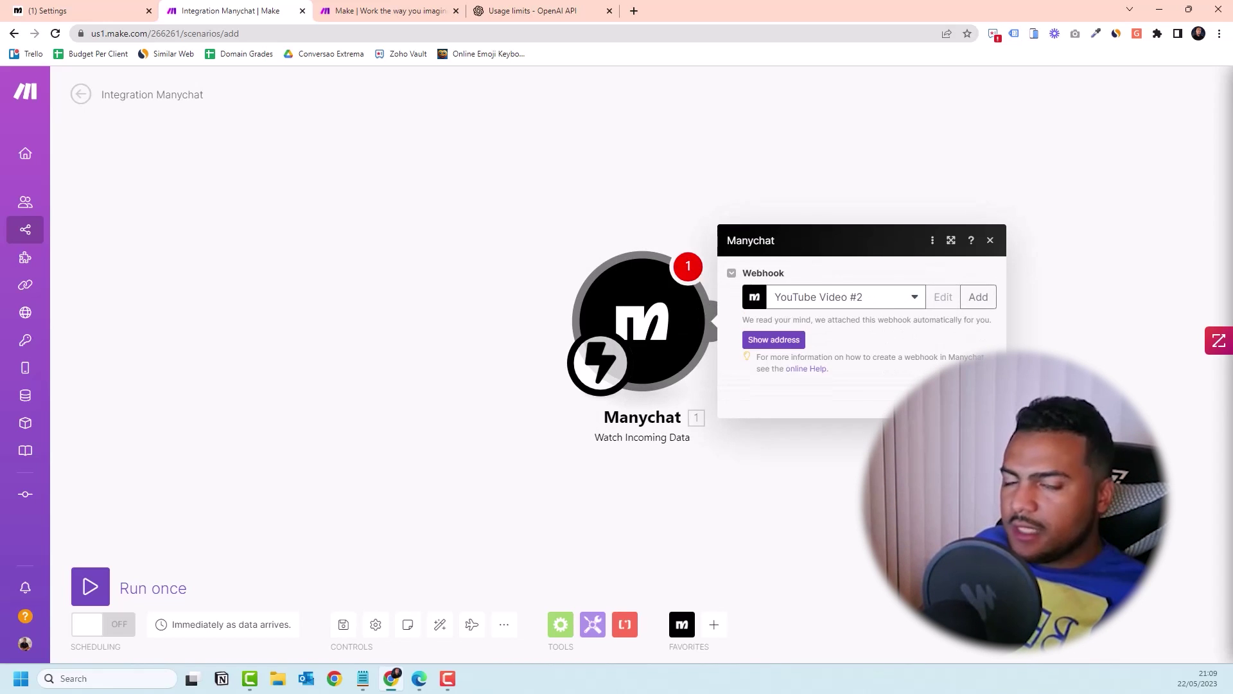
click(980, 401)
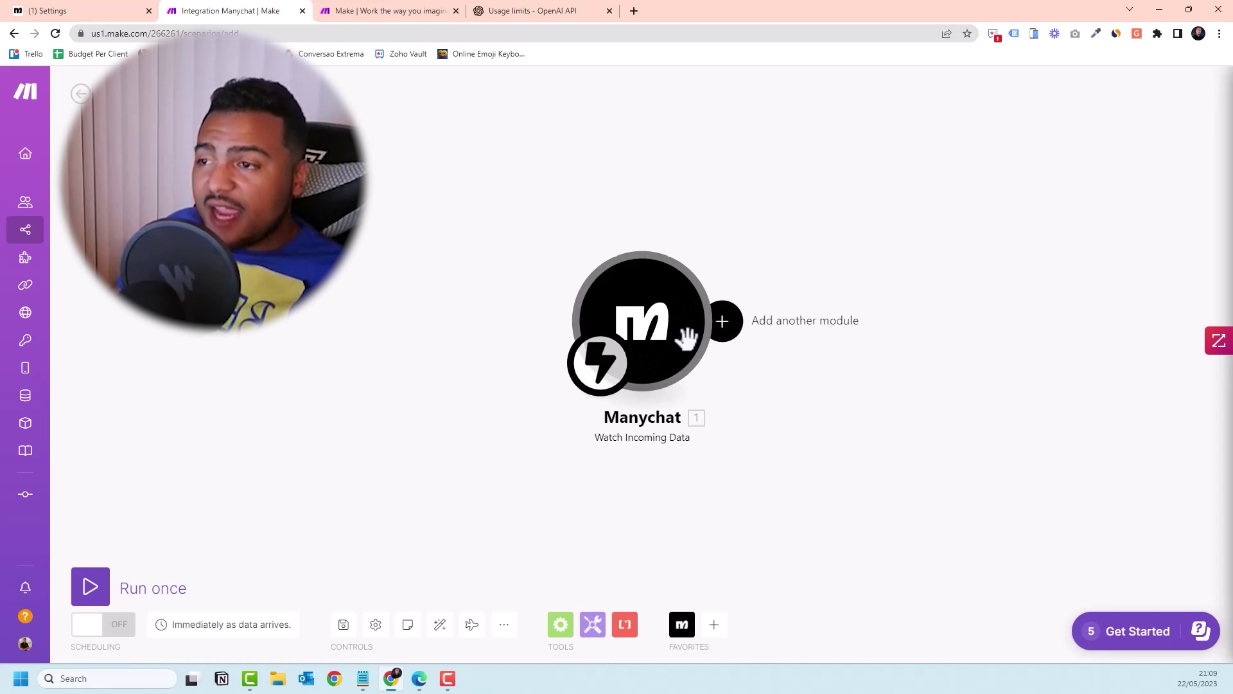
Step: Add an OpenAI (DALL-E & ChatGPT) Create a Completion module after the Manychat trigger
click(724, 322)
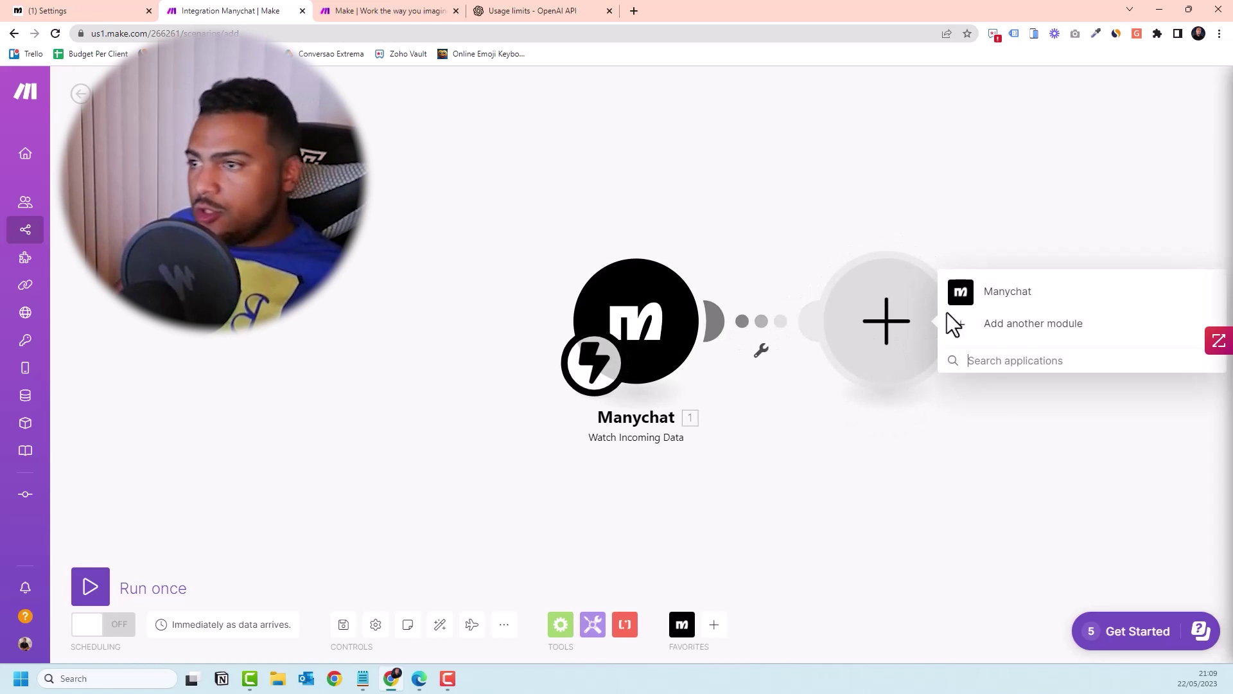
click(973, 362)
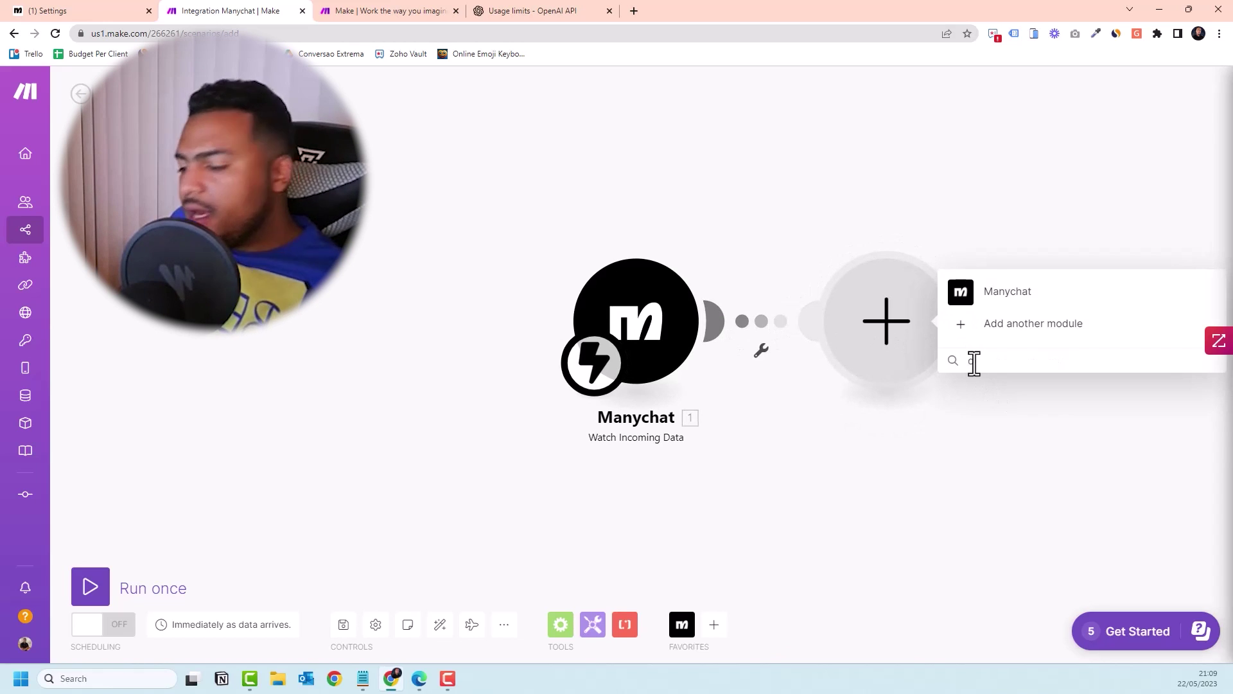
text(openai)
click(985, 292)
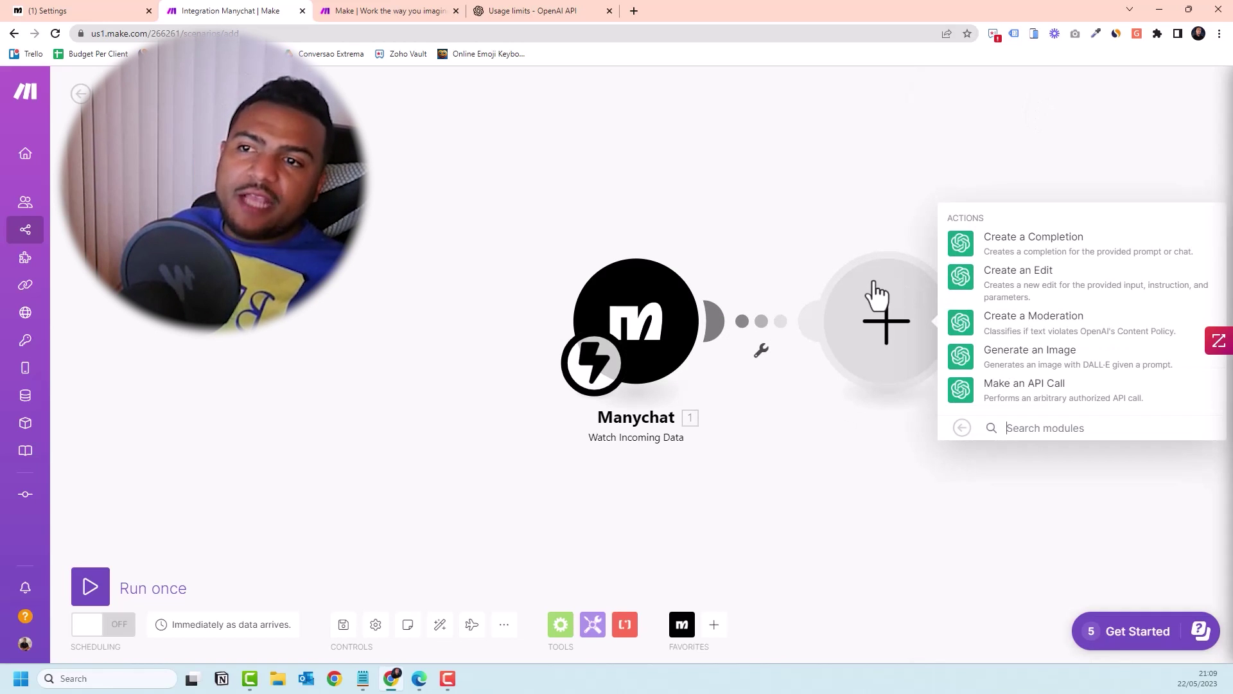
click(1015, 251)
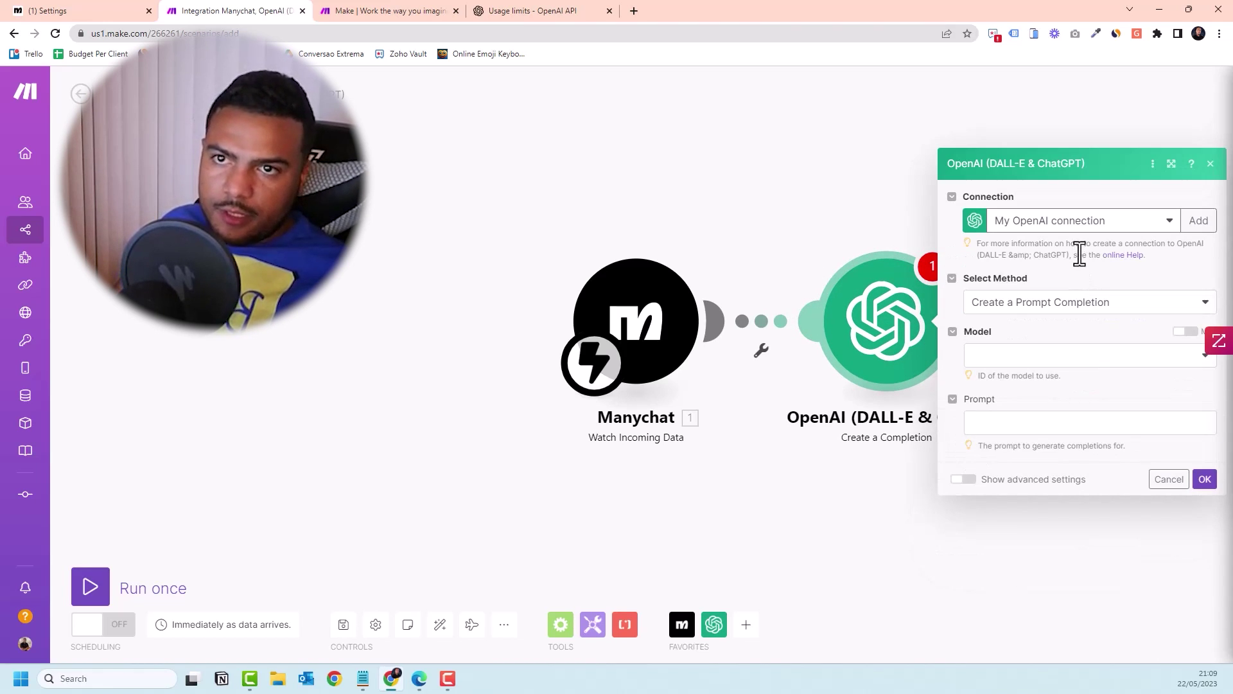
Step: Start a new OpenAI connection named 'YouTube Video #2'
click(1198, 221)
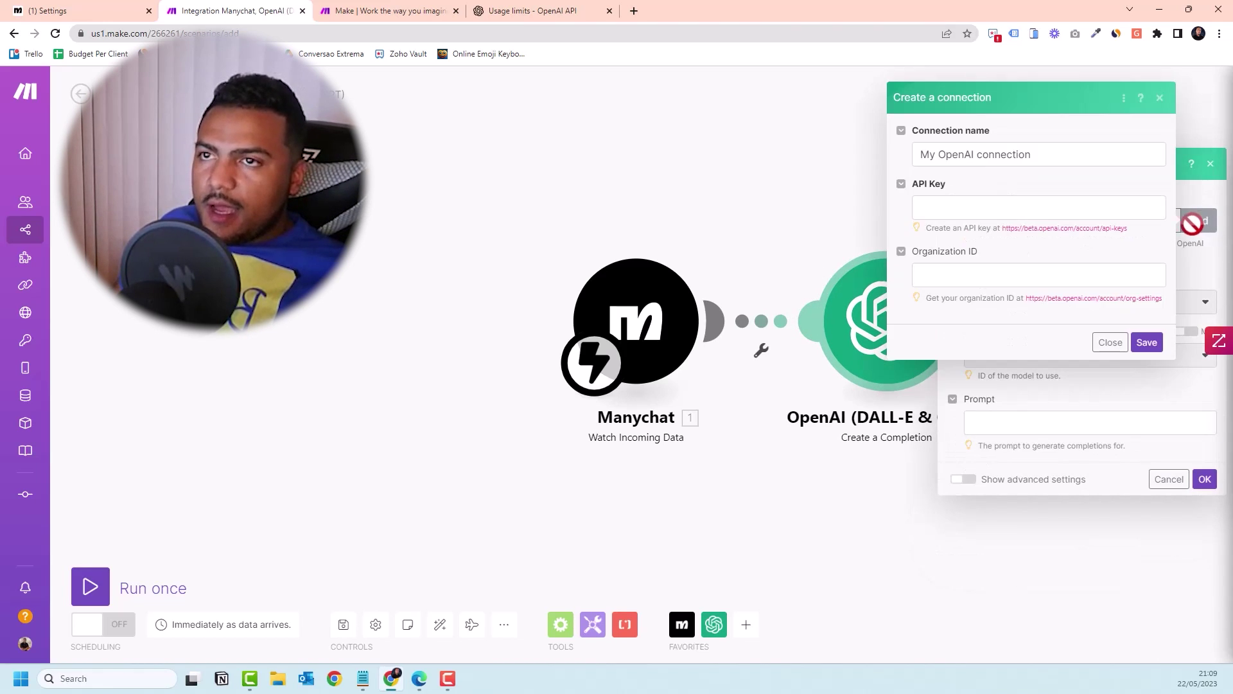
triple_click(973, 154)
text(YouTub)
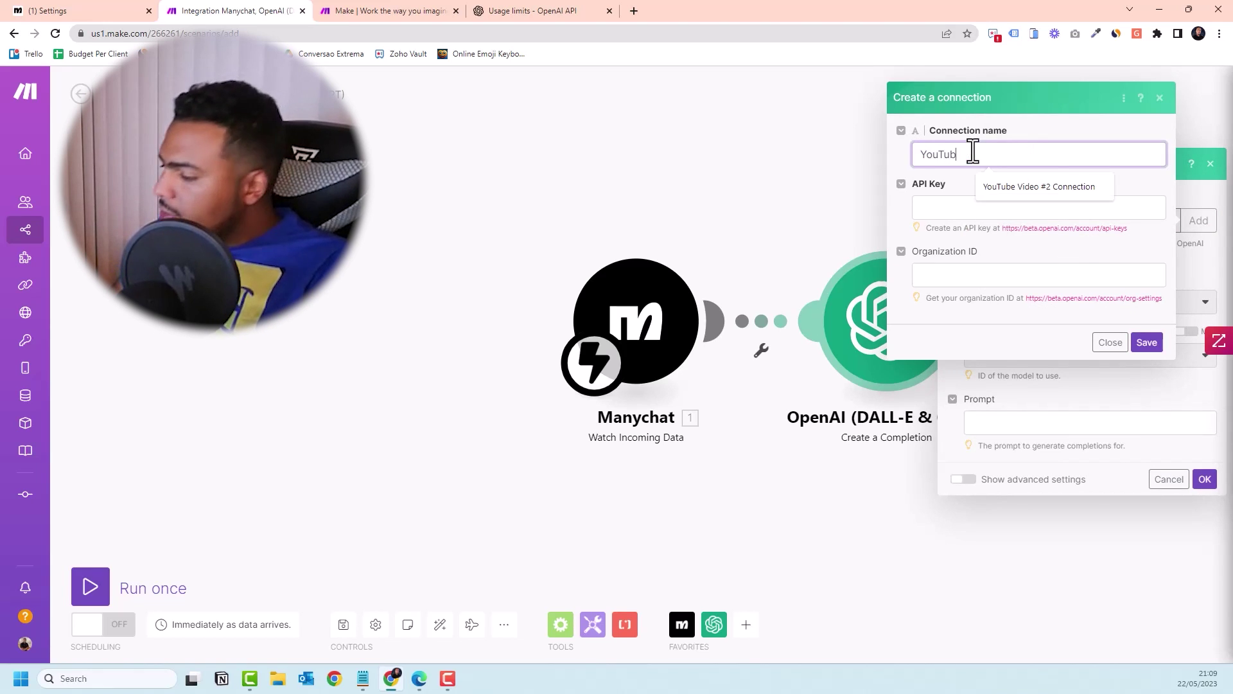
text(e Video #2)
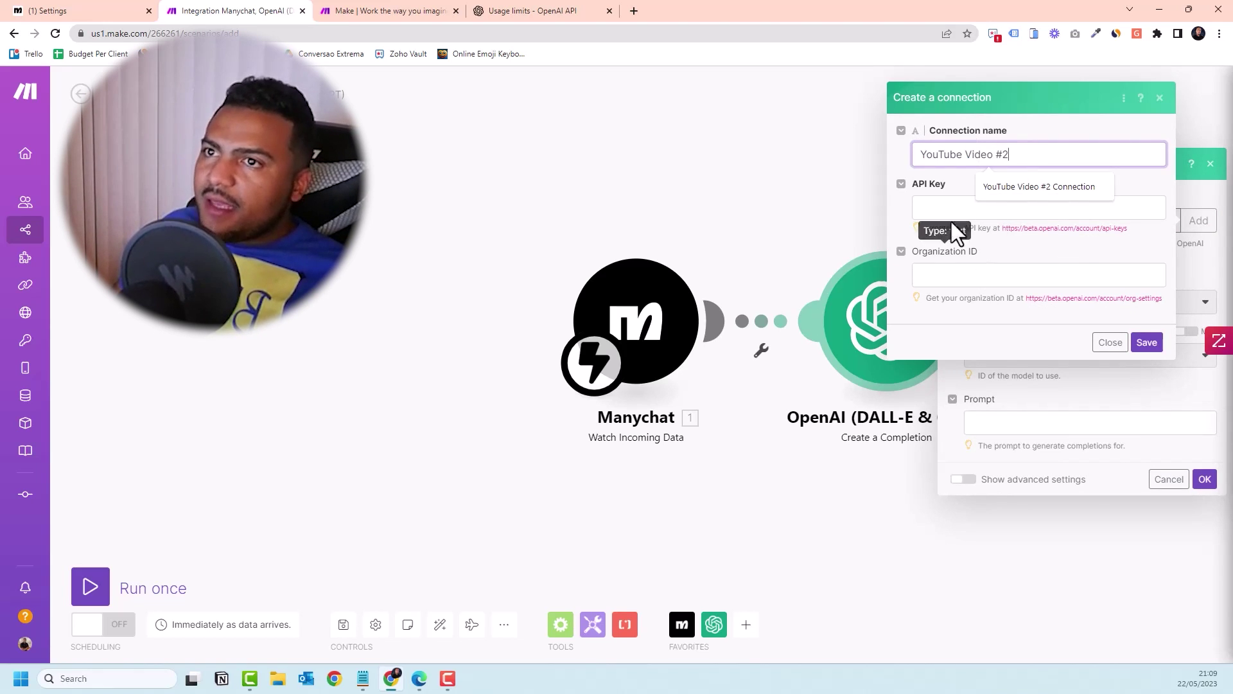
click(921, 206)
click(846, 140)
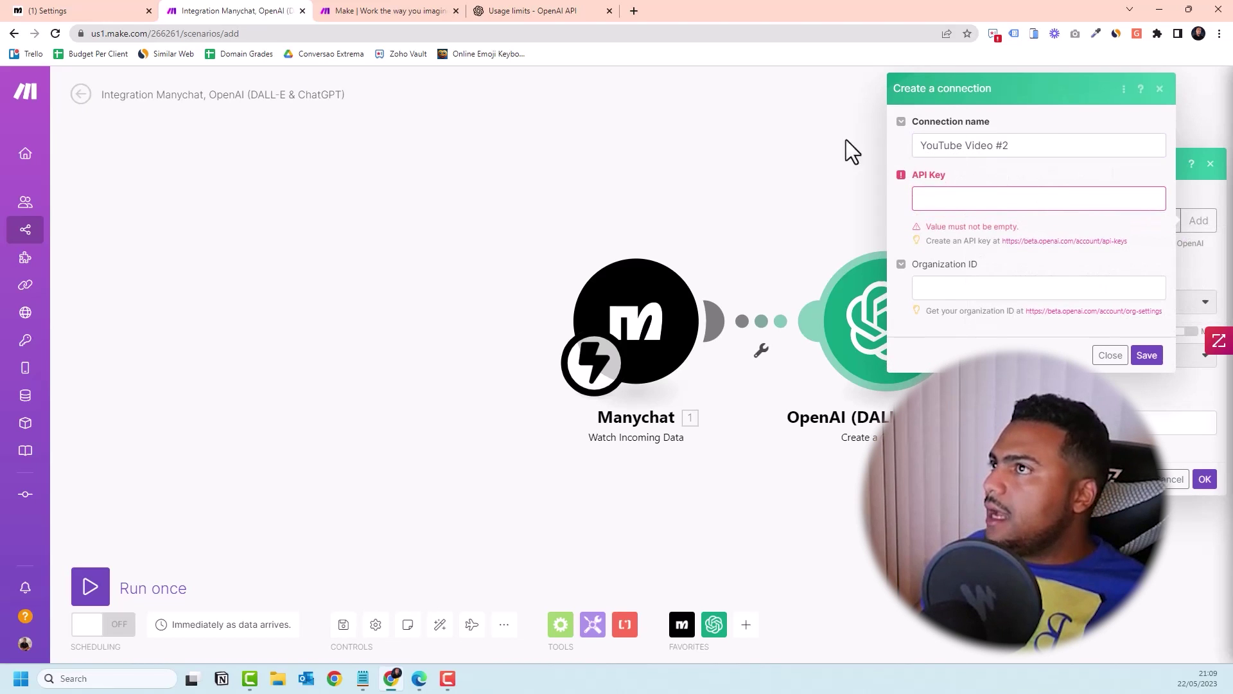
Step: On OpenAI Platform, create a secret key named 'YouTube Video #2' and copy it
click(526, 5)
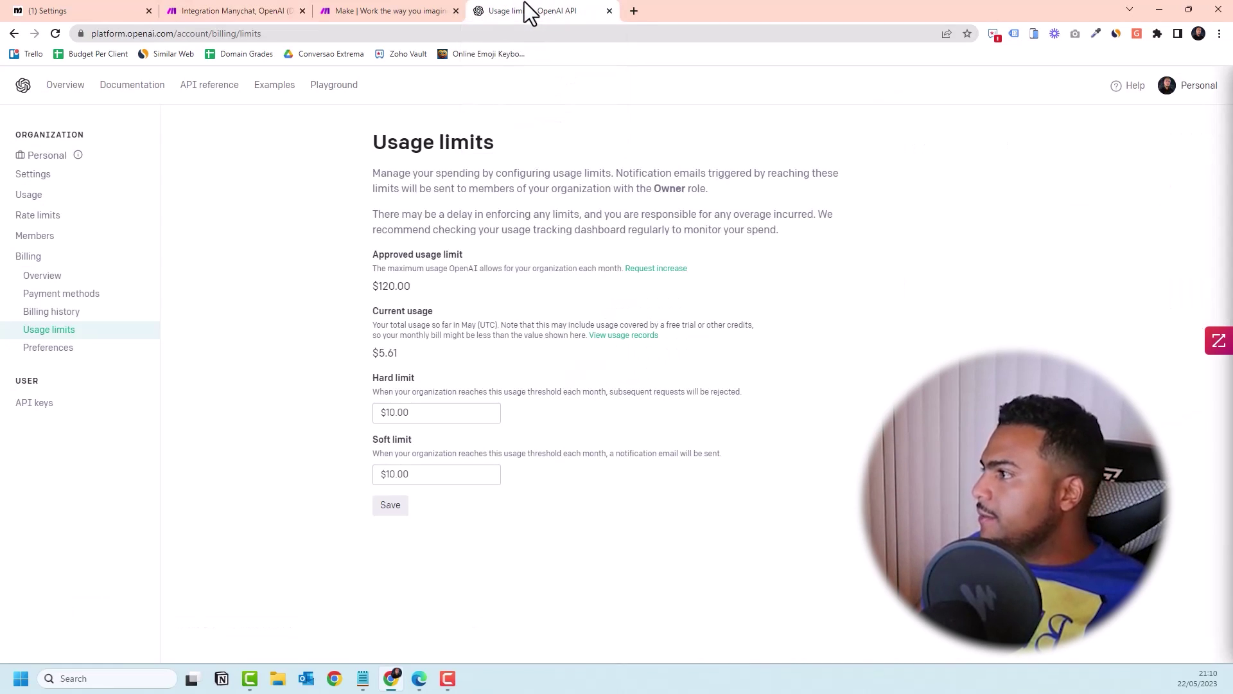
click(23, 404)
click(406, 371)
text(YouTub)
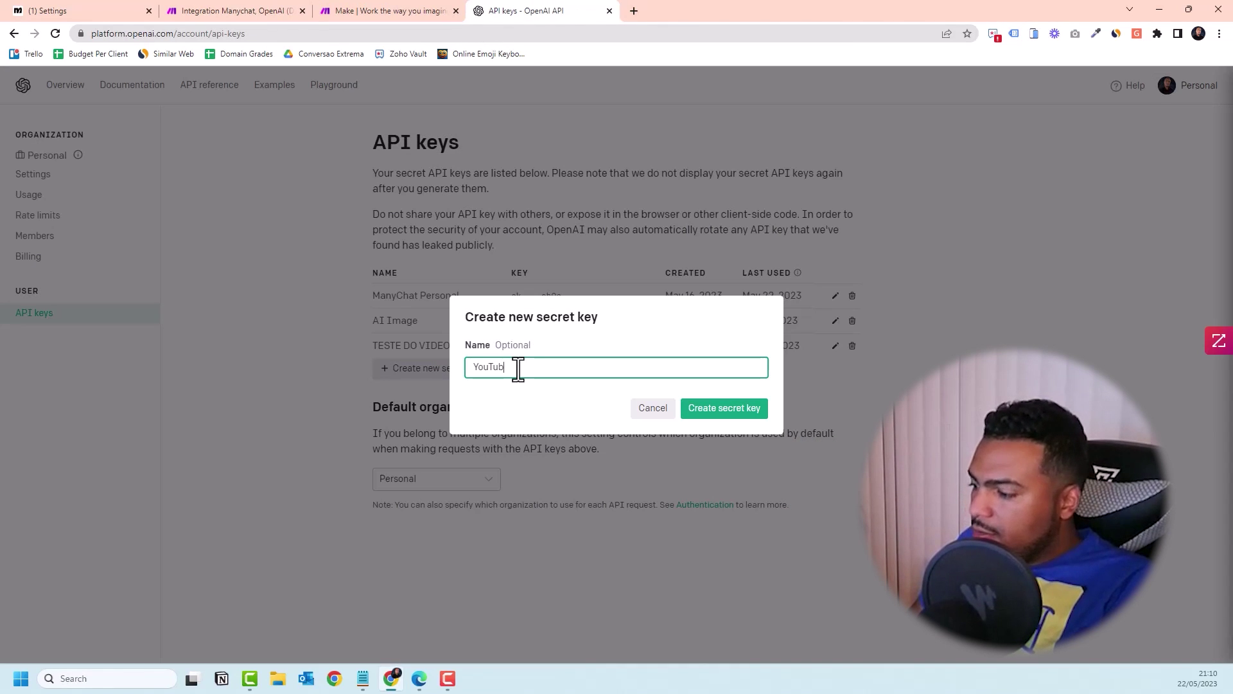
text(e Video #2)
click(759, 415)
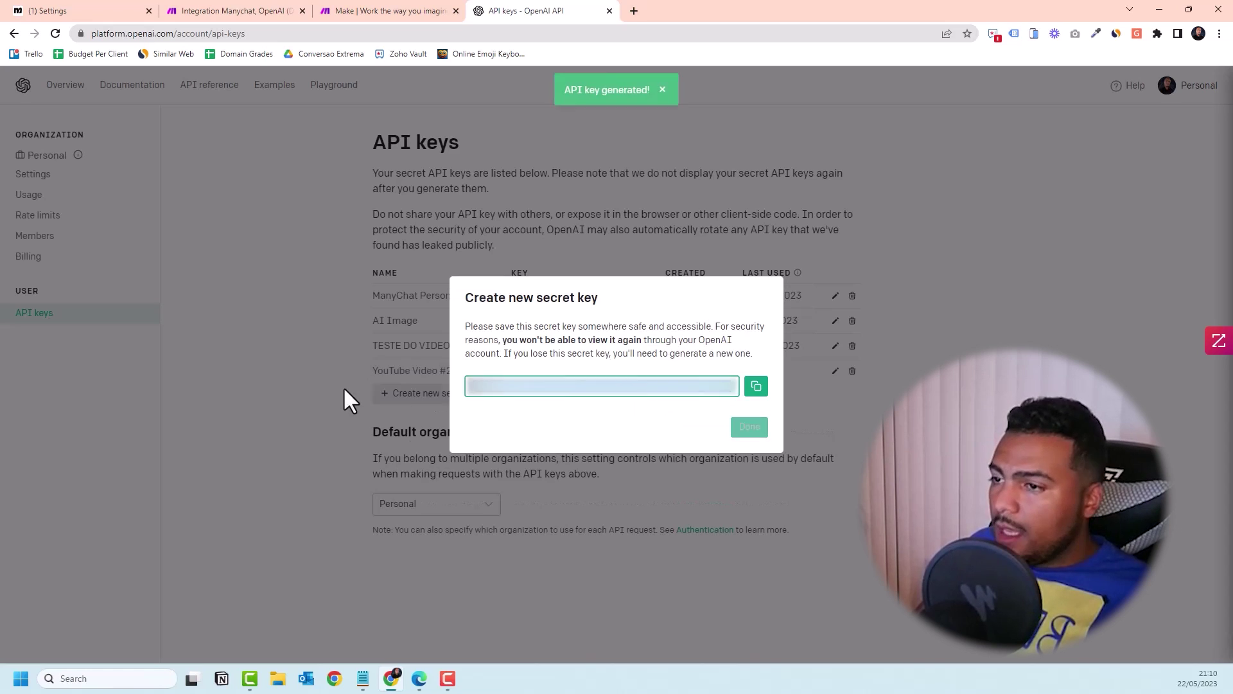
click(757, 386)
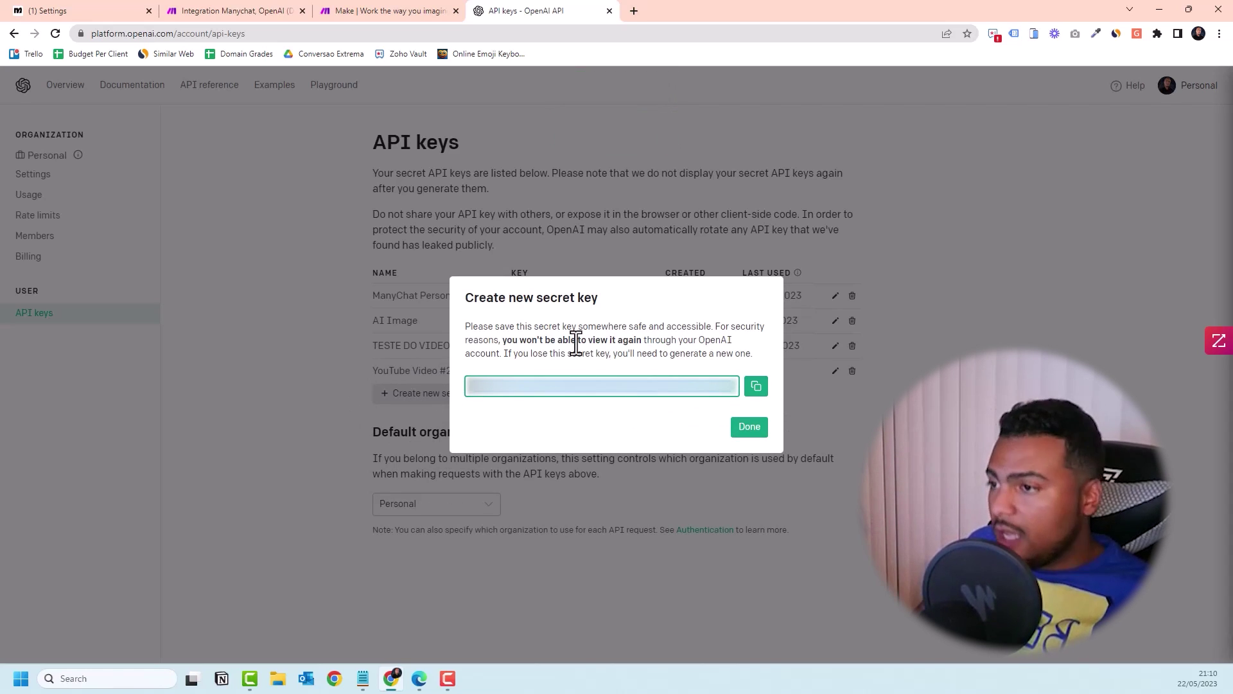
click(756, 386)
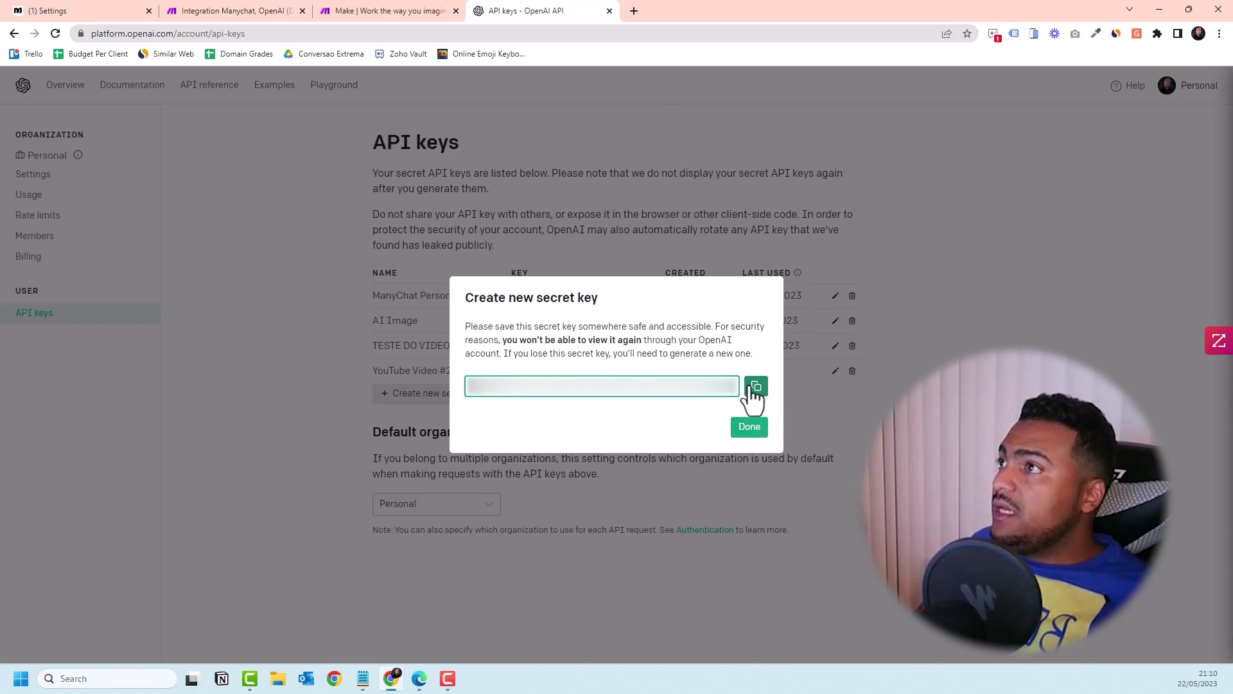
Step: Paste the key into the YouTube Video #2 connection, save it, and keep text-davinci-003 as the model
click(402, 6)
click(231, 11)
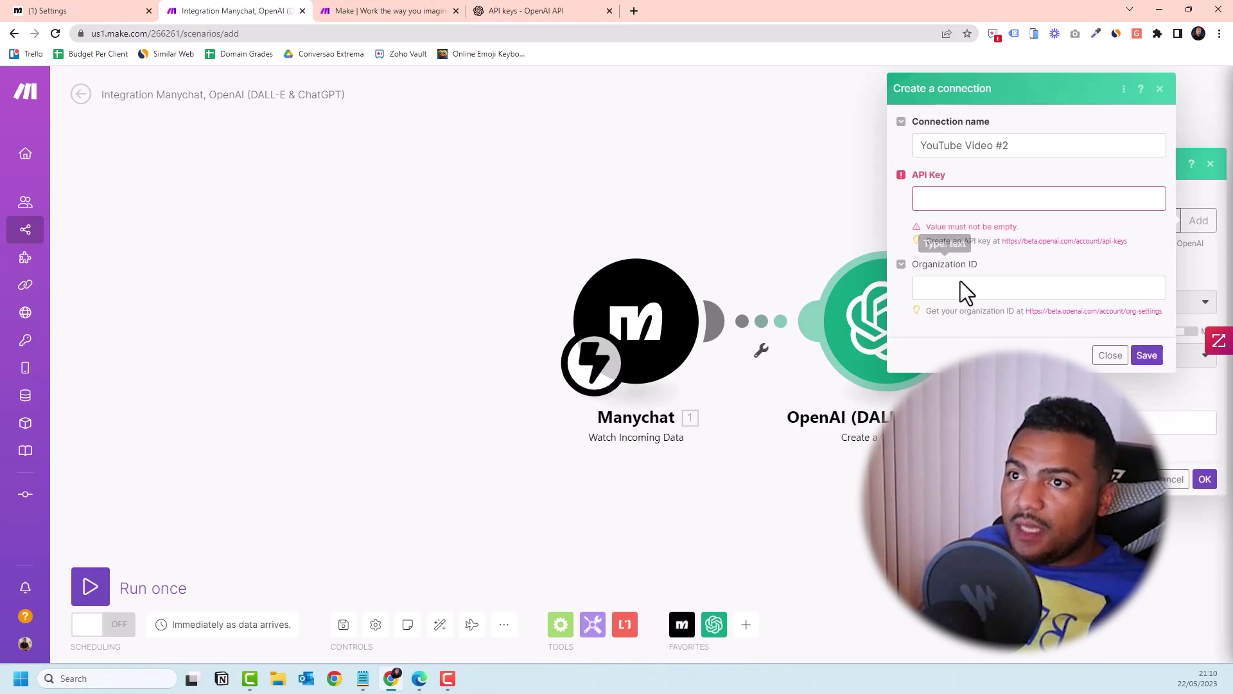
key(ctrl+v)
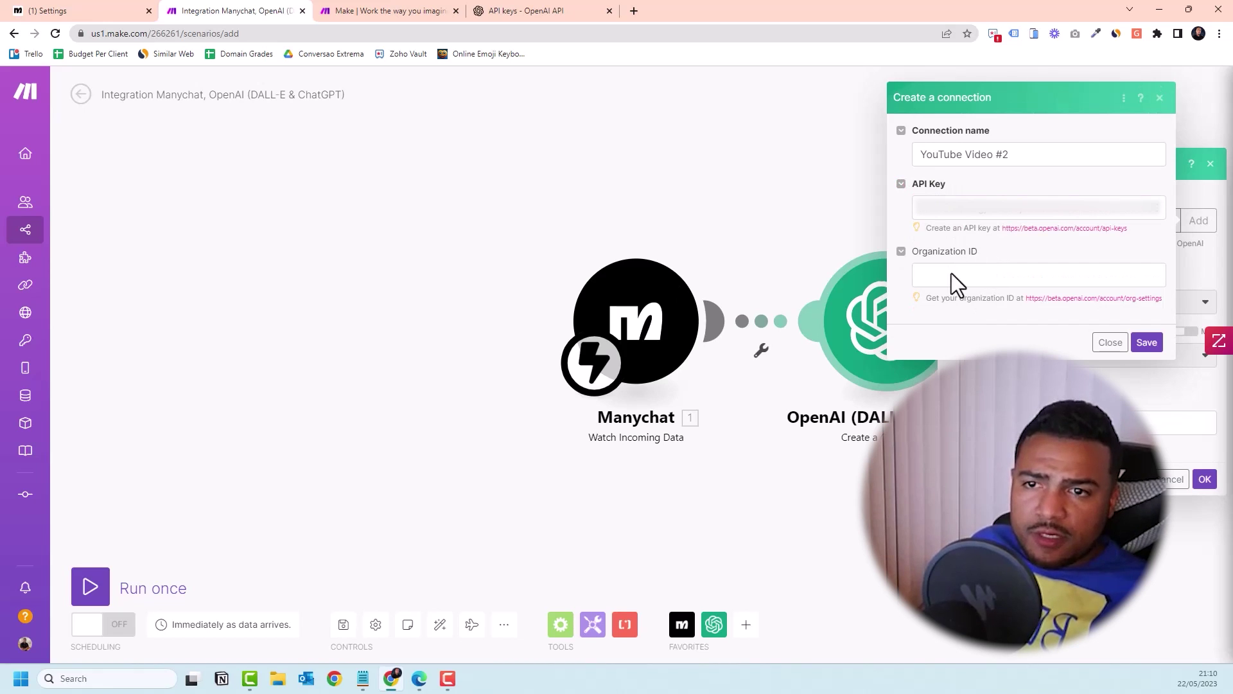
click(1157, 345)
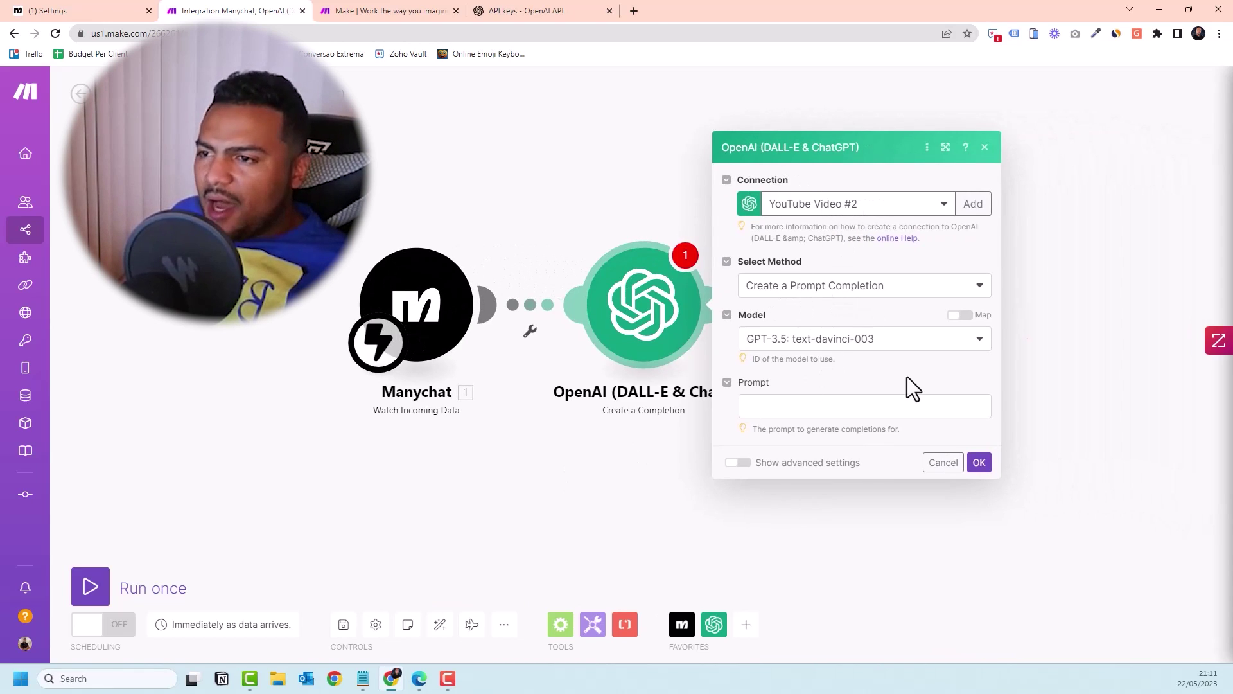
click(859, 341)
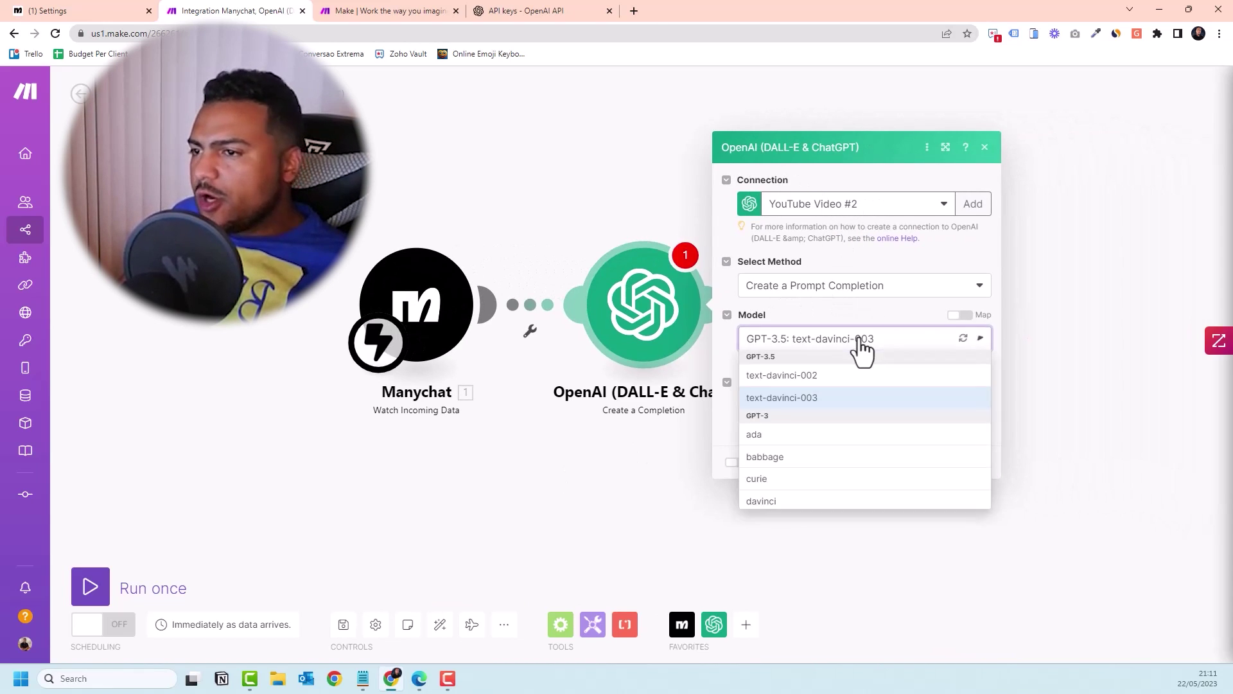
click(804, 400)
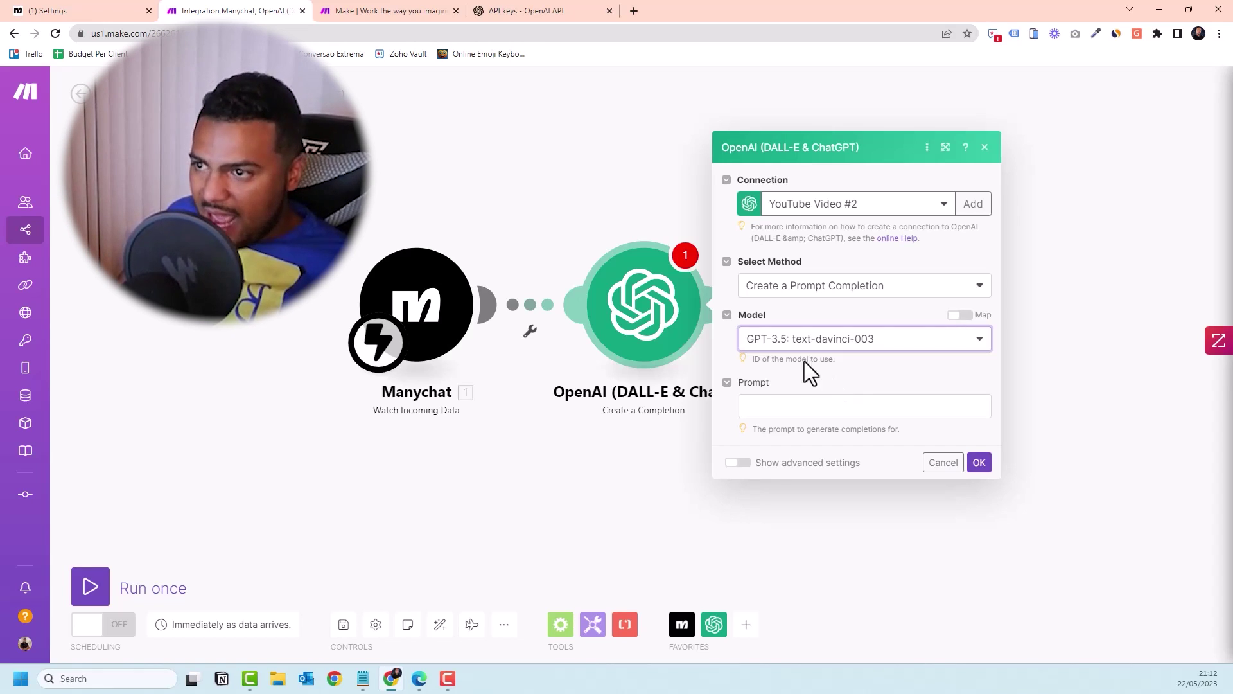
Step: Map the Manychat Subscriber Last input text into the completion Prompt and confirm the module
click(855, 386)
click(779, 410)
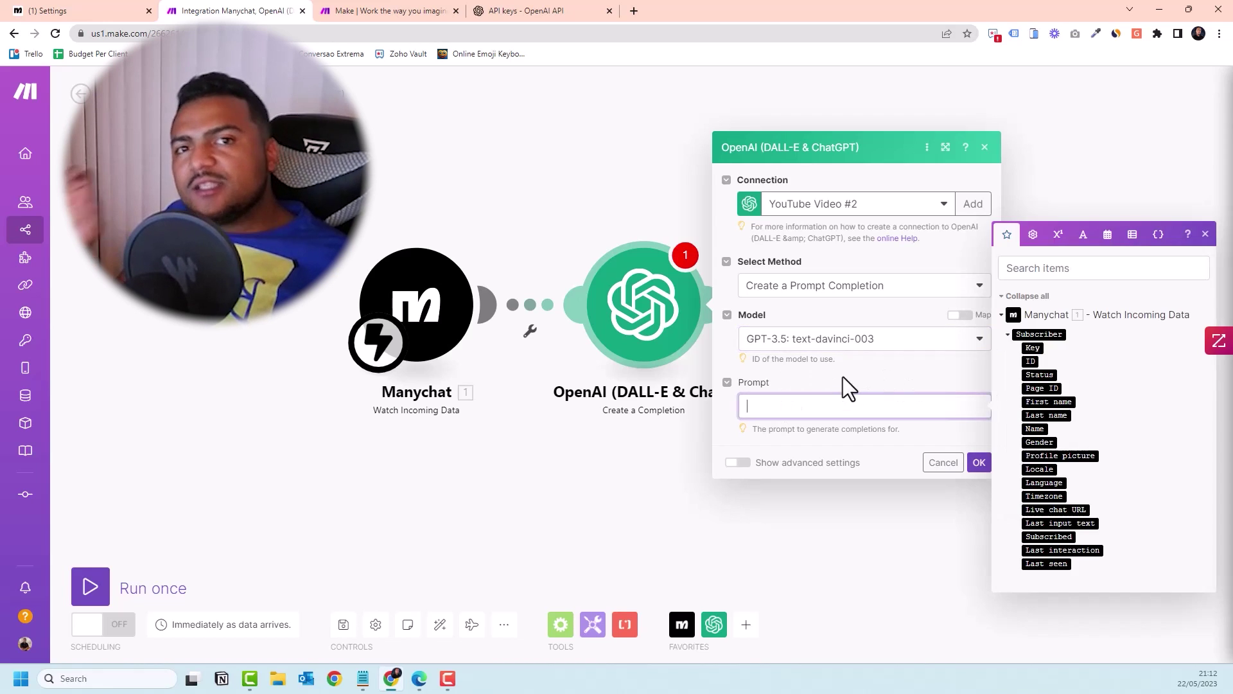
click(842, 378)
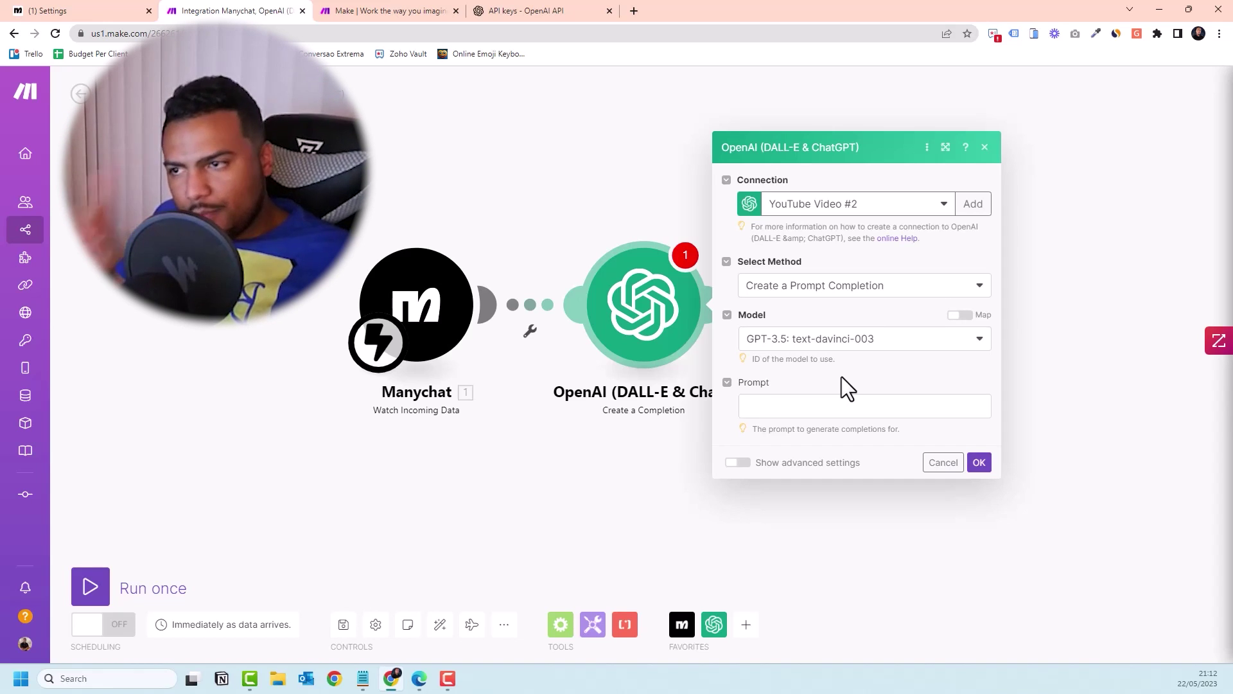
click(771, 408)
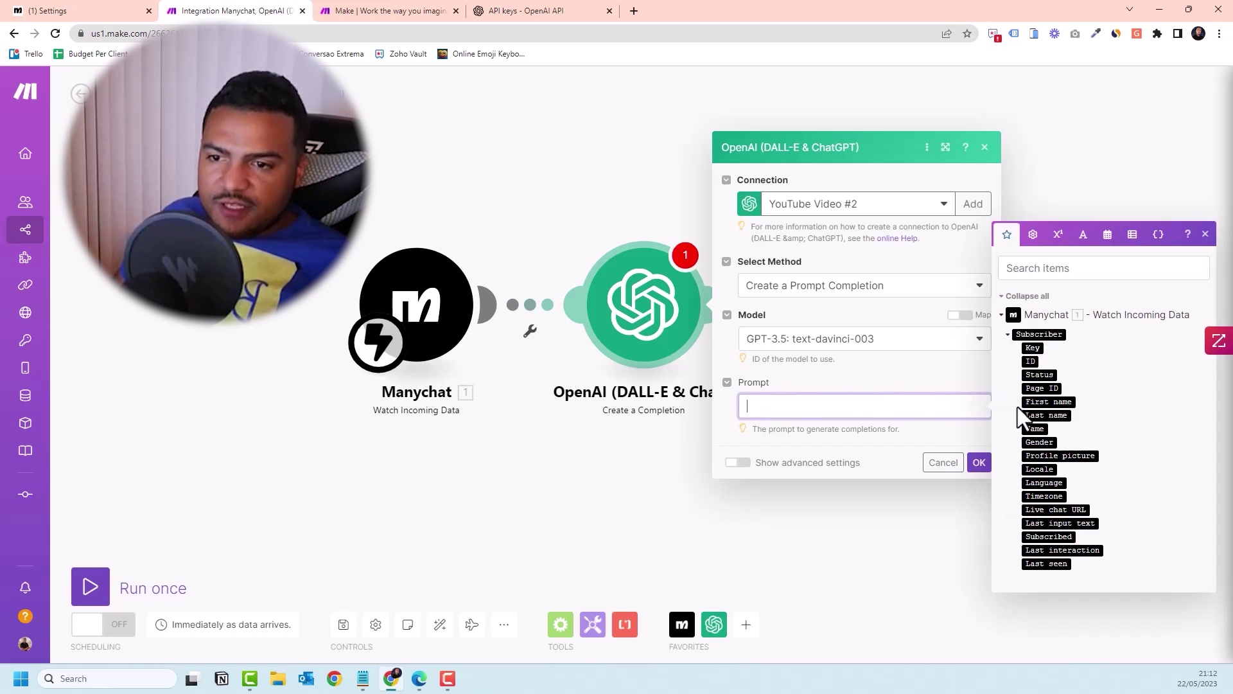
click(1054, 523)
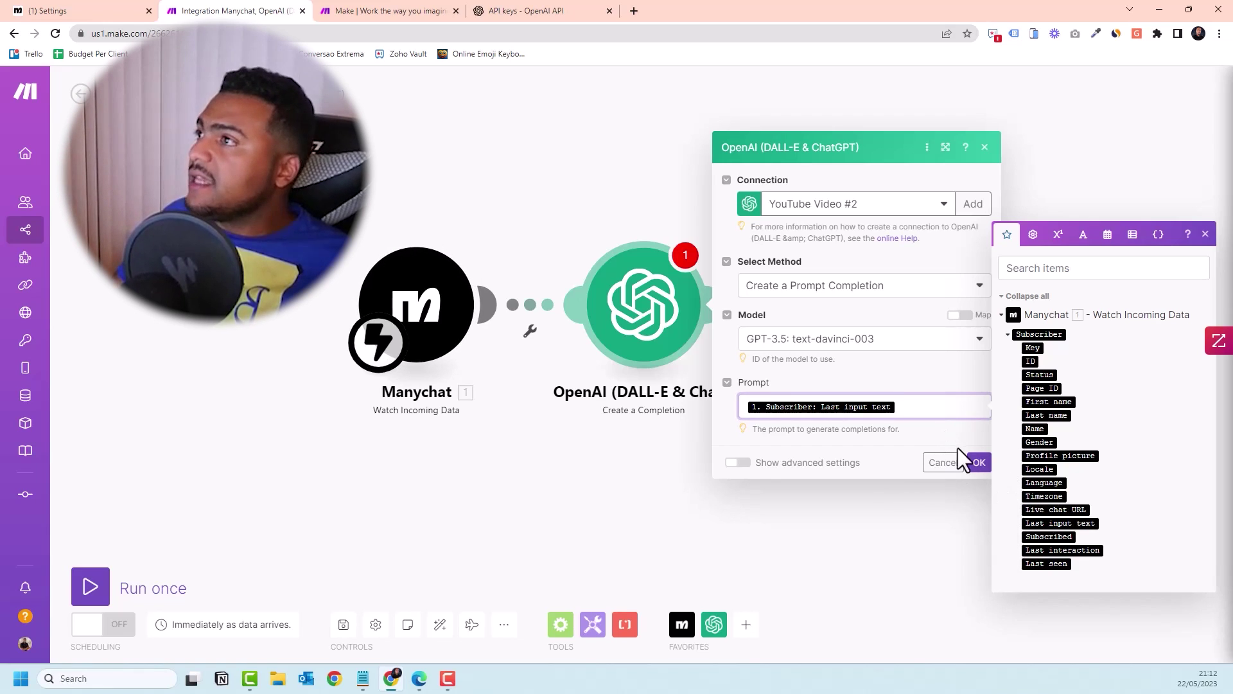
click(979, 464)
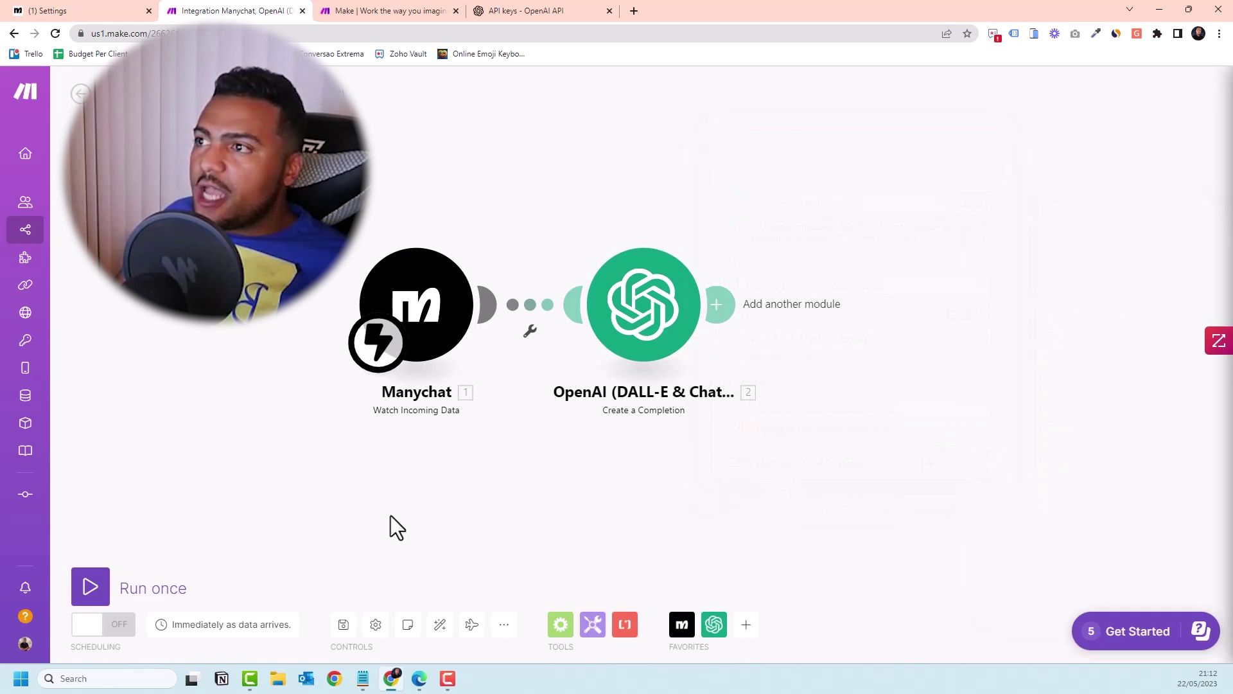
Step: Save the scenario, point the ManyChat flow's Trigger Integromat action at YouTube Video #2, and publish
key(ctrl+s)
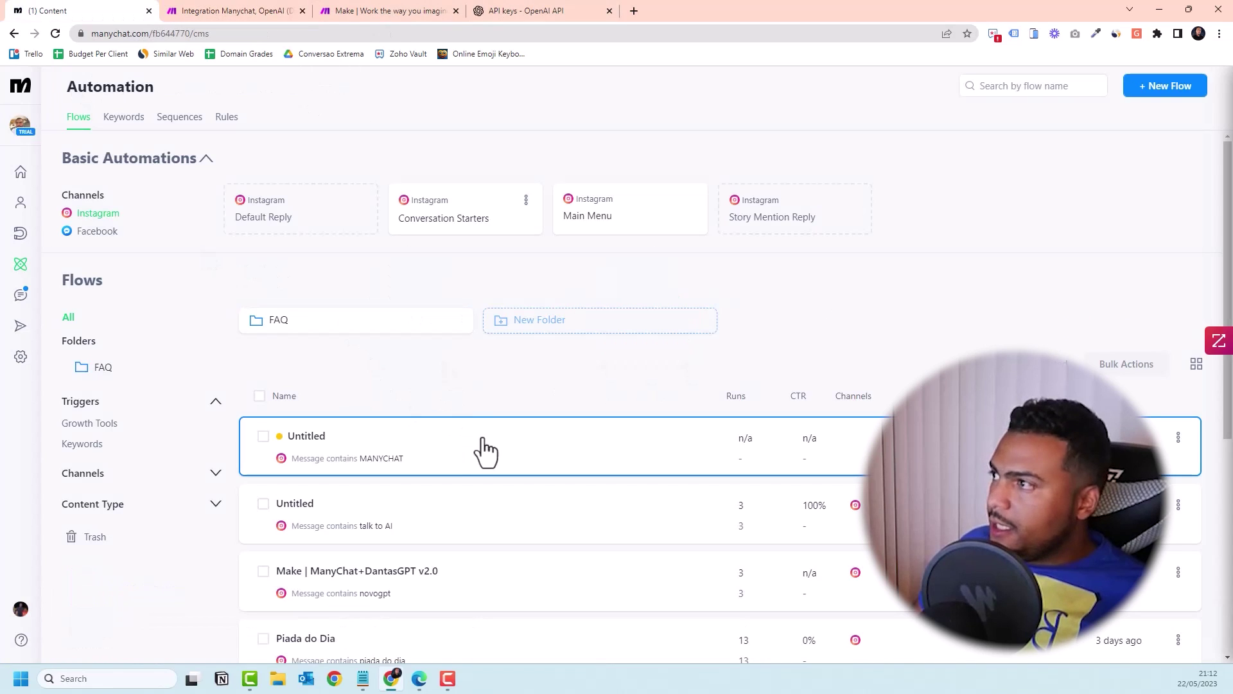
click(479, 449)
click(925, 278)
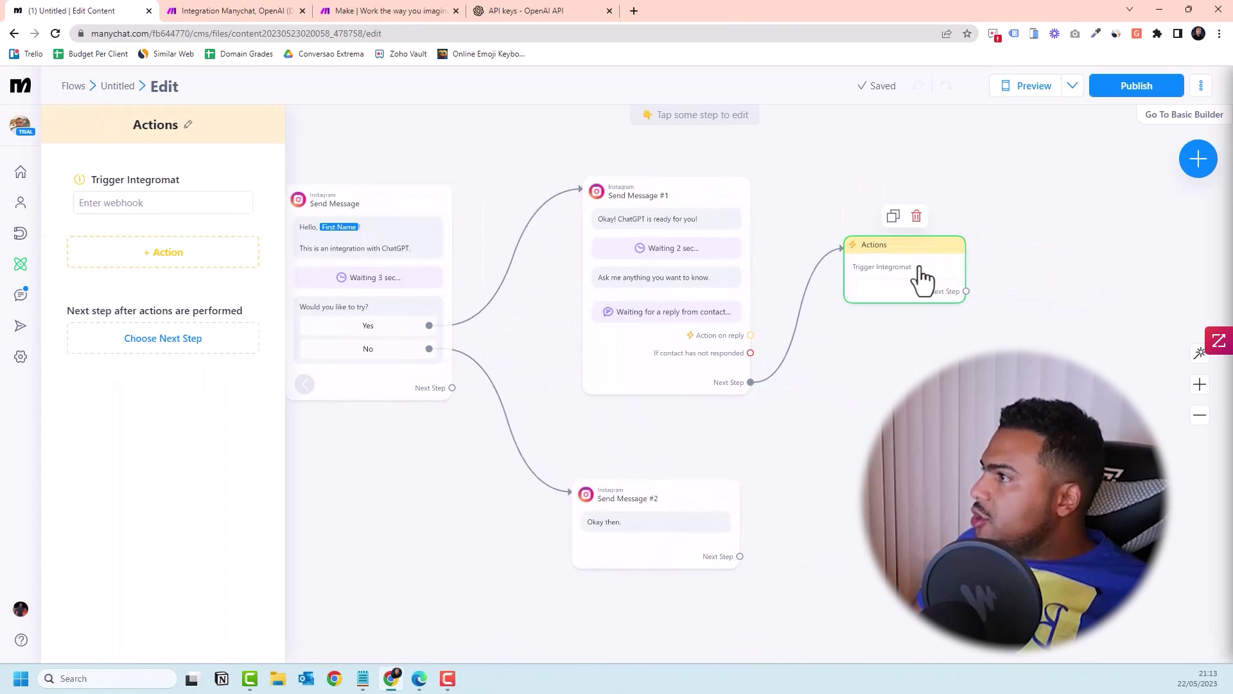
click(124, 204)
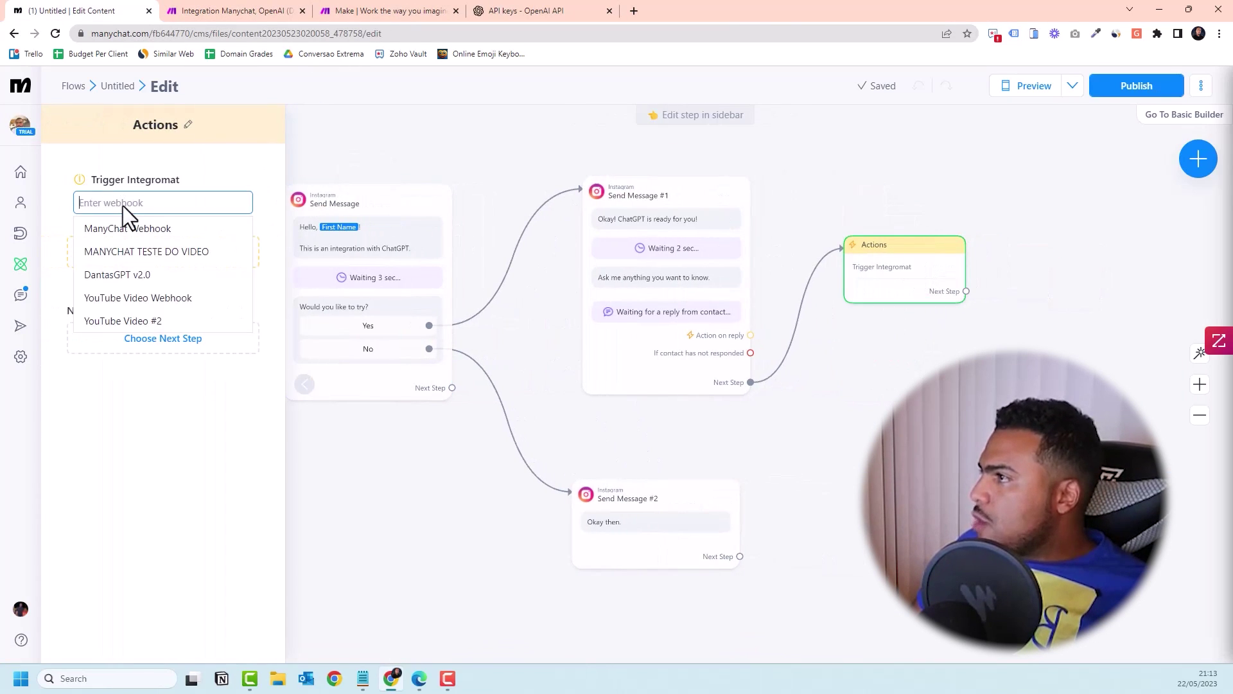
click(131, 319)
click(1136, 85)
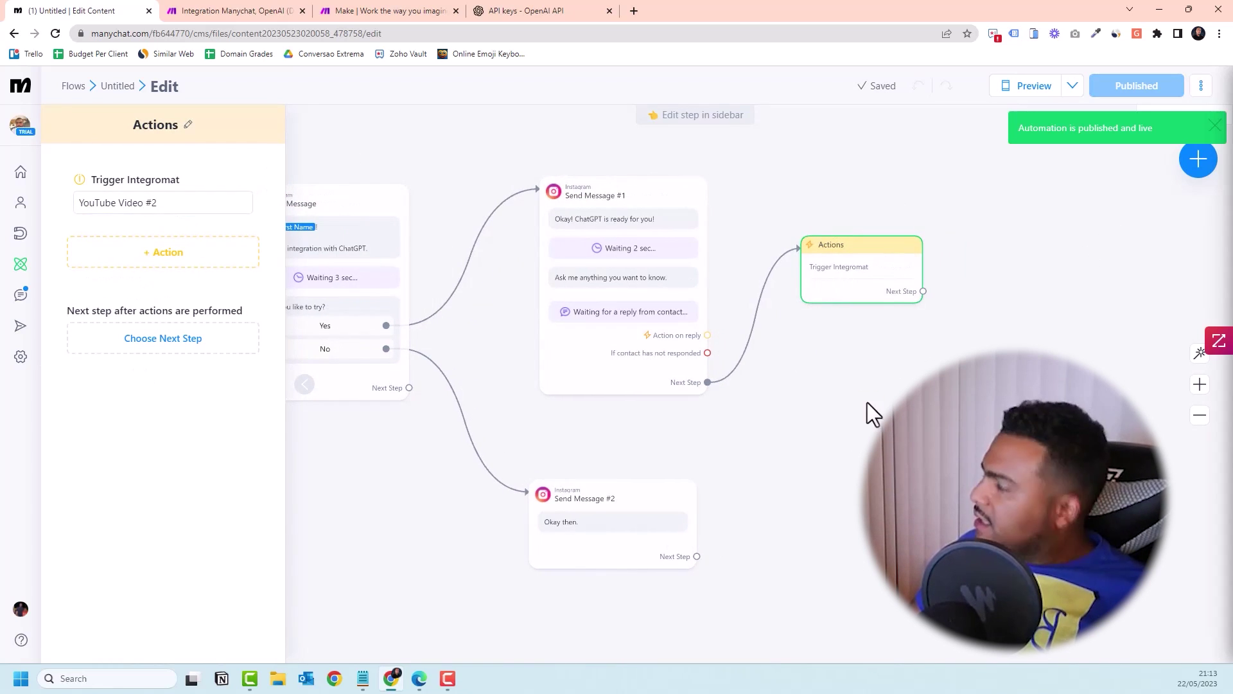
Step: Check the OpenAI module's Prompt mapping, then start a Run once test of the scenario
click(395, 9)
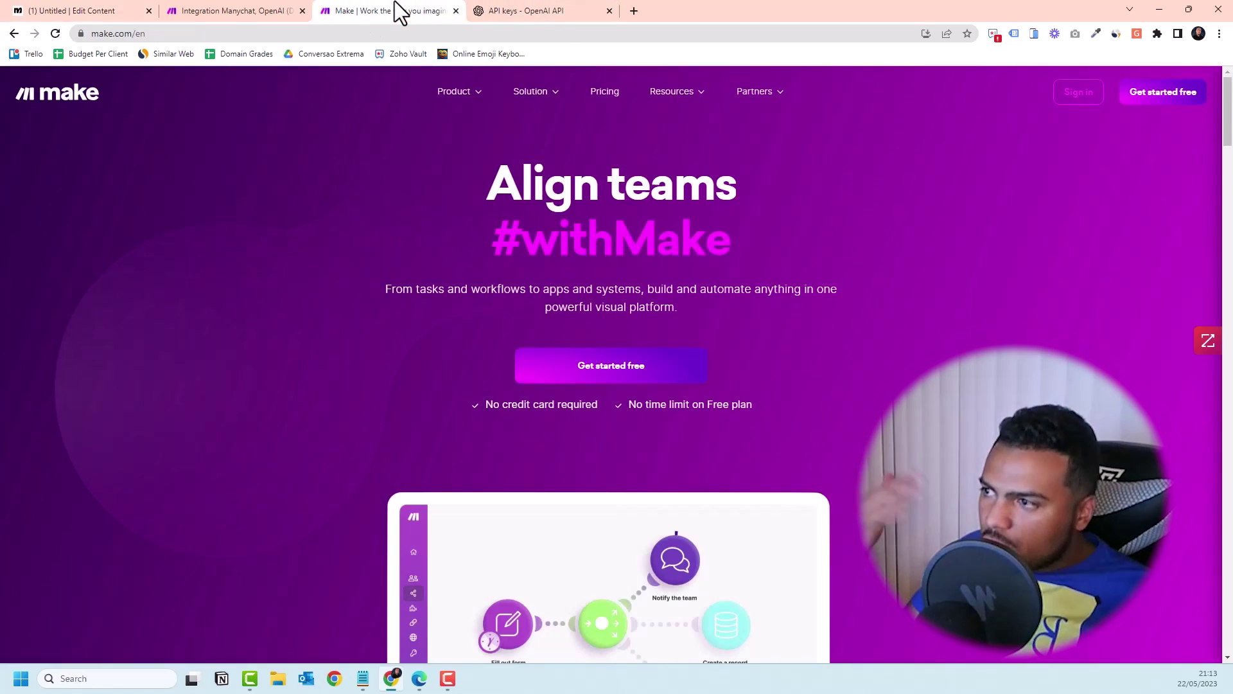
click(254, 8)
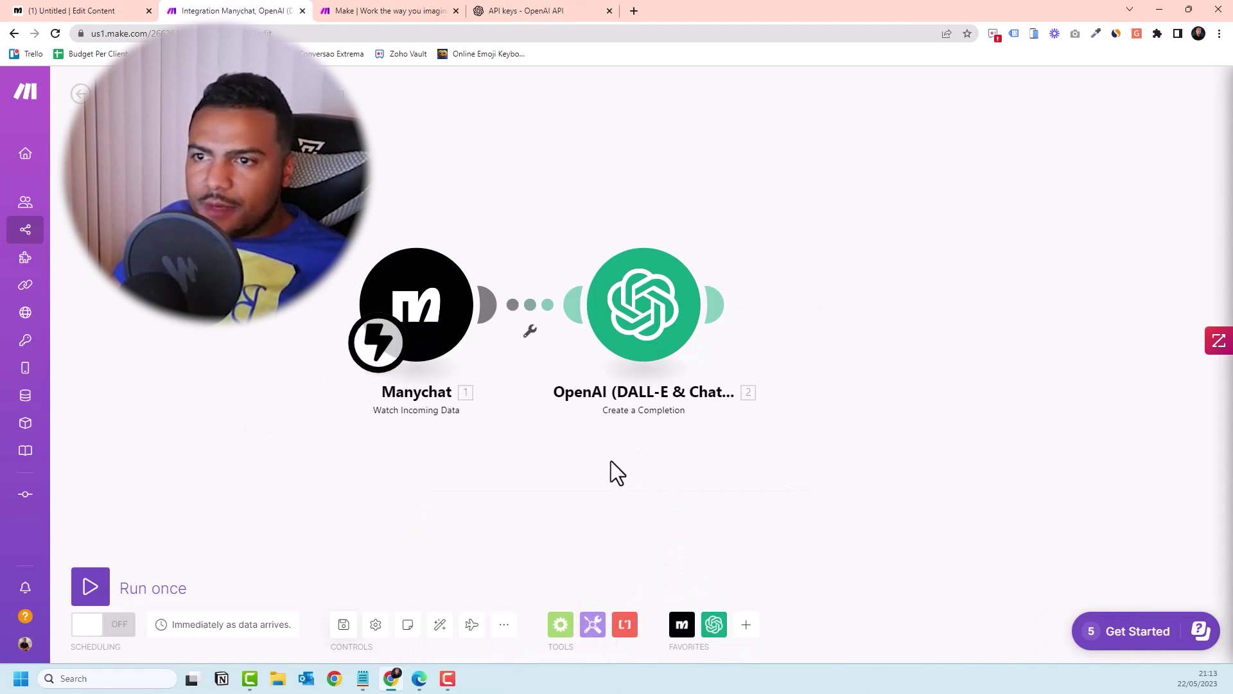
click(650, 300)
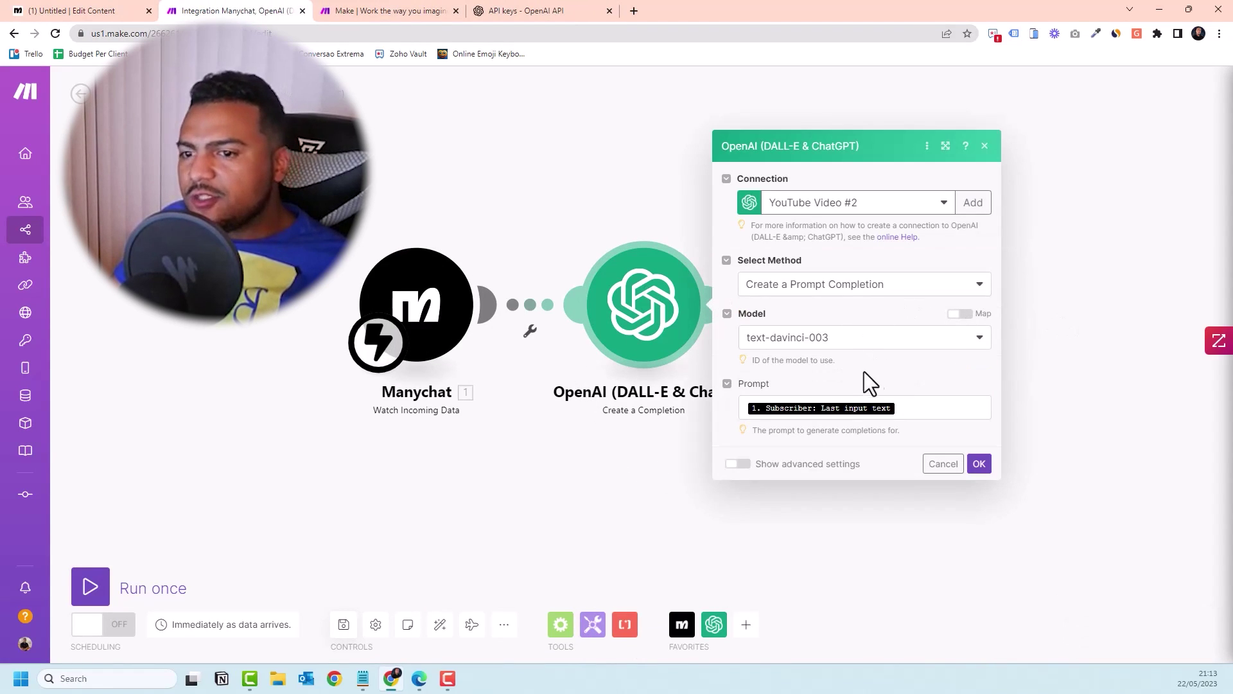
click(920, 413)
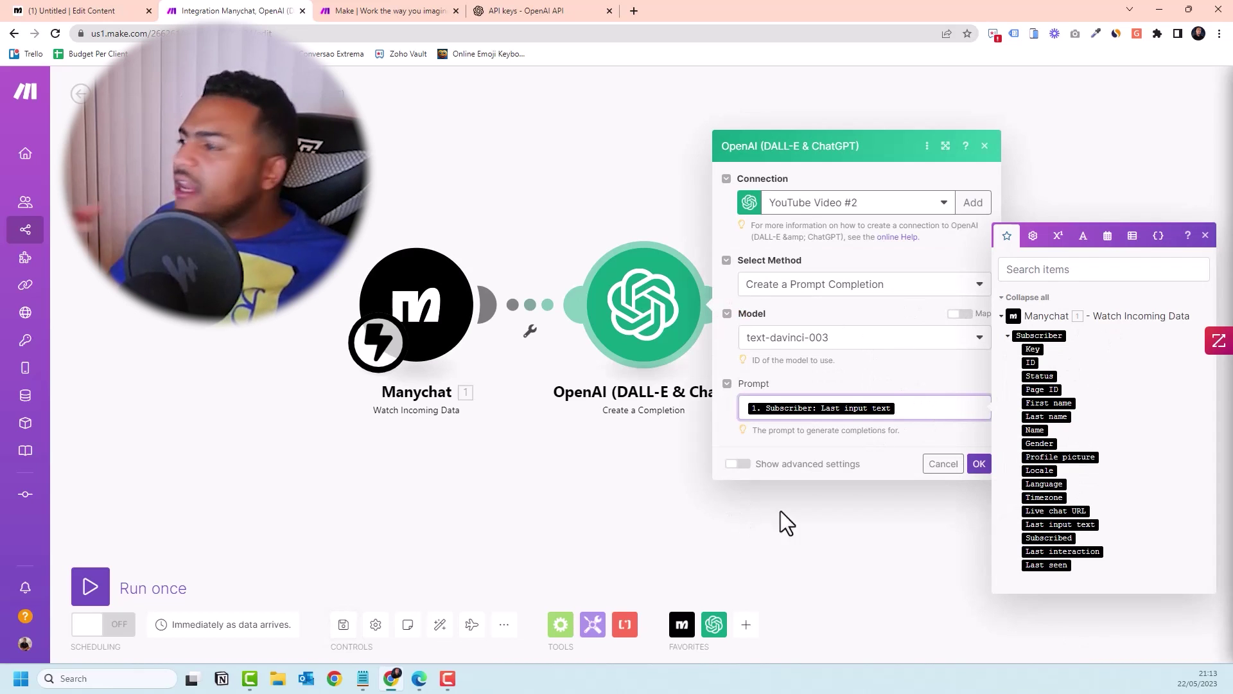
click(645, 518)
click(85, 597)
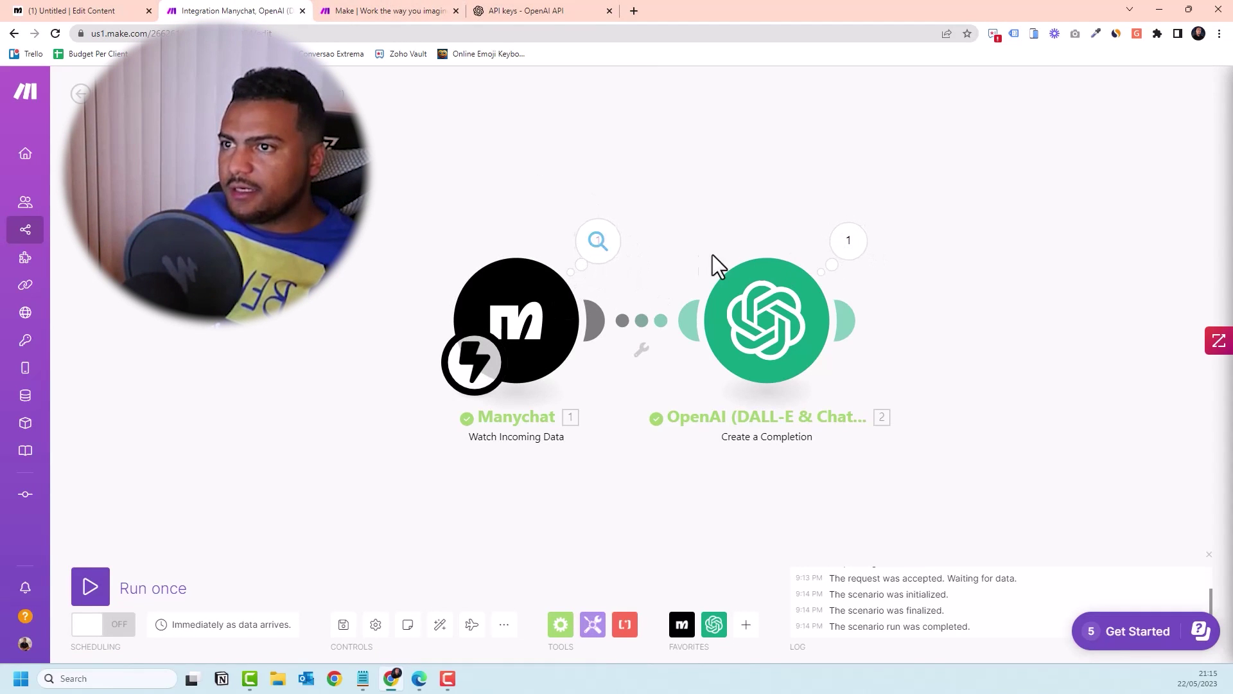
Step: Inspect the OpenAI run output and read the reply to 'where is Uruguai?' under Choices
click(844, 244)
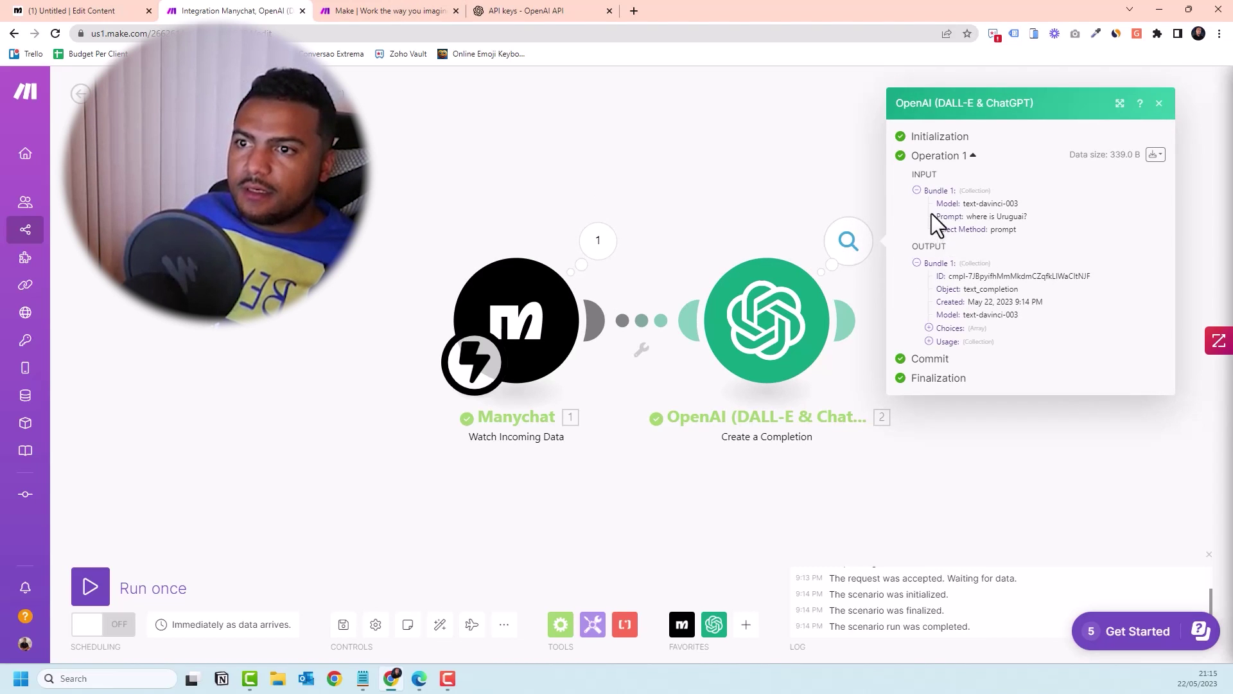
click(929, 329)
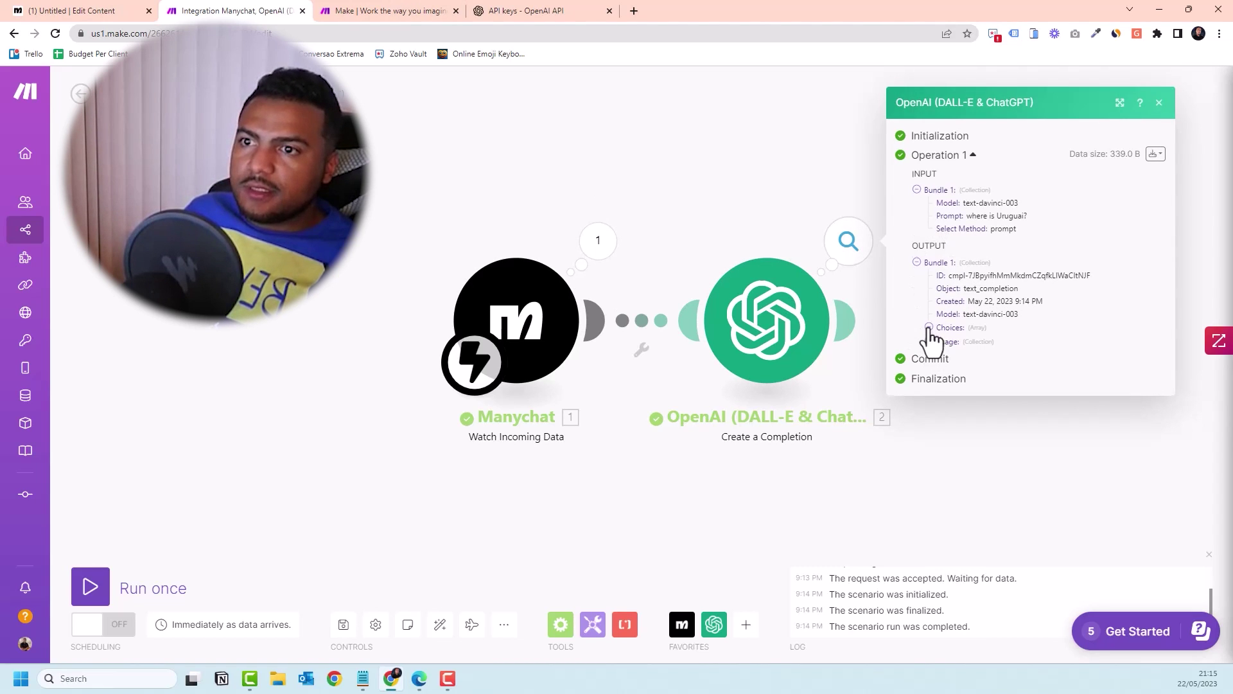
drag(1041, 352, 1004, 340)
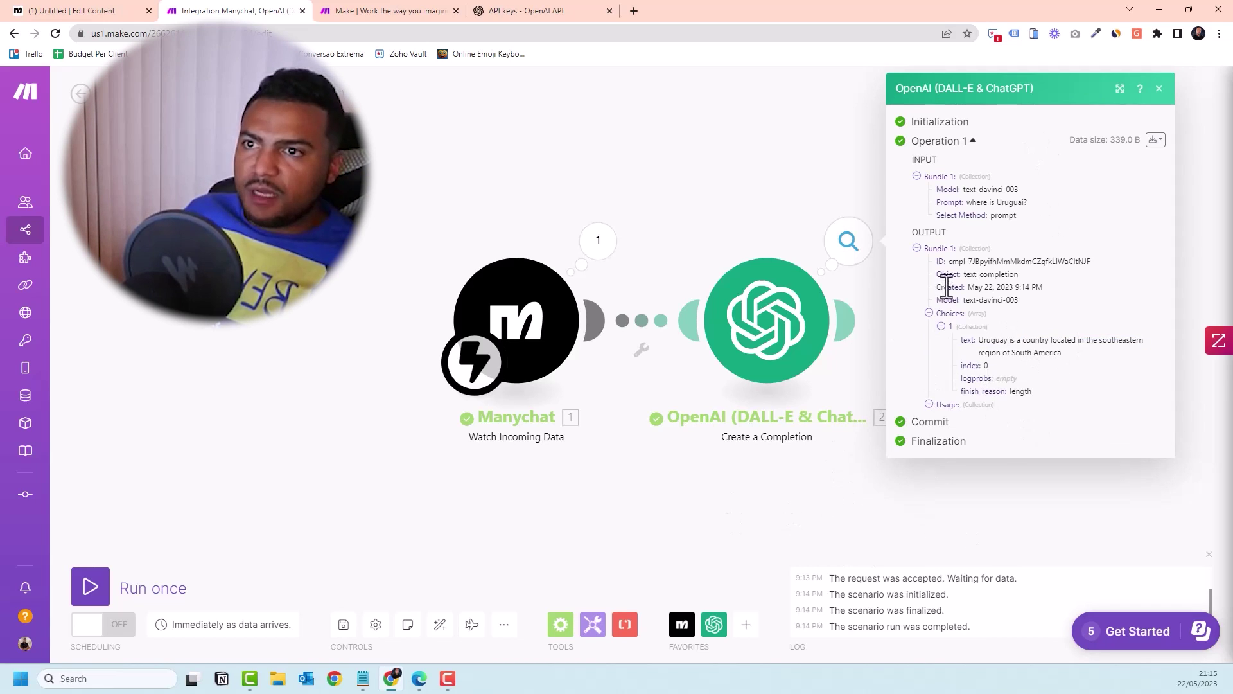
click(803, 295)
Step: Replace the Prompt's Last input text with custom field Prompt #1 and turn on advanced settings
click(763, 322)
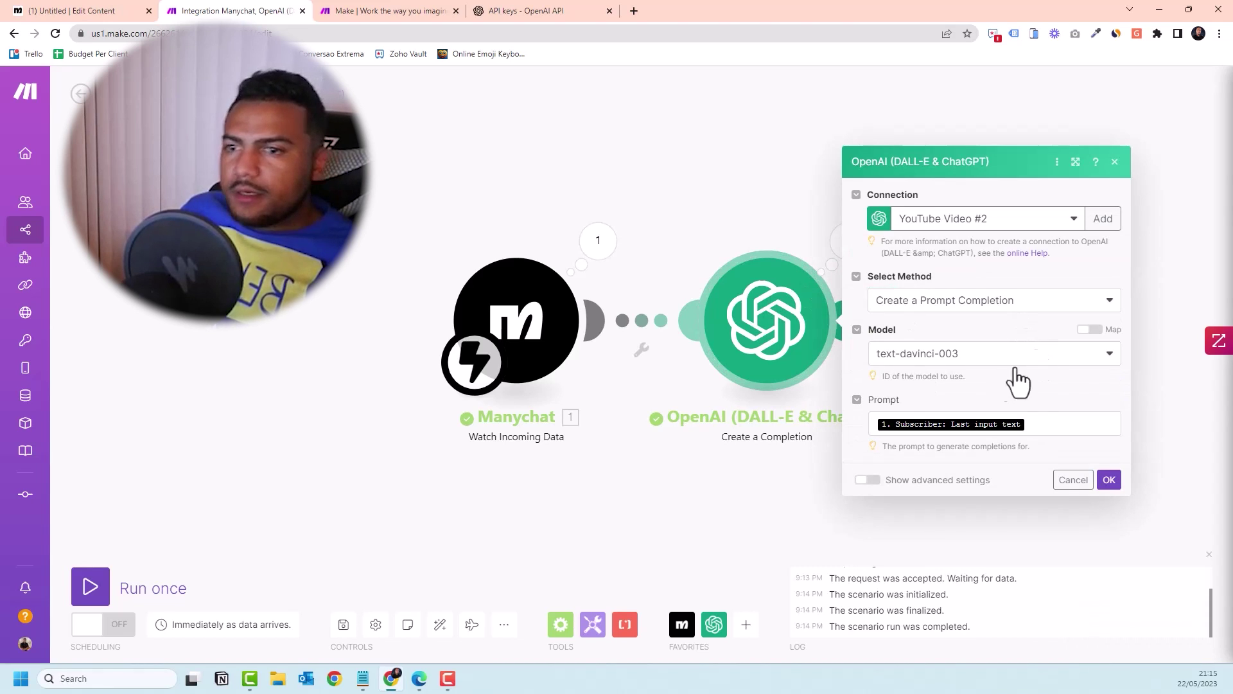
click(1049, 429)
key(BackSpace)
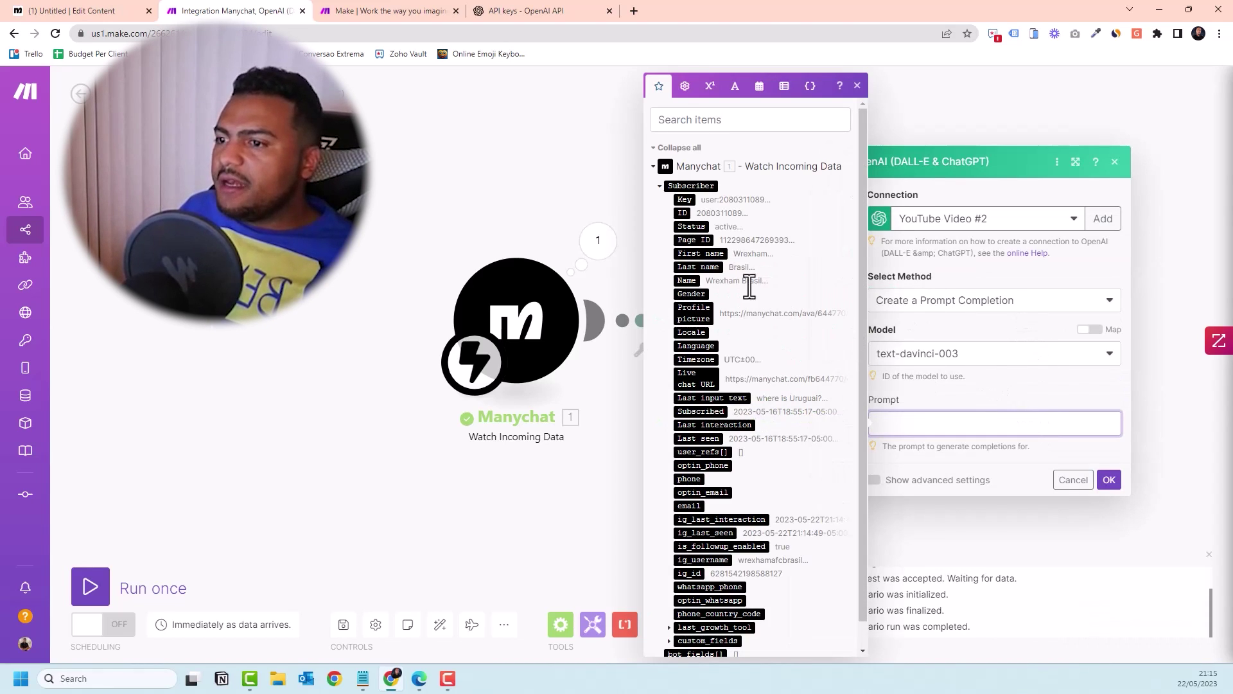
scroll(779, 342, down, 1)
click(669, 614)
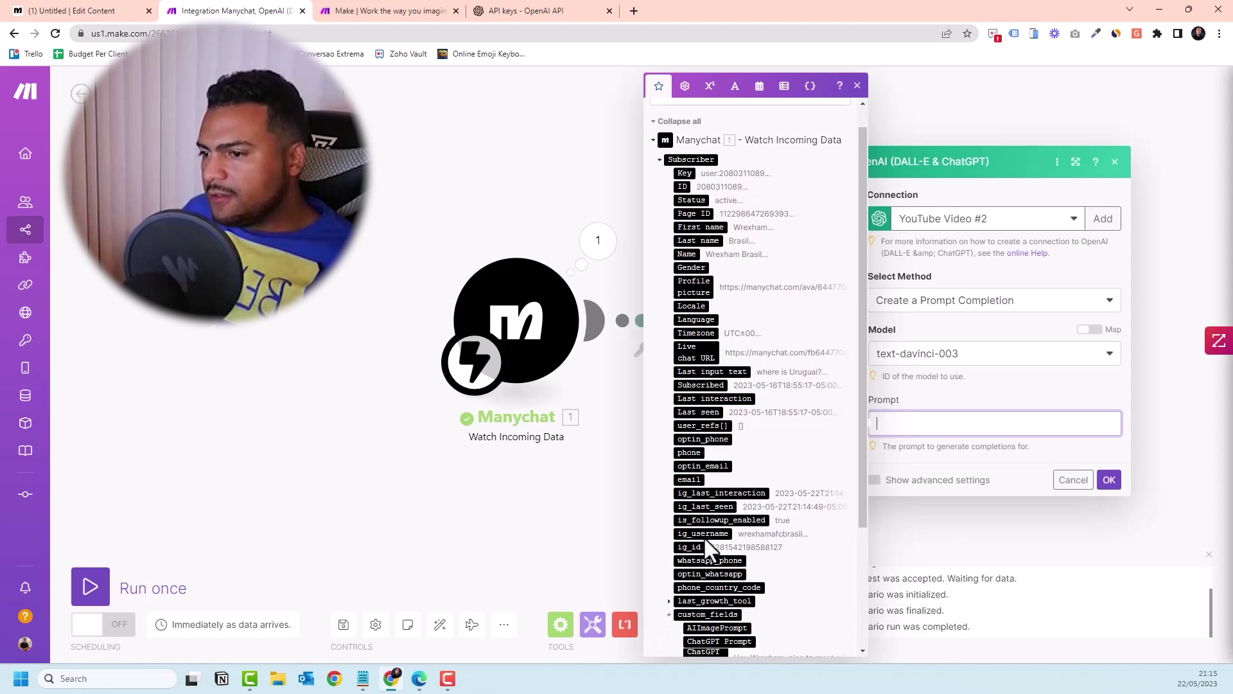
scroll(735, 514, down, 3)
drag(769, 526, 996, 423)
click(1015, 394)
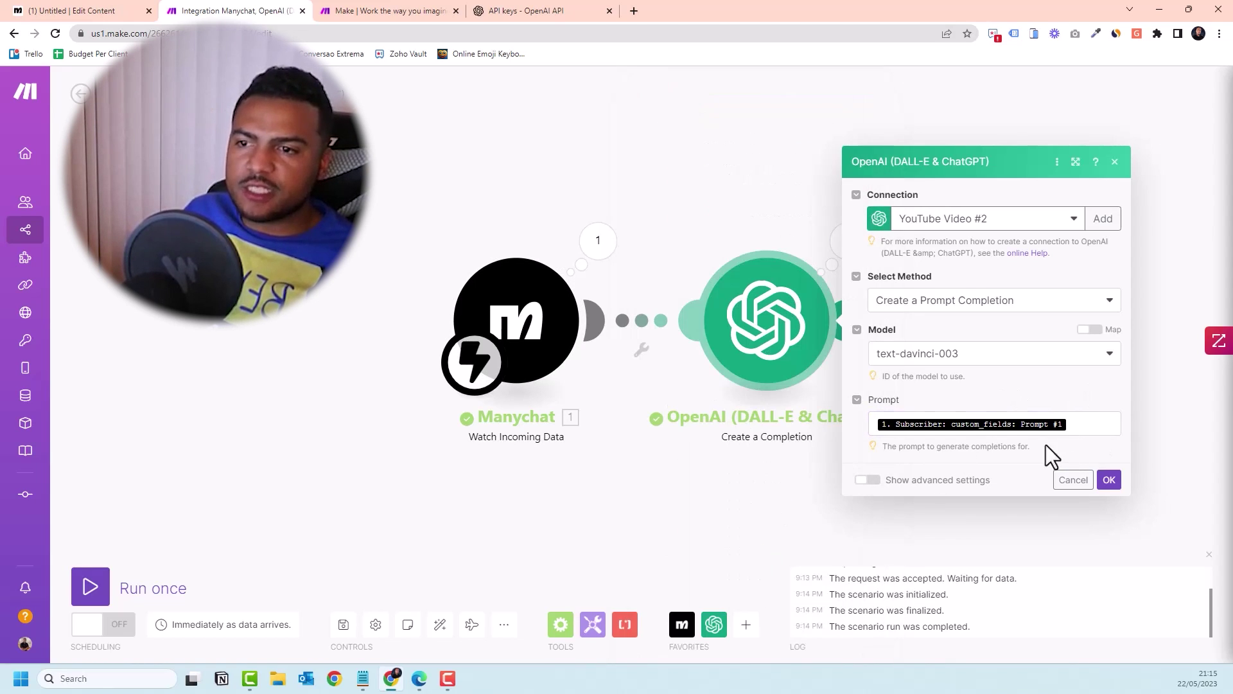
click(866, 481)
click(901, 421)
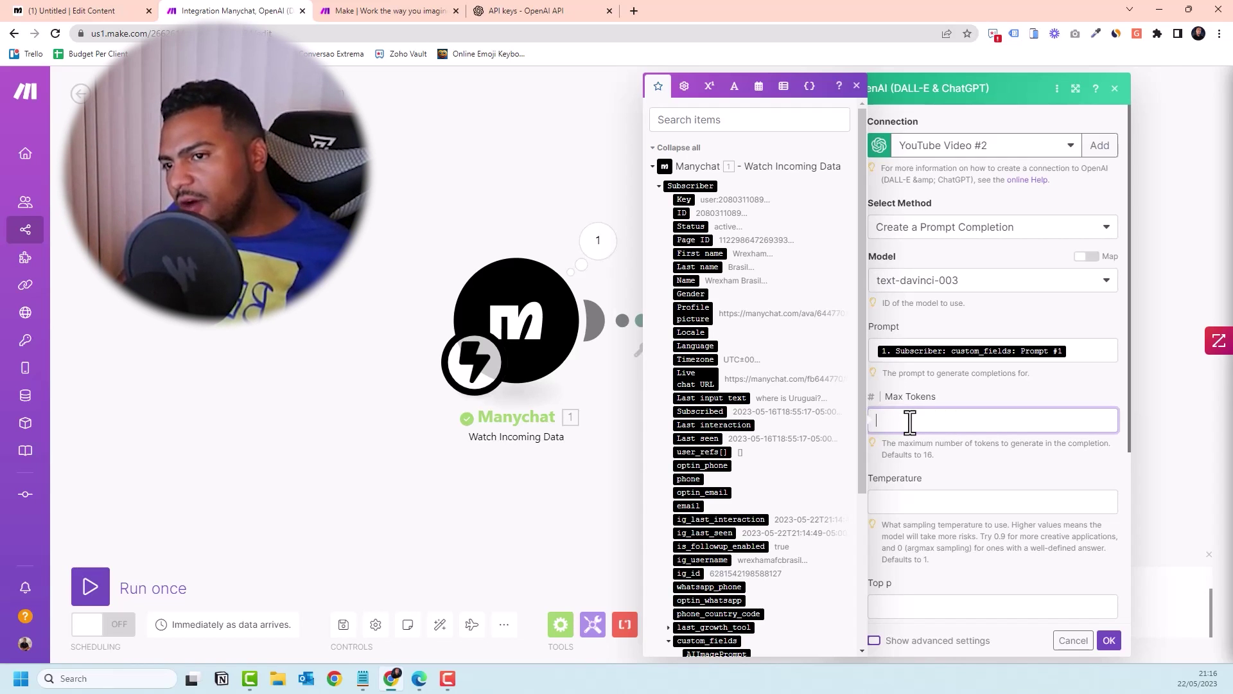
Step: Set Max Tokens to 512, leave the other advanced options default, and save the module
text(512)
click(966, 401)
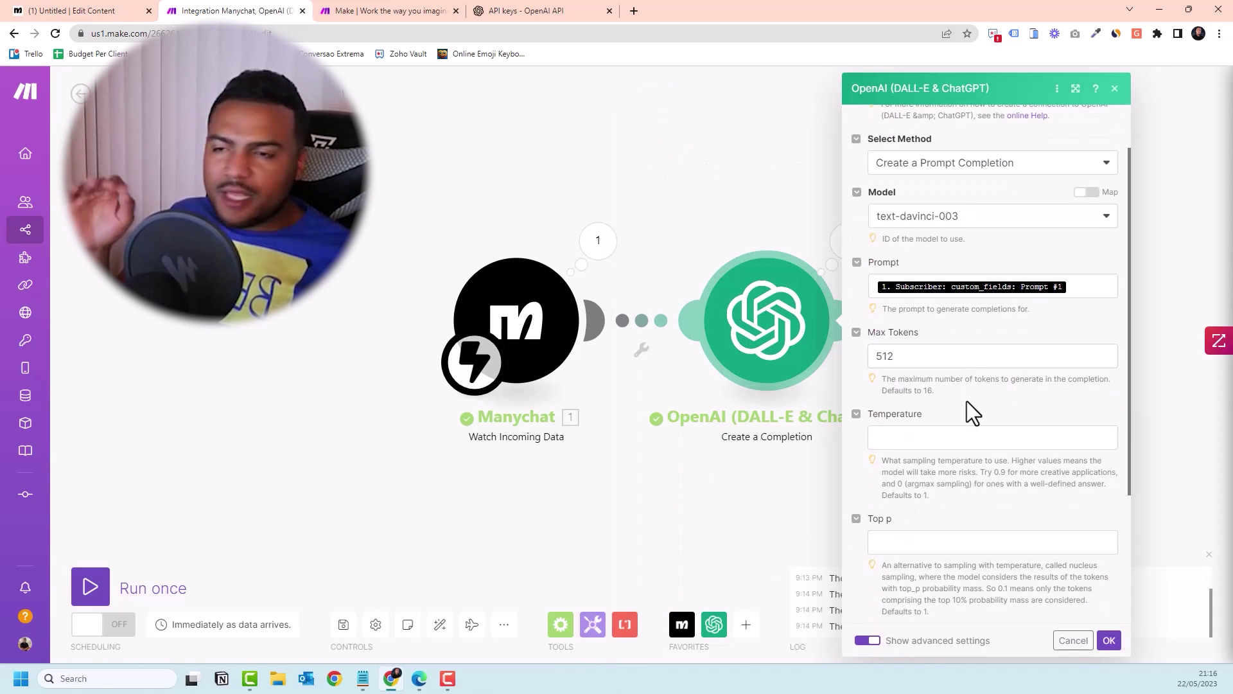
scroll(967, 432, down, 1)
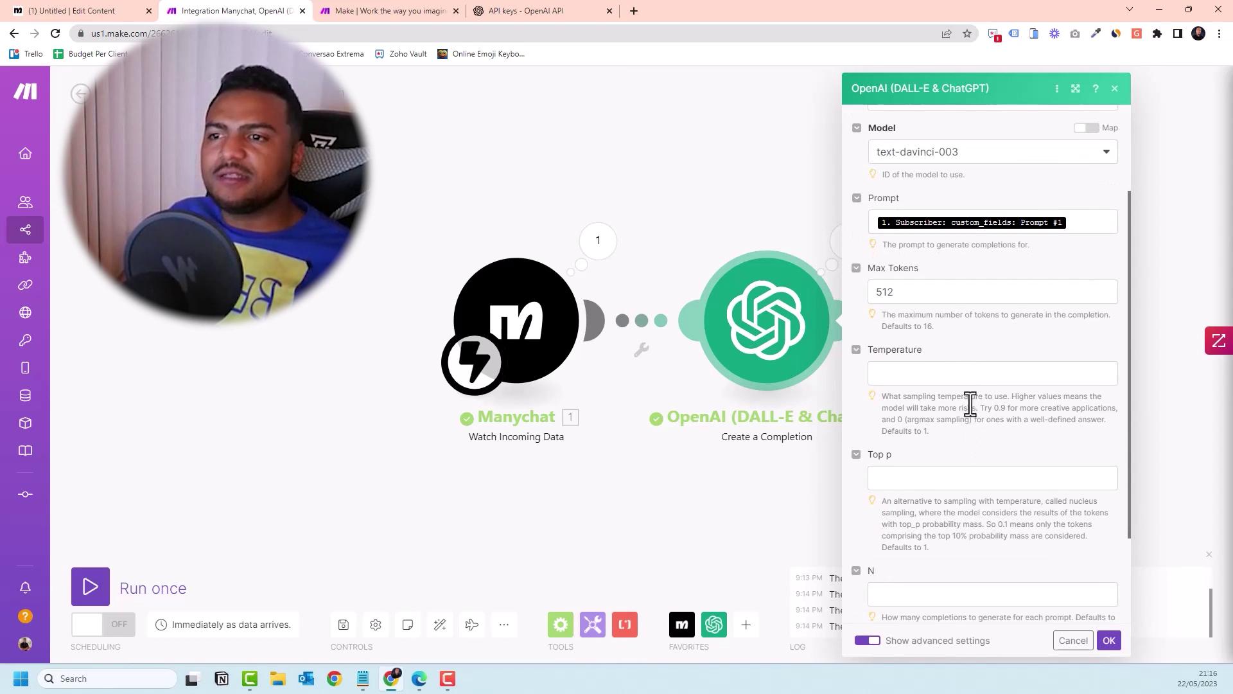
click(916, 373)
click(1016, 424)
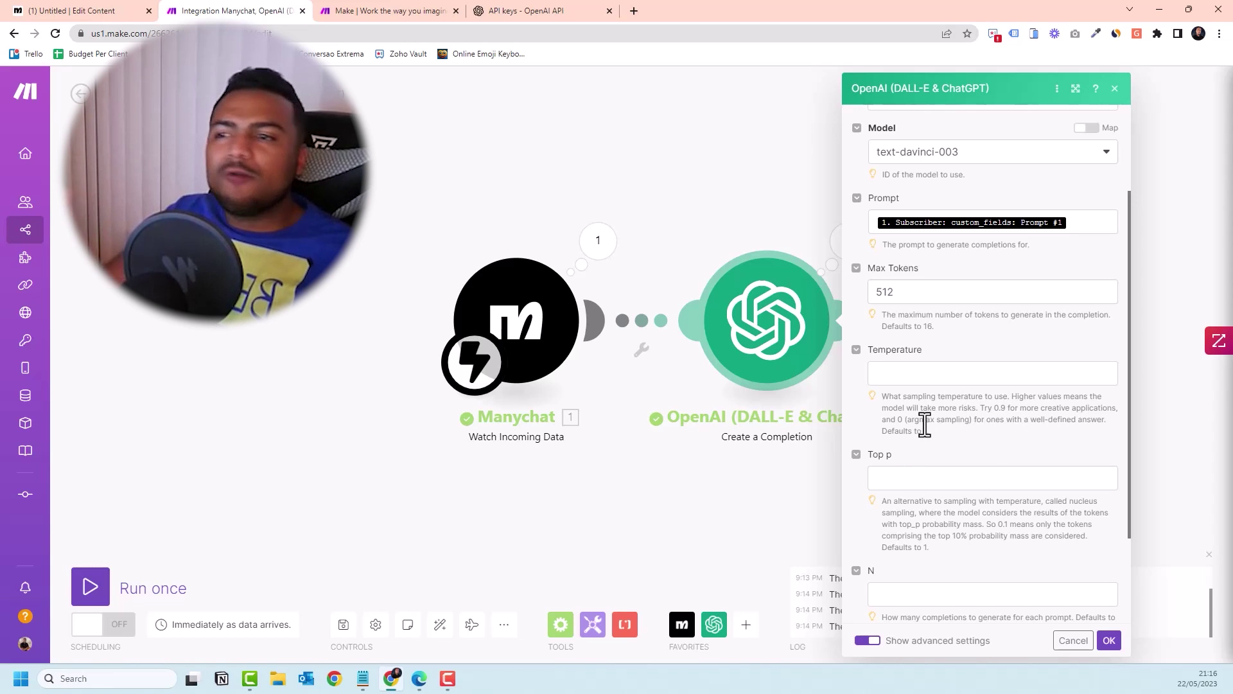
scroll(977, 445, down, 3)
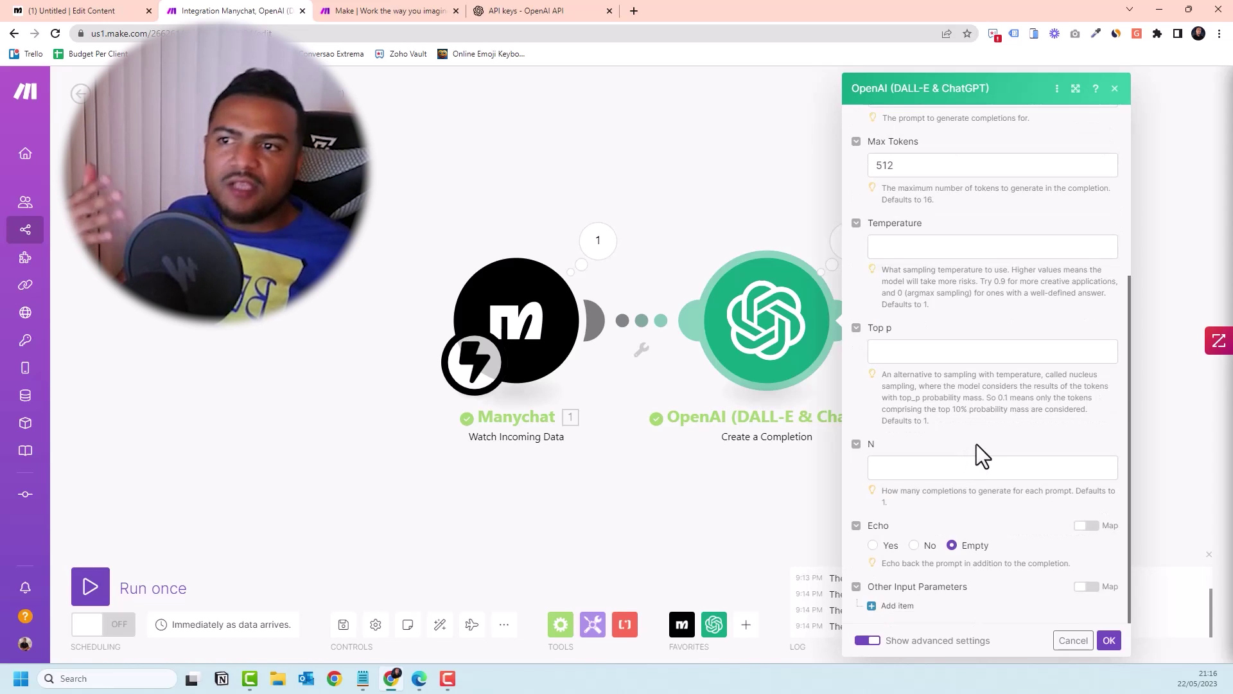
scroll(985, 441, up, 3)
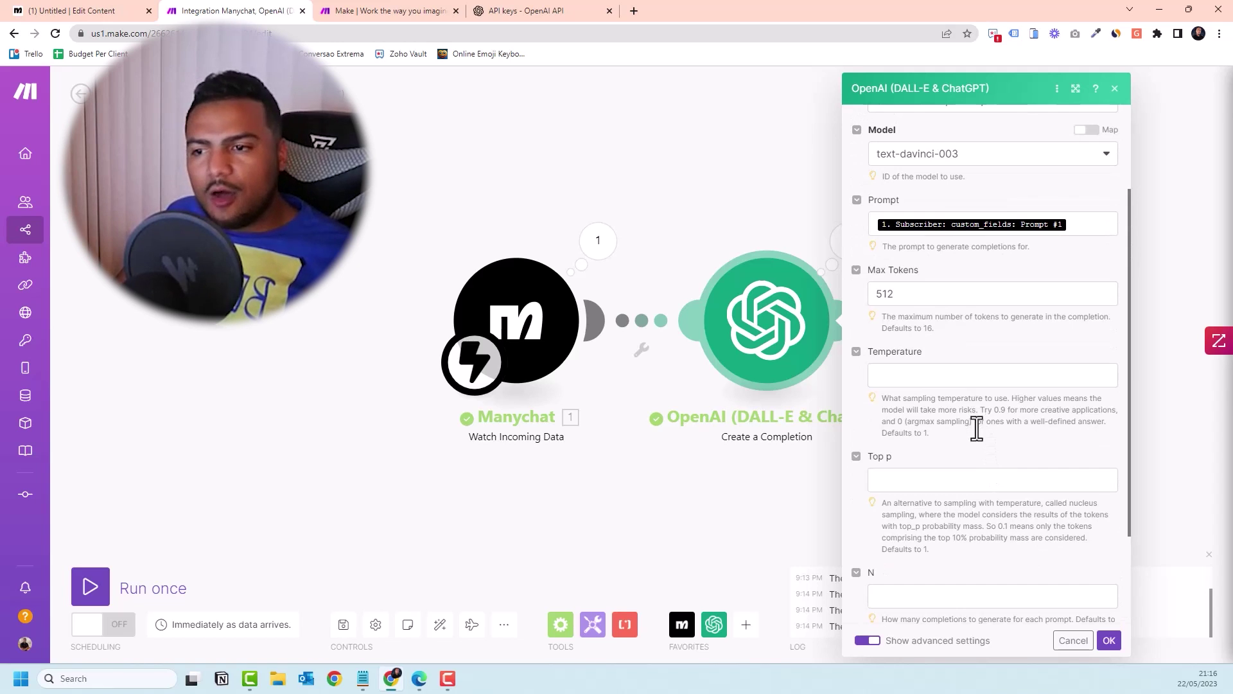
scroll(974, 412, down, 2)
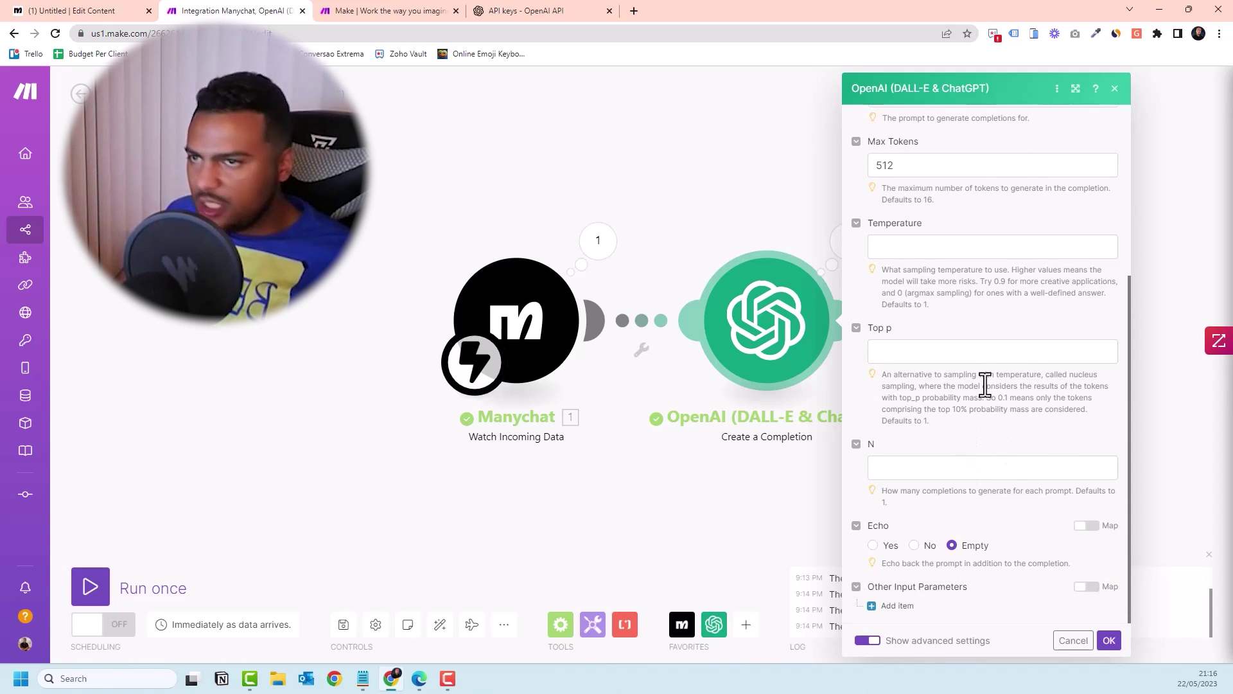
scroll(977, 366, up, 4)
scroll(1038, 350, down, 4)
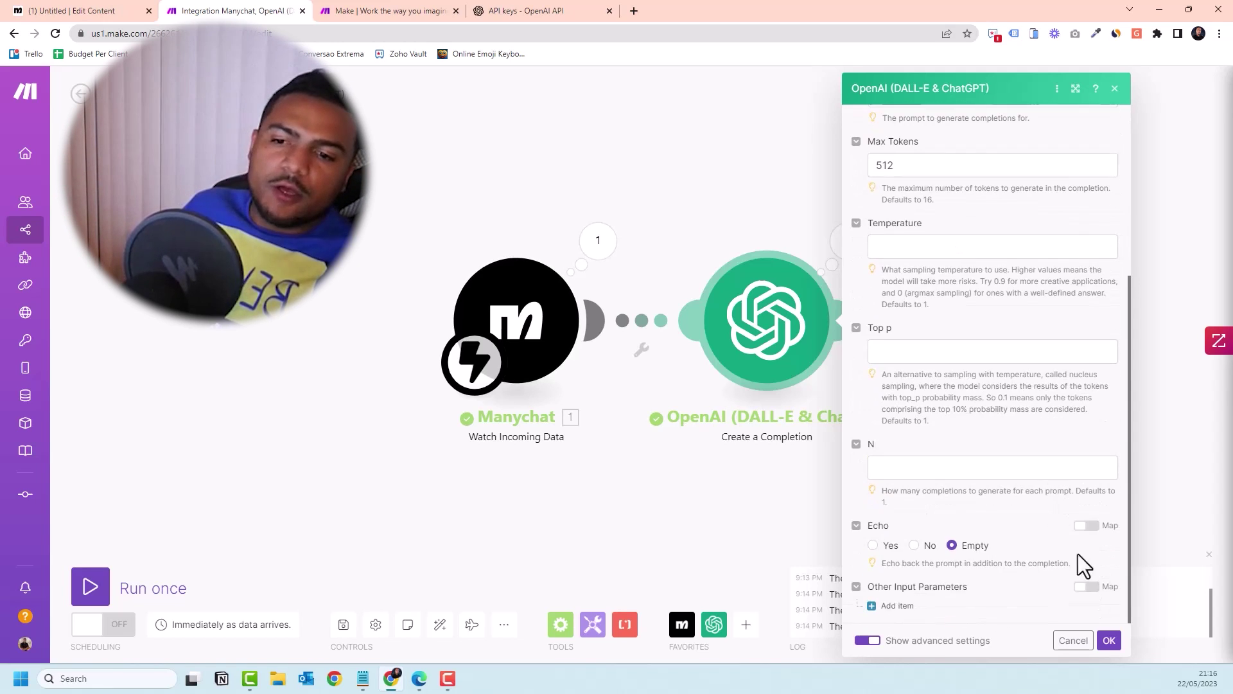
click(1109, 641)
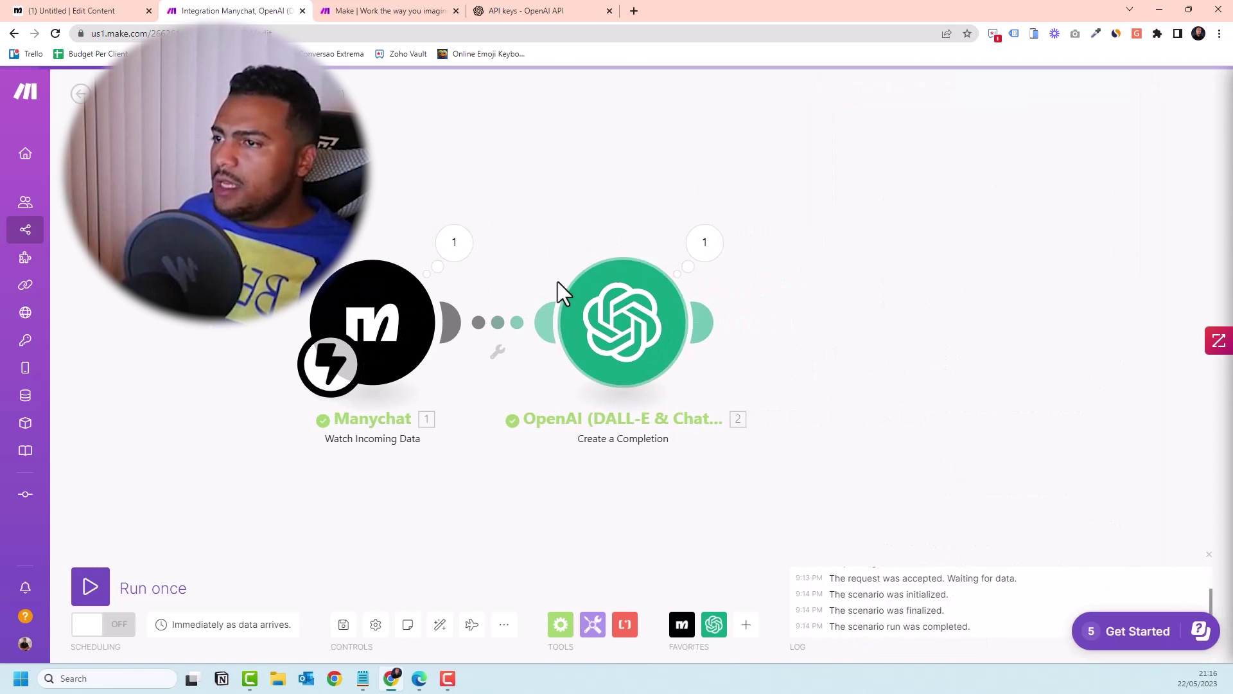
Step: Add a Manychat Set a Custom Field module after OpenAI using the YouTube Video #2 connection
click(707, 326)
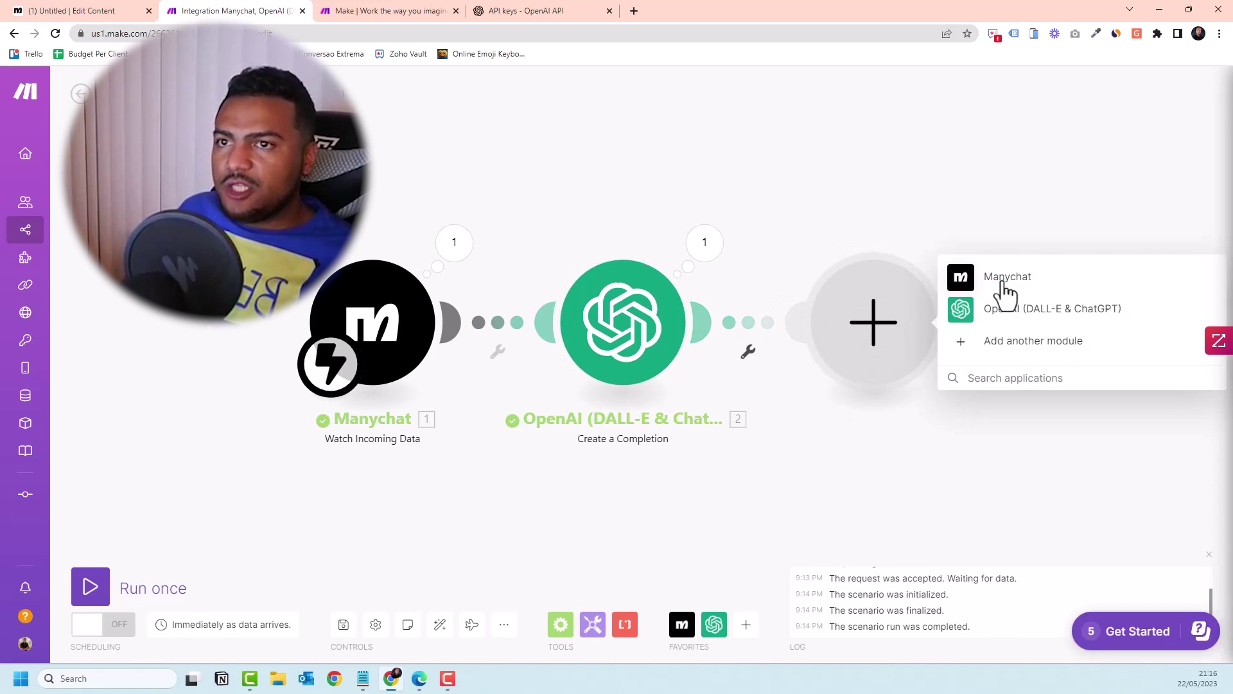
click(1002, 288)
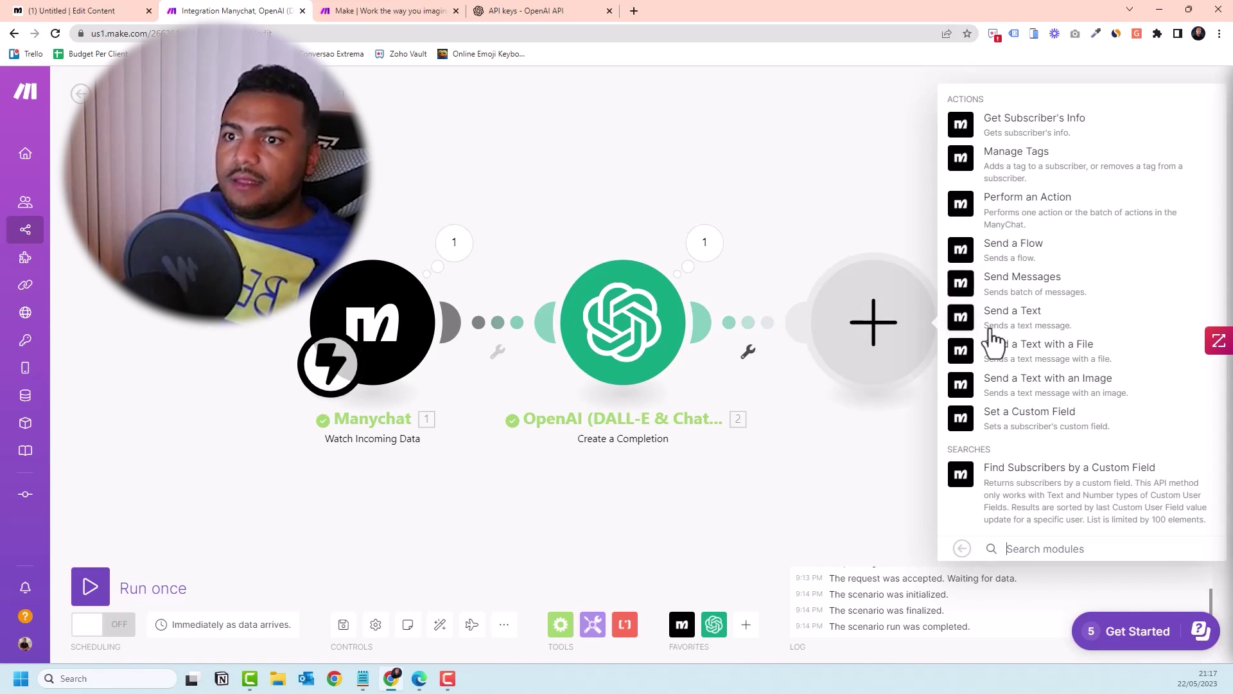
click(1012, 419)
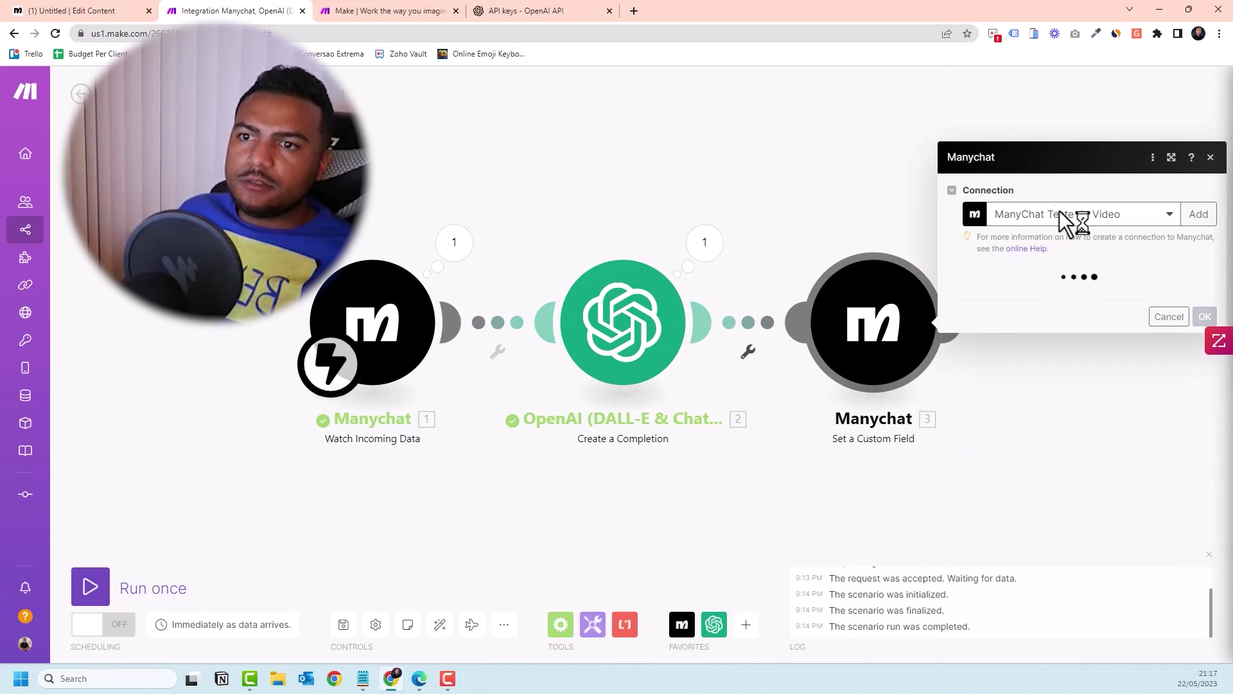
click(1058, 212)
click(1046, 318)
Step: Map the subscriber's ID into Subscriber ID and choose Prompt #2 as the field
click(989, 290)
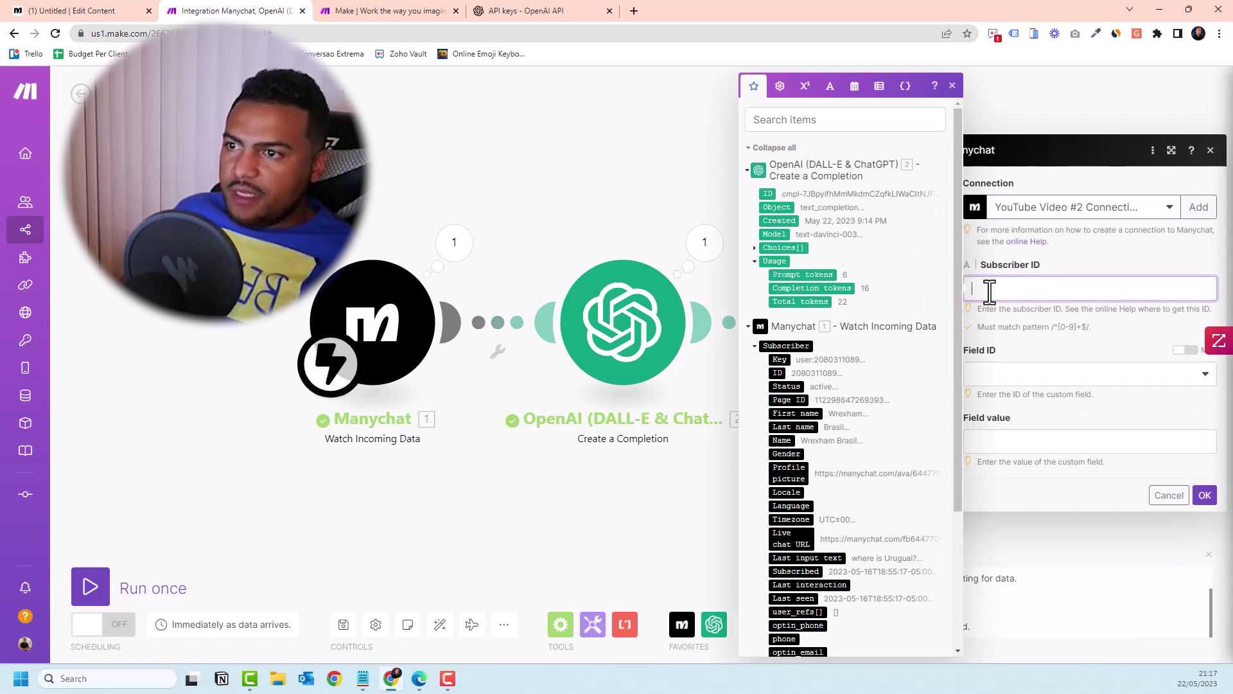
click(778, 372)
click(1025, 375)
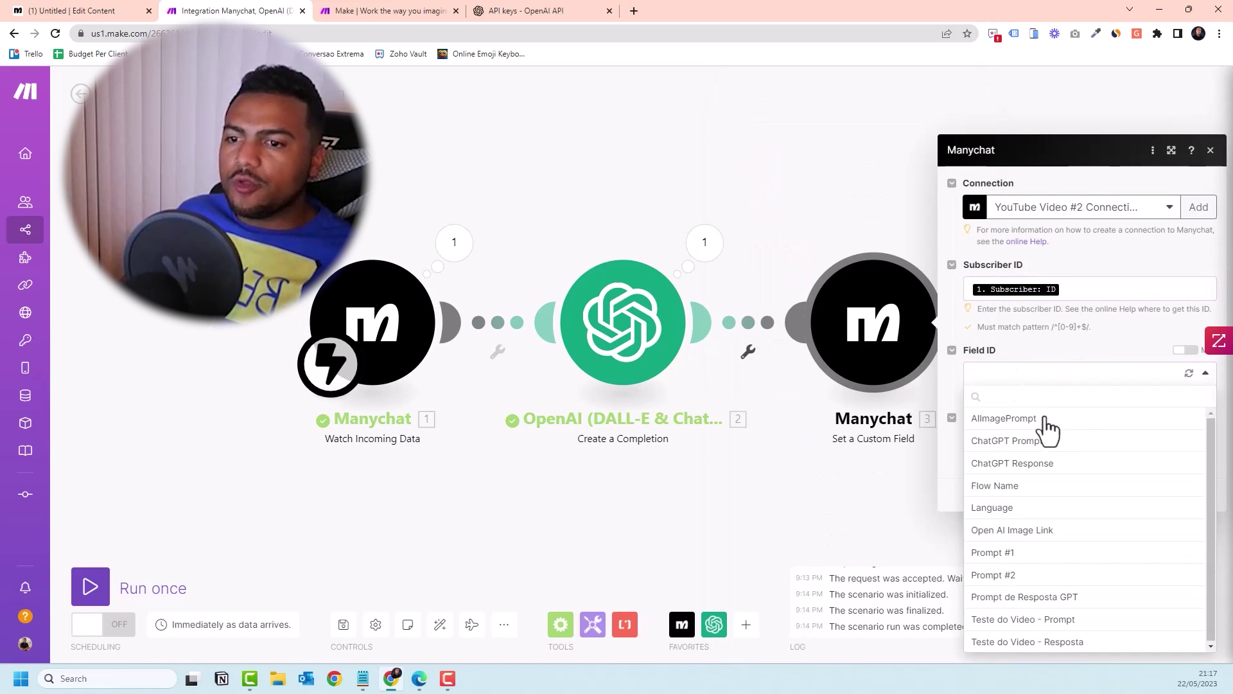
click(1007, 576)
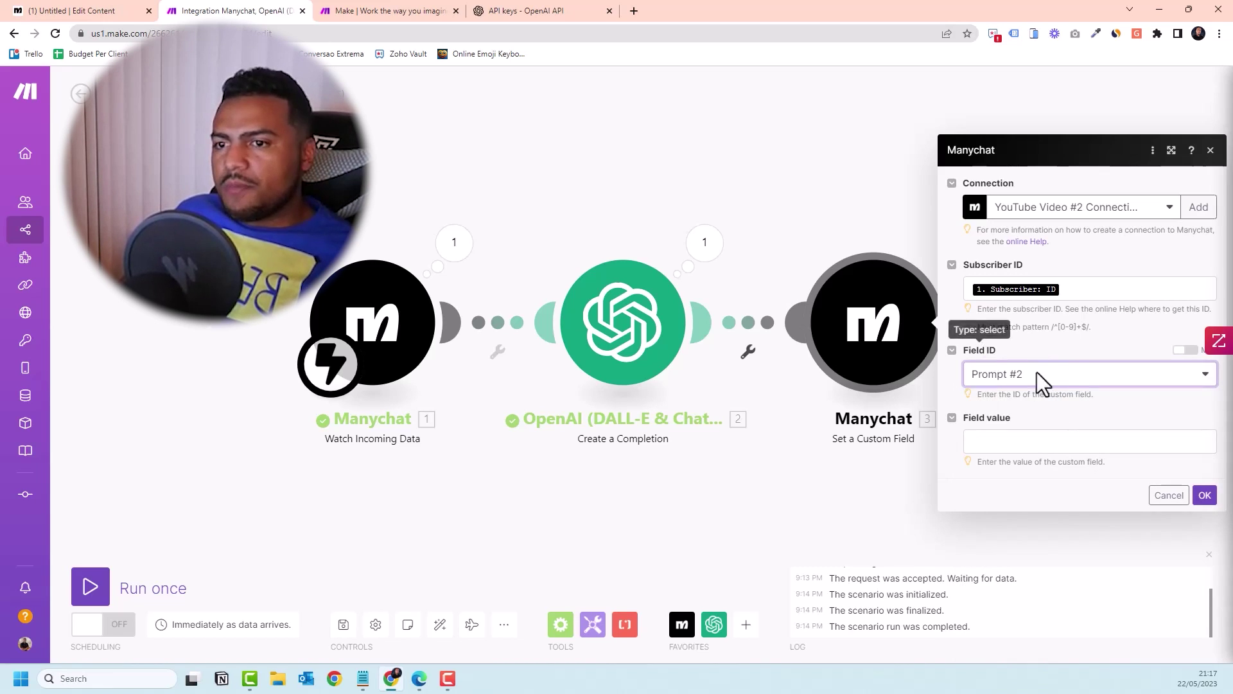
Step: Map the completion's Choices Text into the field value, confirm, and save the scenario
click(999, 443)
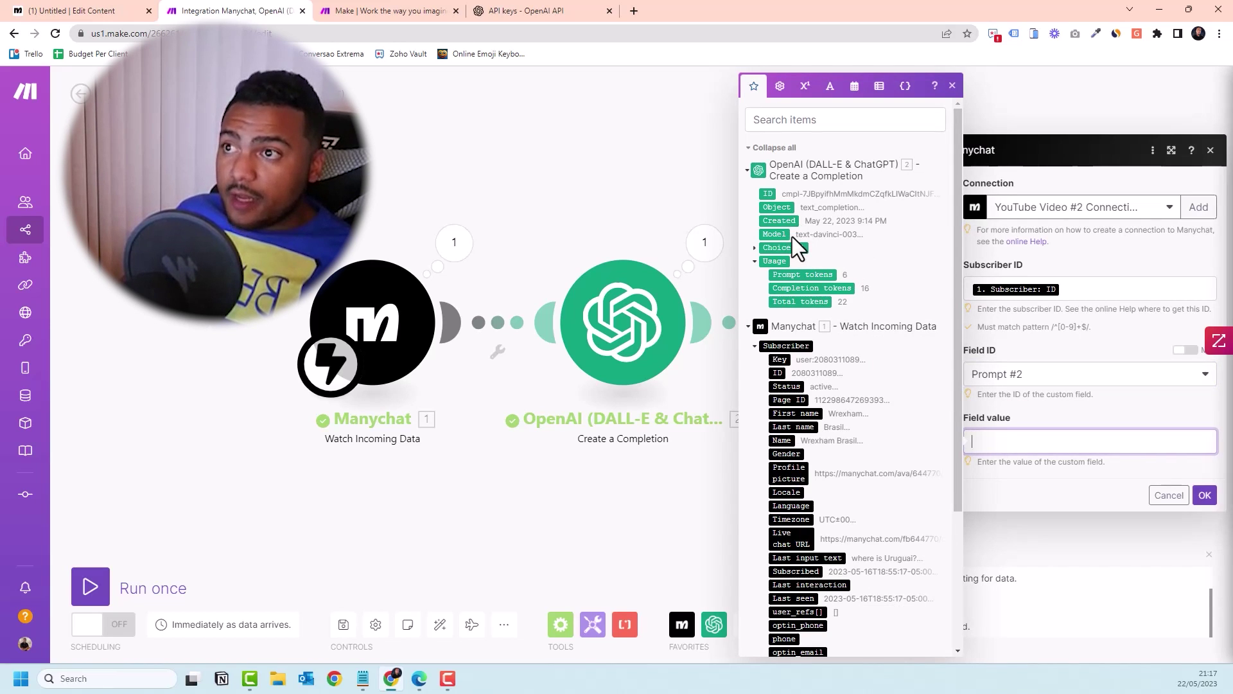
click(755, 149)
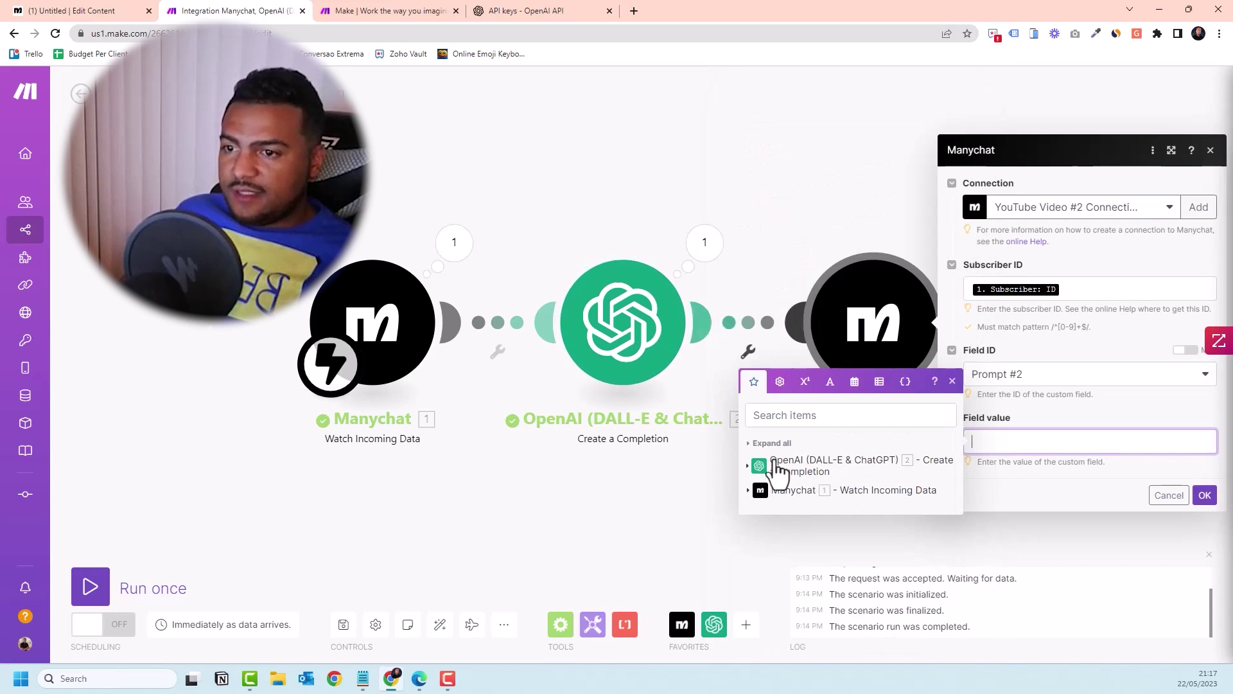
click(748, 443)
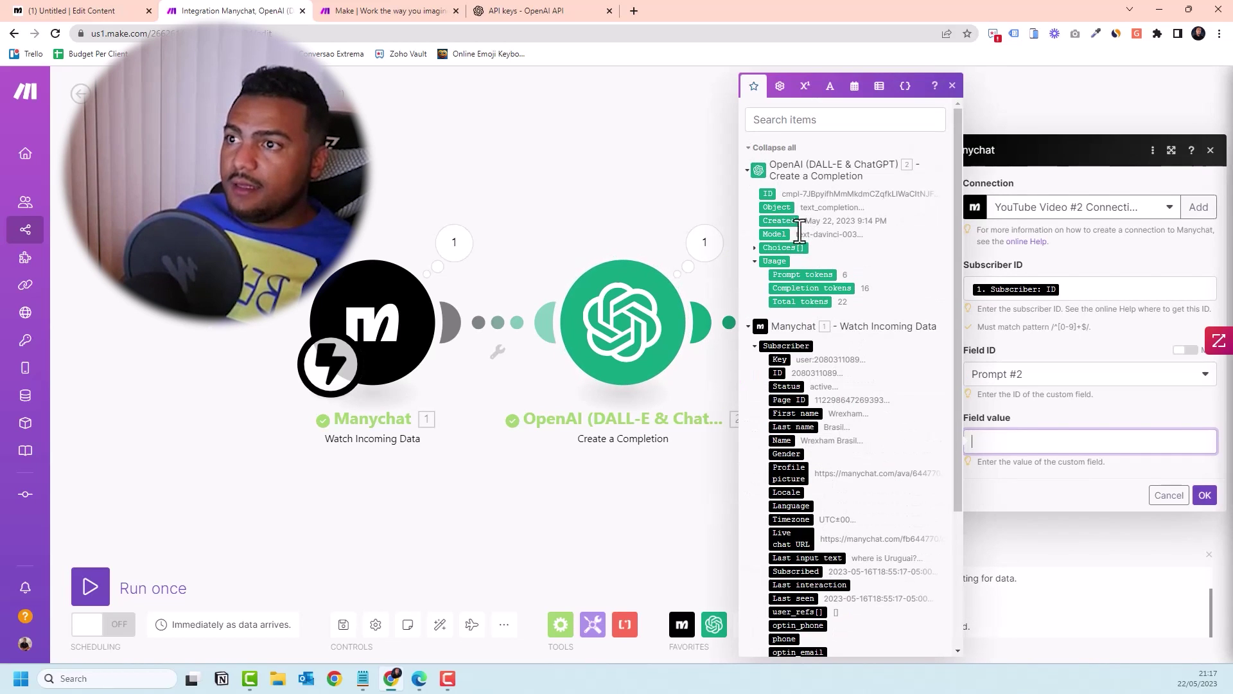
click(754, 249)
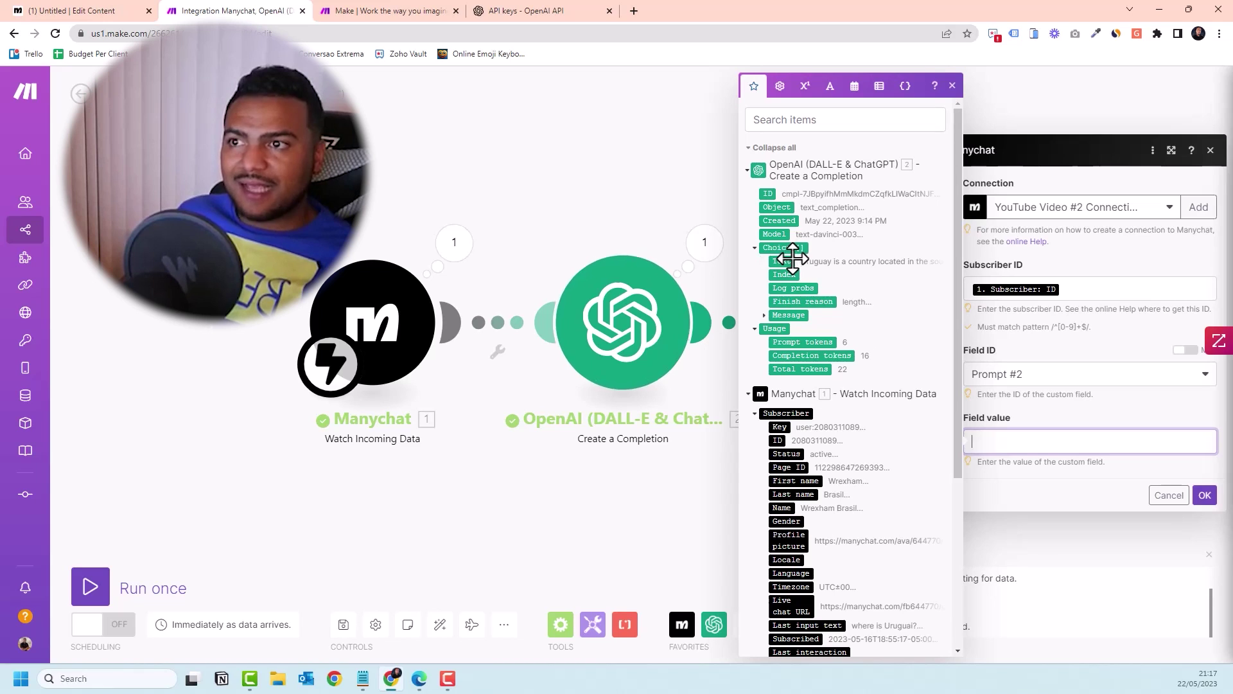
drag(792, 259, 1079, 440)
click(1205, 495)
key(ctrl+s)
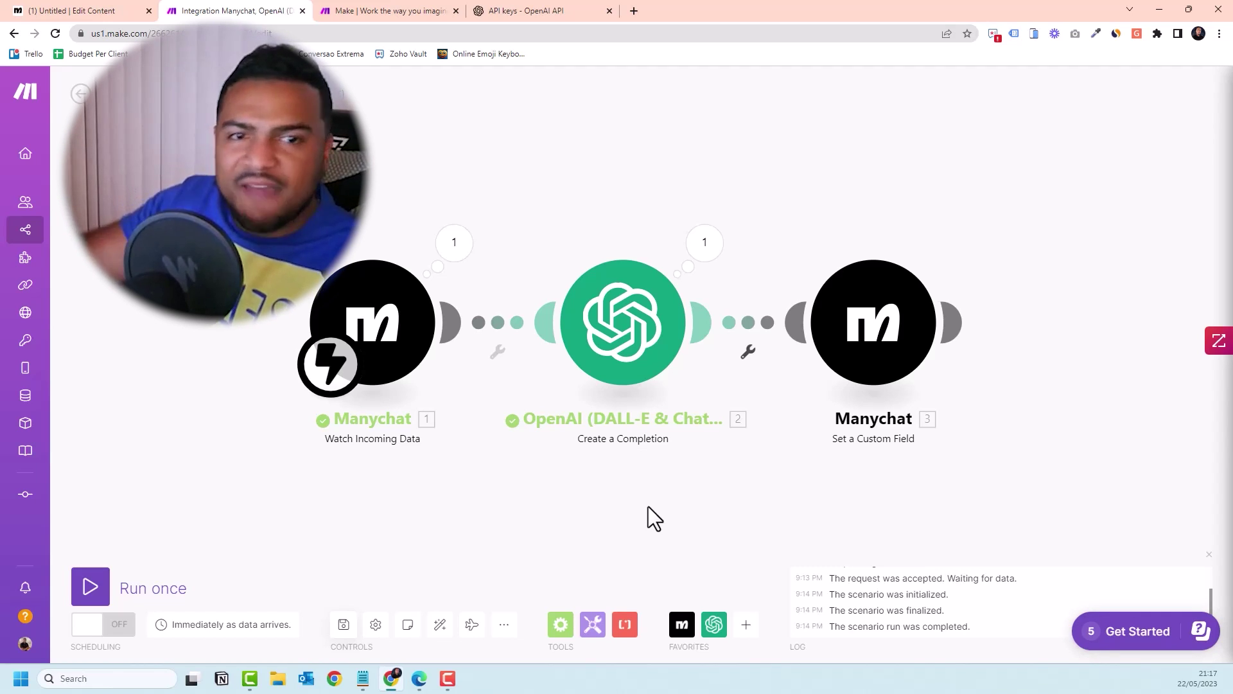
Step: Turn on scheduling for the Make scenario and open the ManyChat flow for editing
click(110, 626)
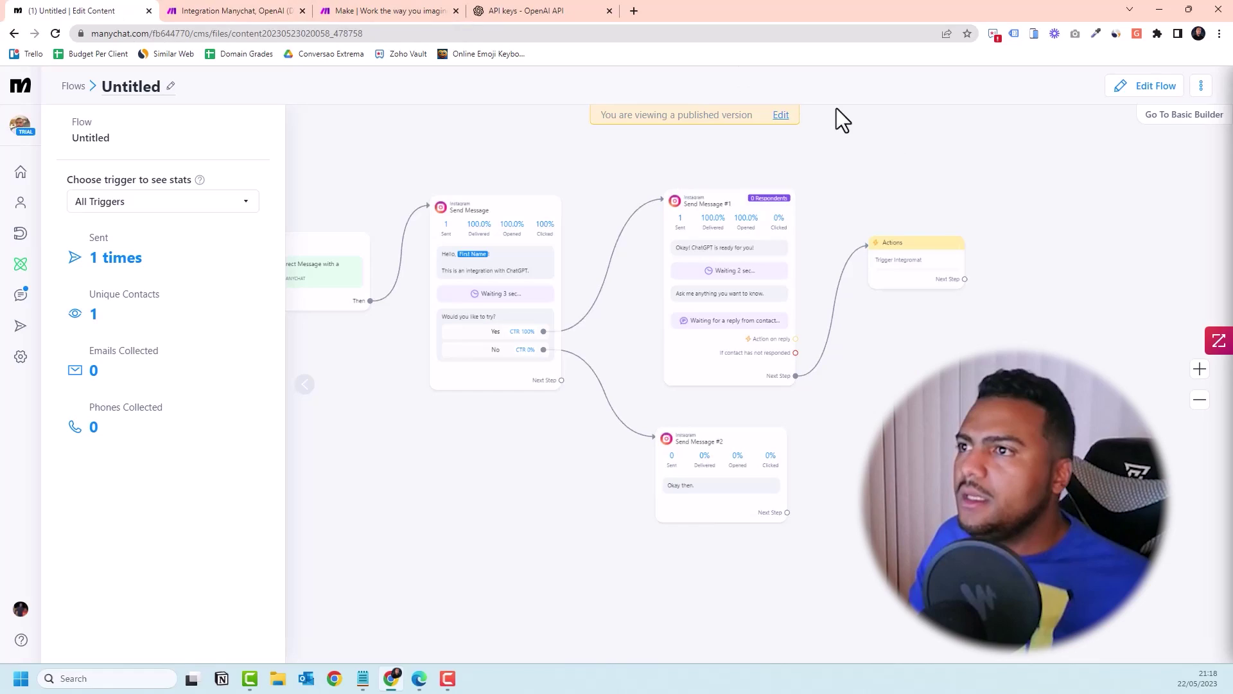
click(781, 117)
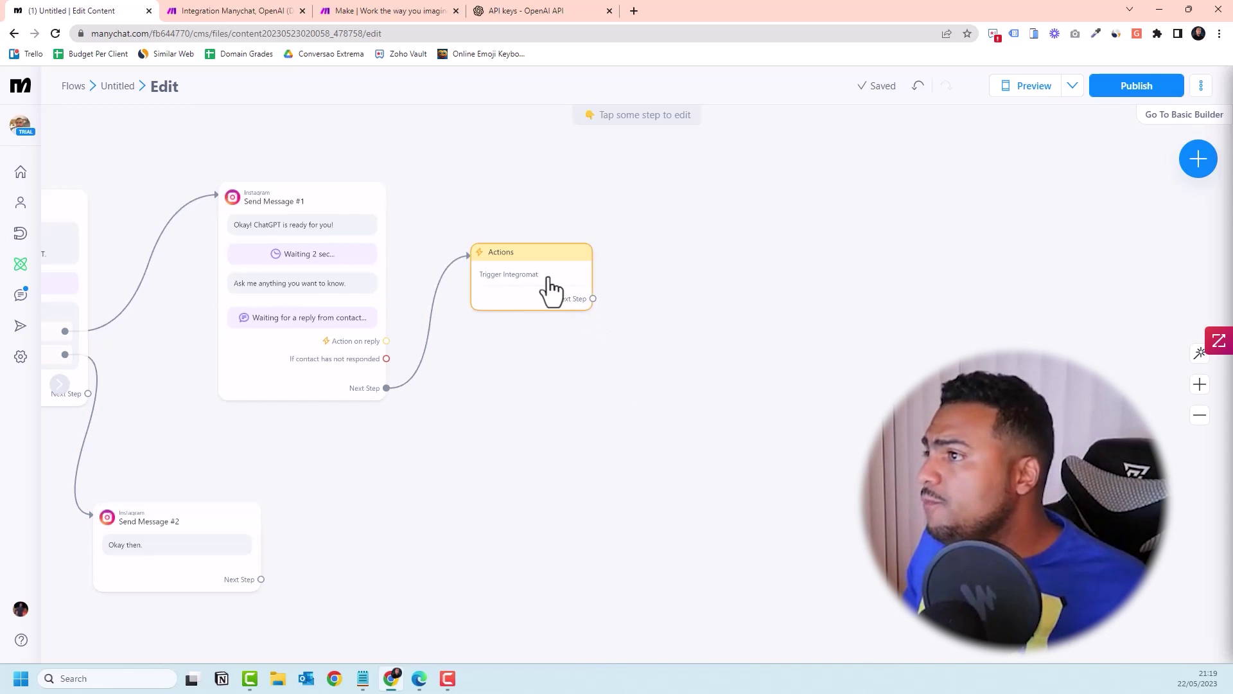
drag(523, 286, 525, 280)
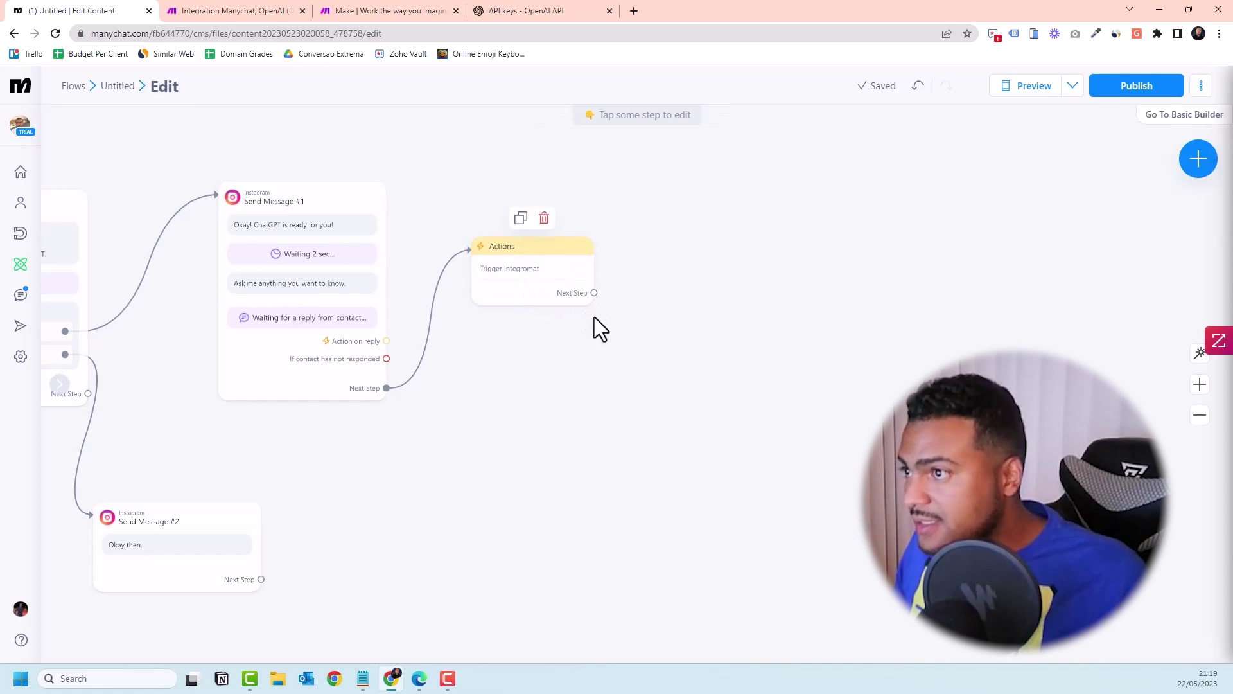
Step: Add a Smart Delay of 20 seconds after the Integromat trigger
drag(593, 294, 711, 274)
click(753, 393)
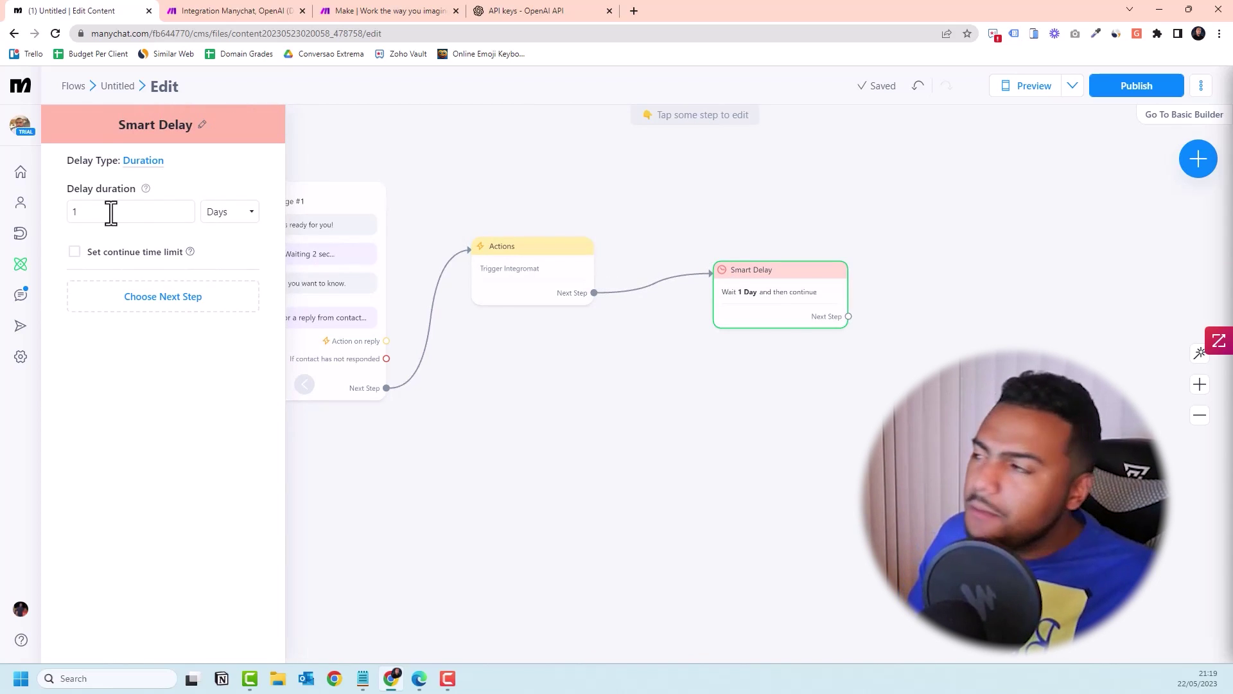
click(218, 216)
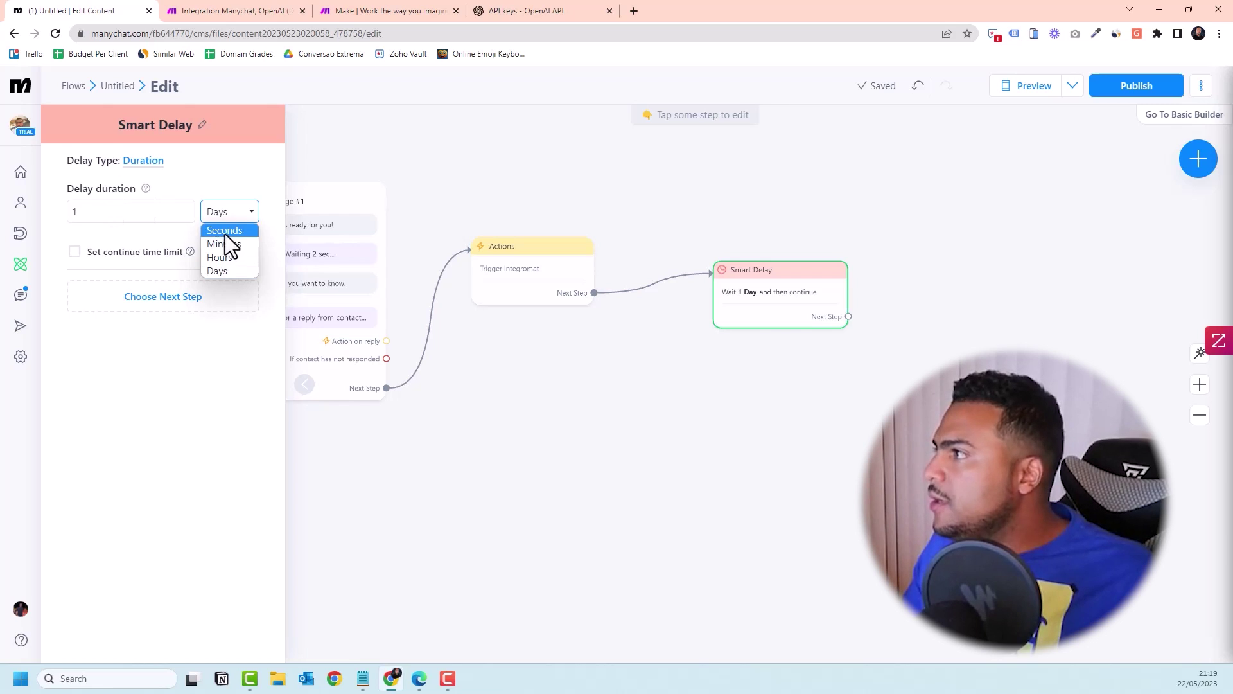
click(225, 232)
click(107, 215)
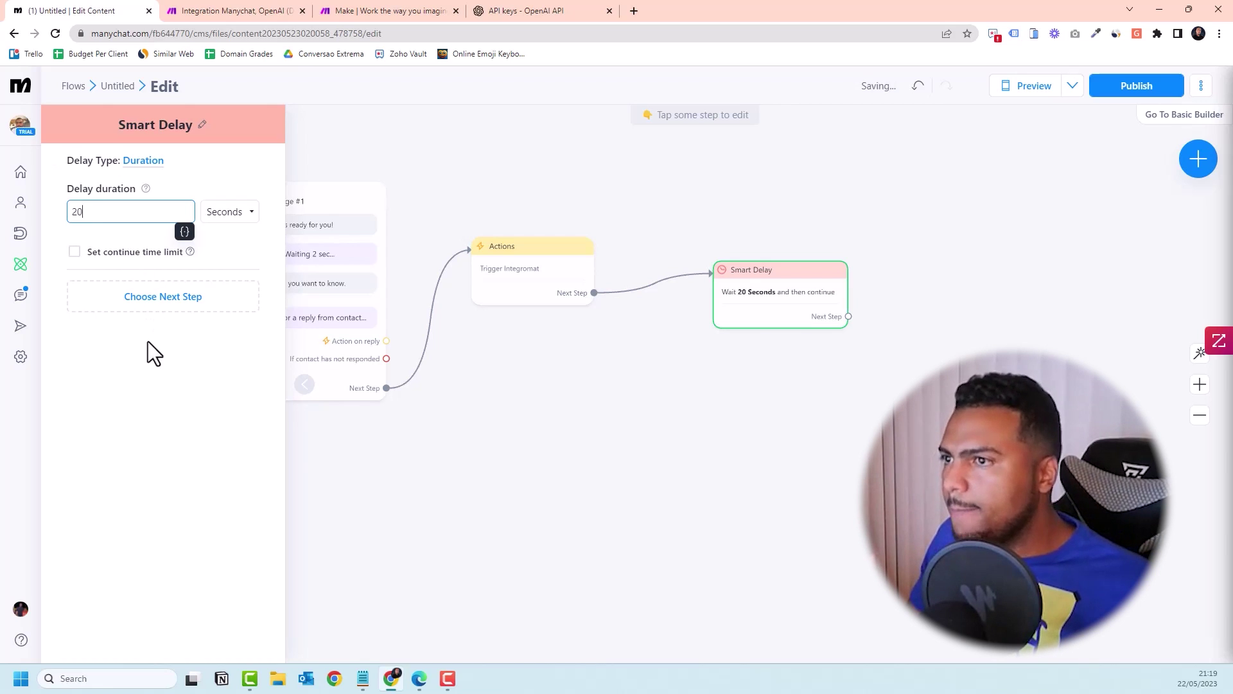
drag(790, 283, 715, 253)
click(703, 370)
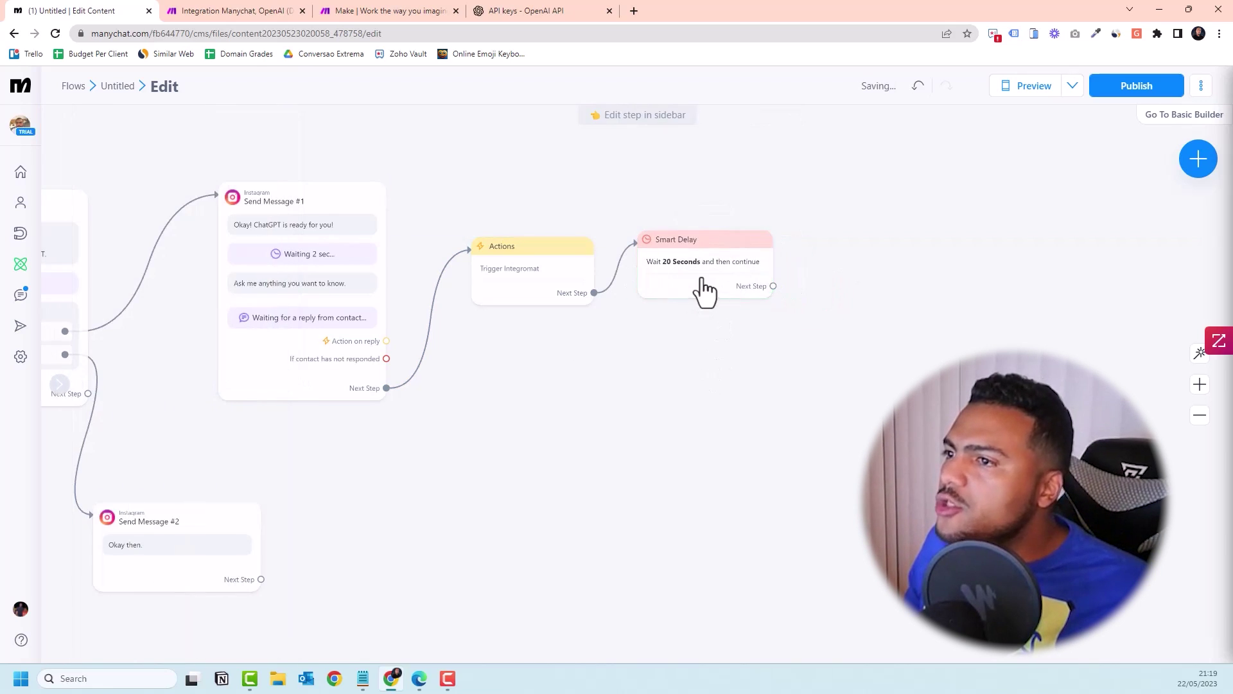
Step: Add an Instagram Send Message after the delay showing {Prompt #2}, and publish the flow
click(772, 290)
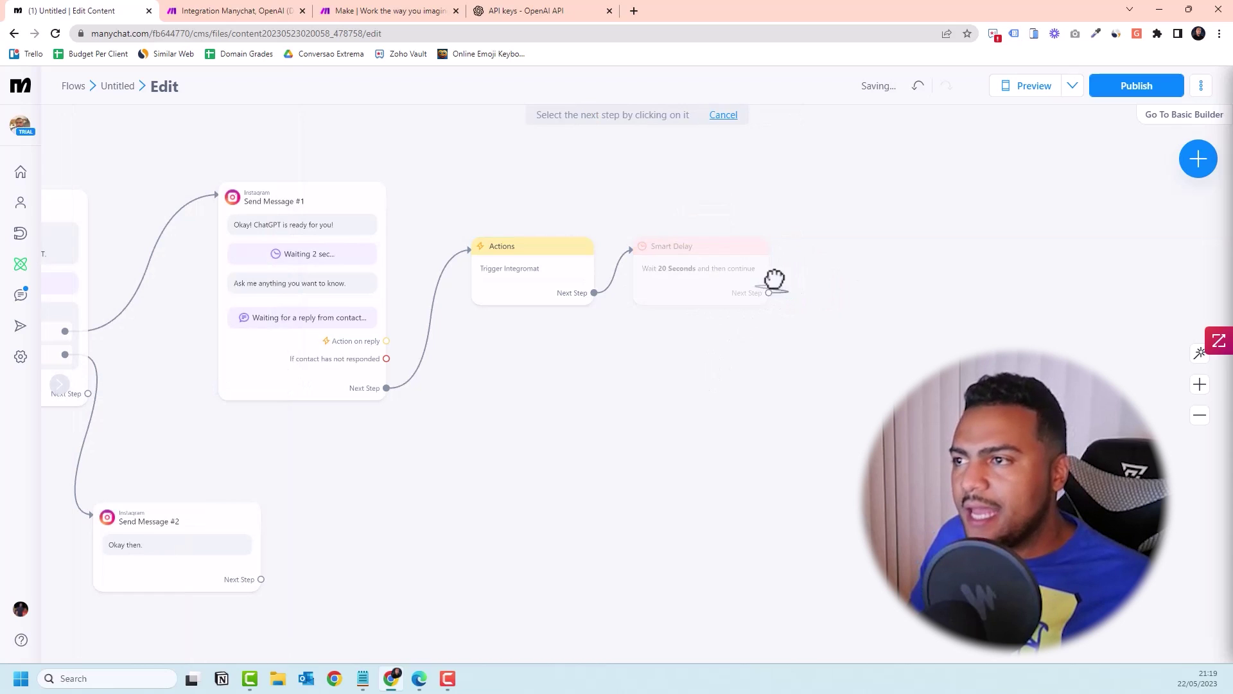
drag(774, 280, 815, 275)
click(864, 281)
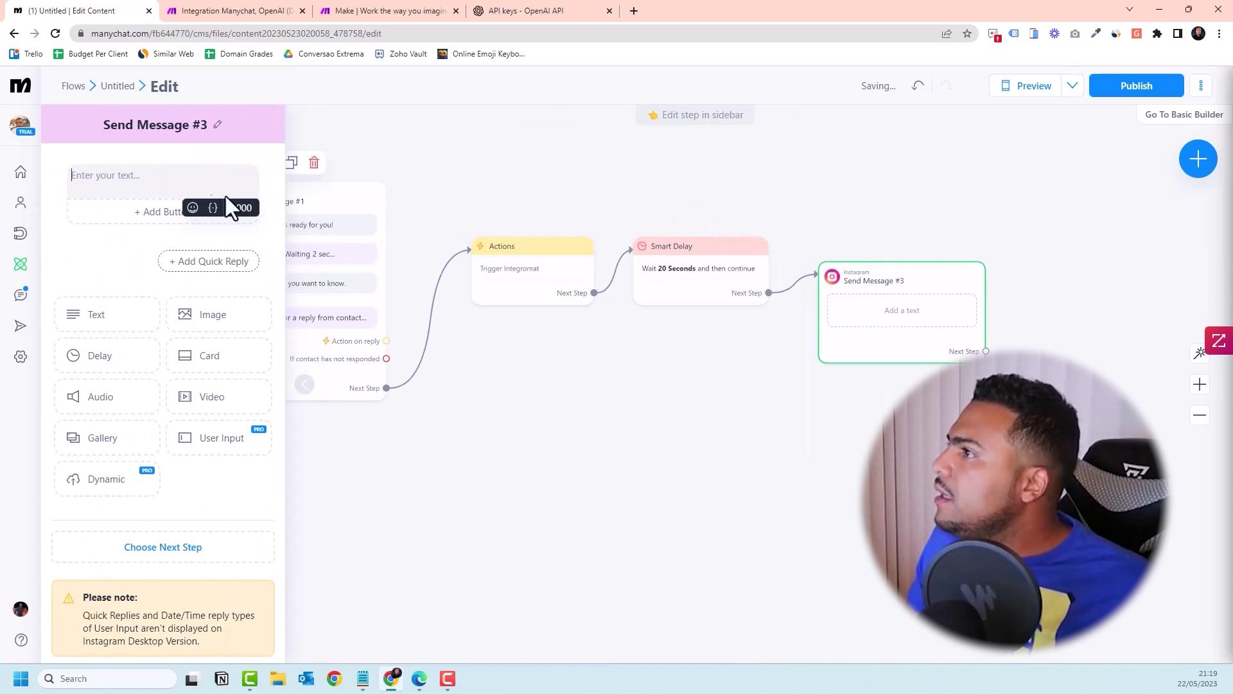
click(213, 208)
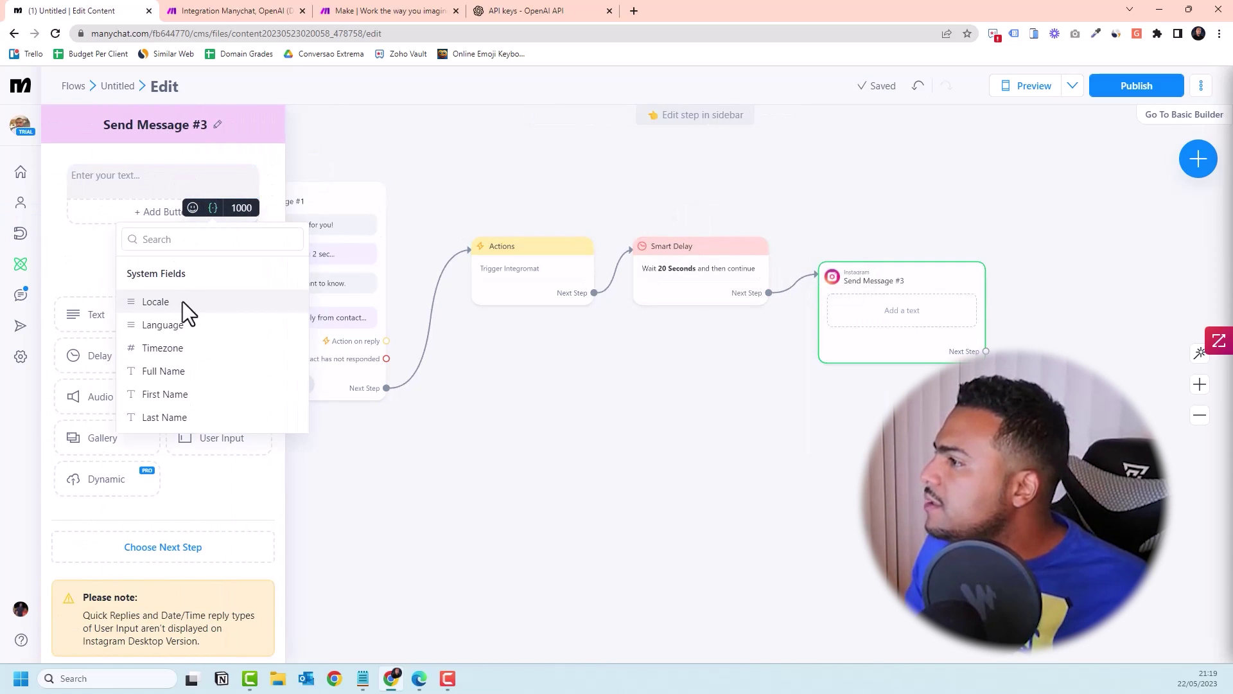
scroll(182, 309, down, 10)
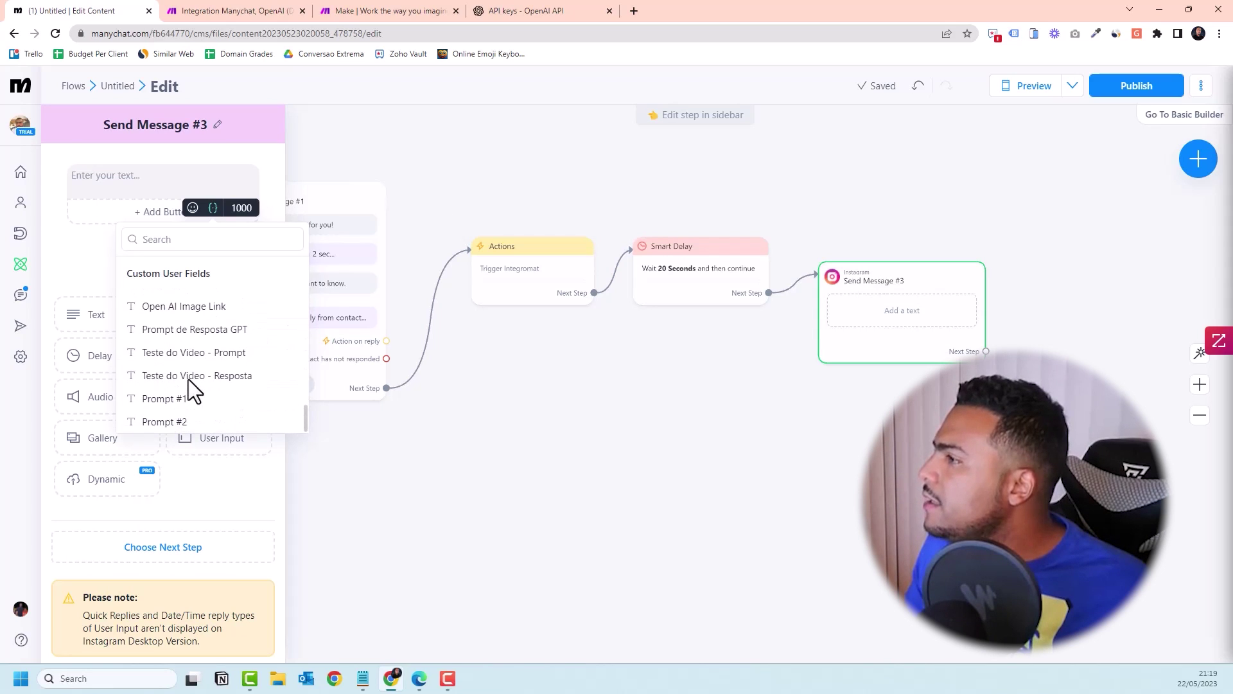
click(164, 422)
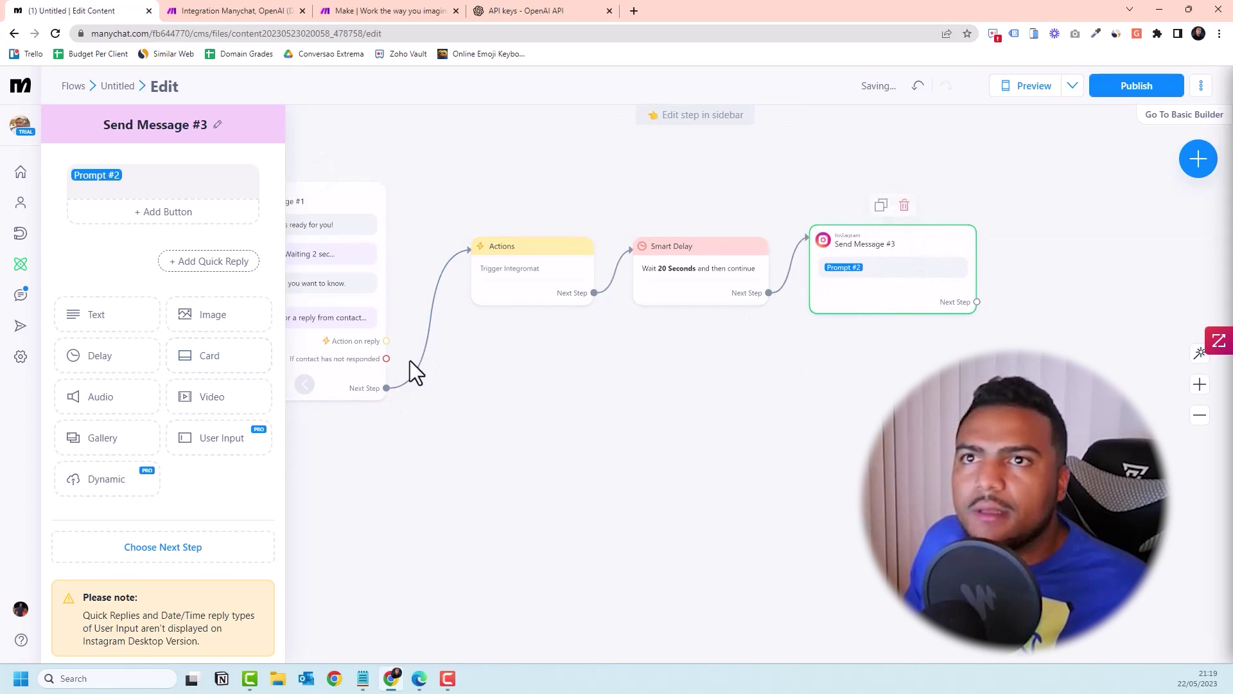
click(1135, 87)
click(665, 418)
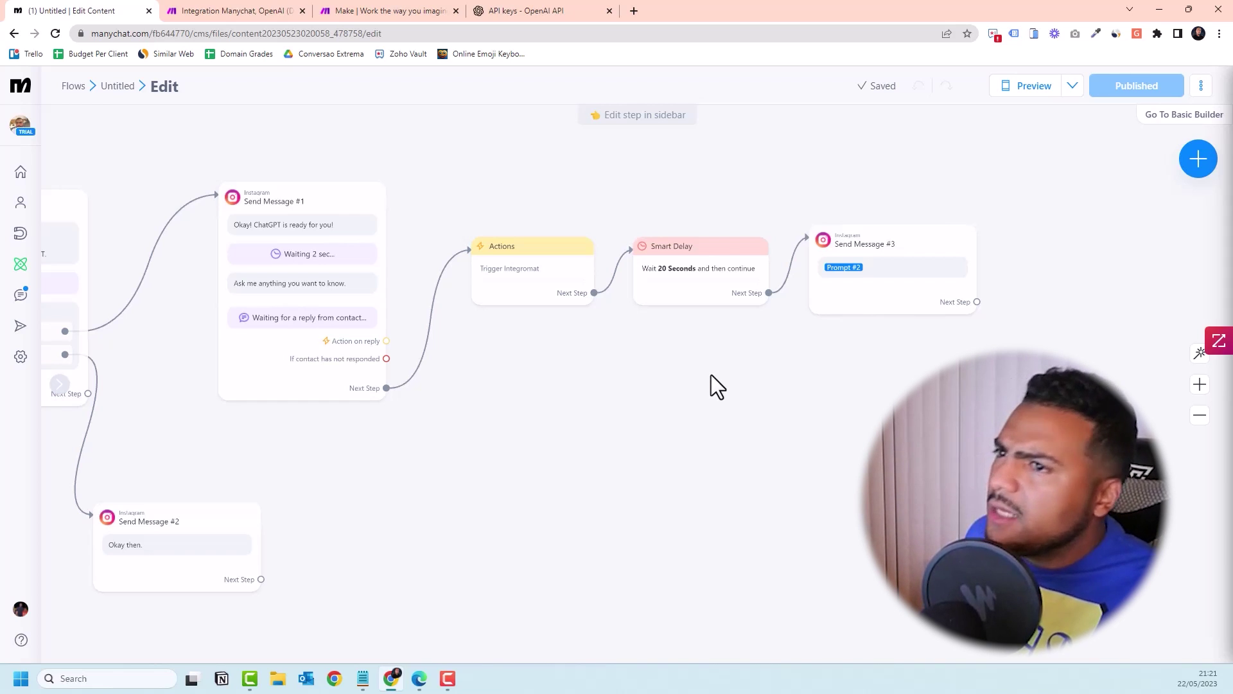
Step: Rearrange Actions, Smart Delay and Send Message #3 in a column below Send Message #1
drag(504, 302, 484, 450)
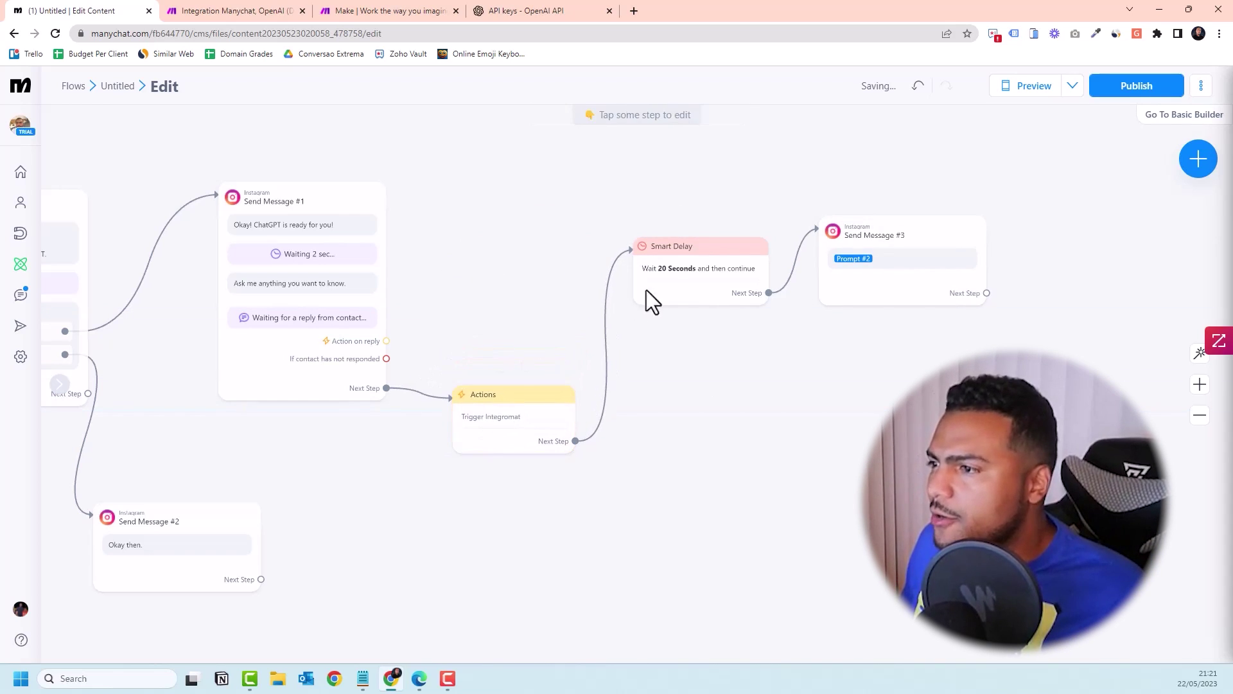
drag(646, 296, 668, 523)
drag(819, 534, 761, 285)
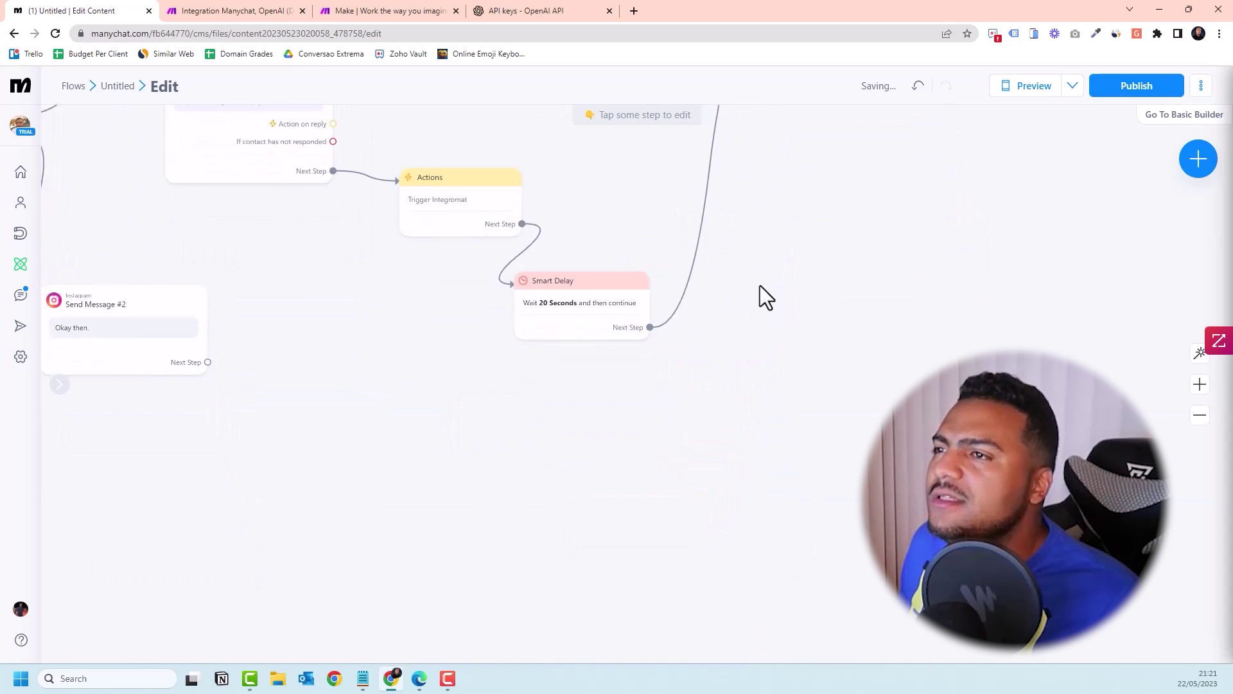
scroll(784, 311, down, 2)
scroll(807, 339, up, 3)
scroll(779, 379, down, 5)
drag(797, 193, 485, 578)
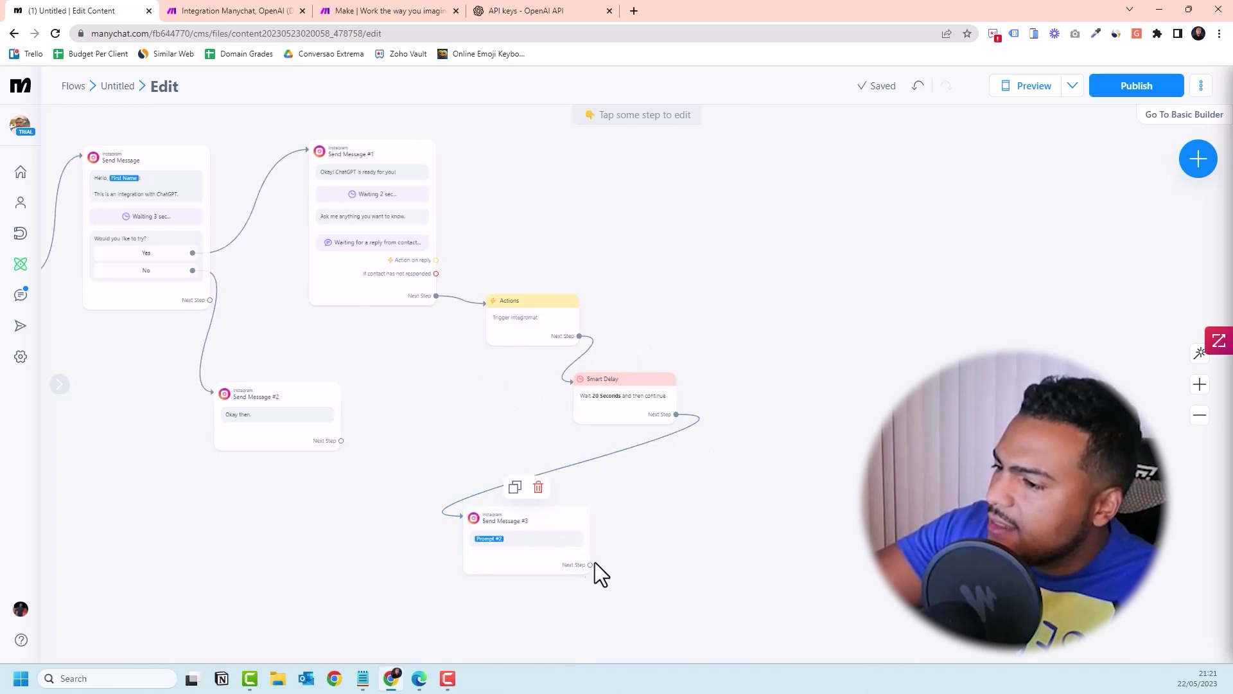
drag(590, 564, 307, 151)
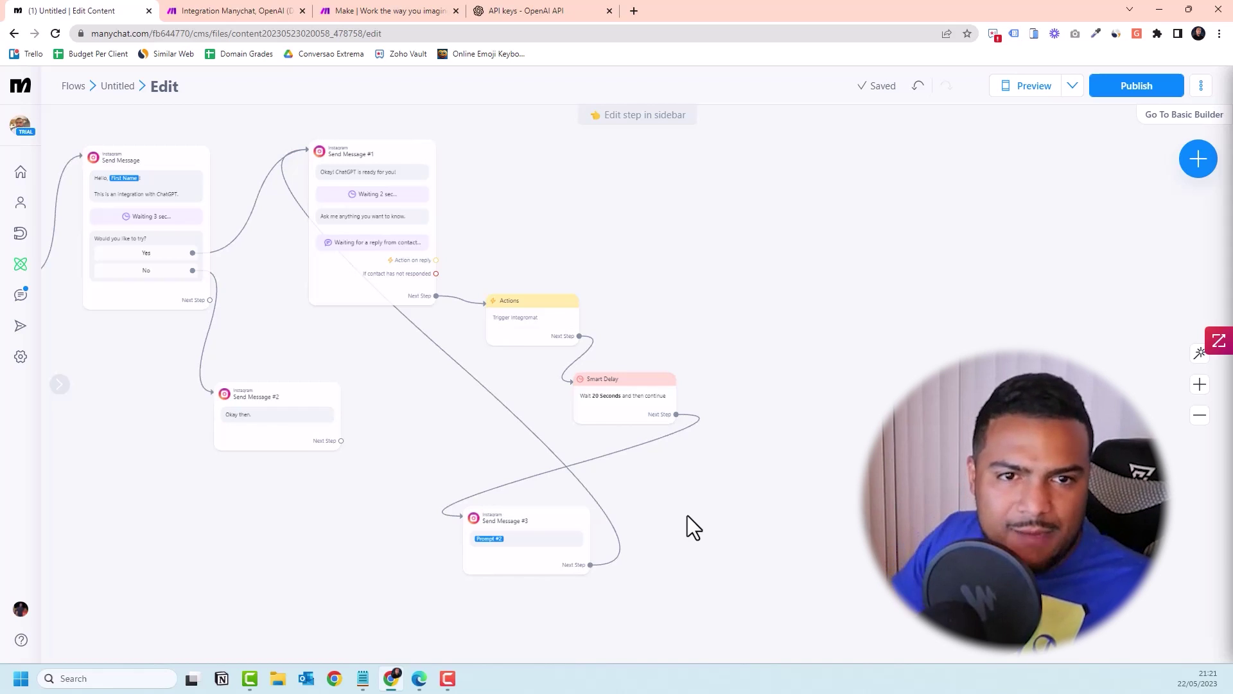
click(483, 374)
Step: Add an Actions step after Send Message #3 that clears the Prompt #1 custom field
drag(590, 565, 647, 526)
click(686, 407)
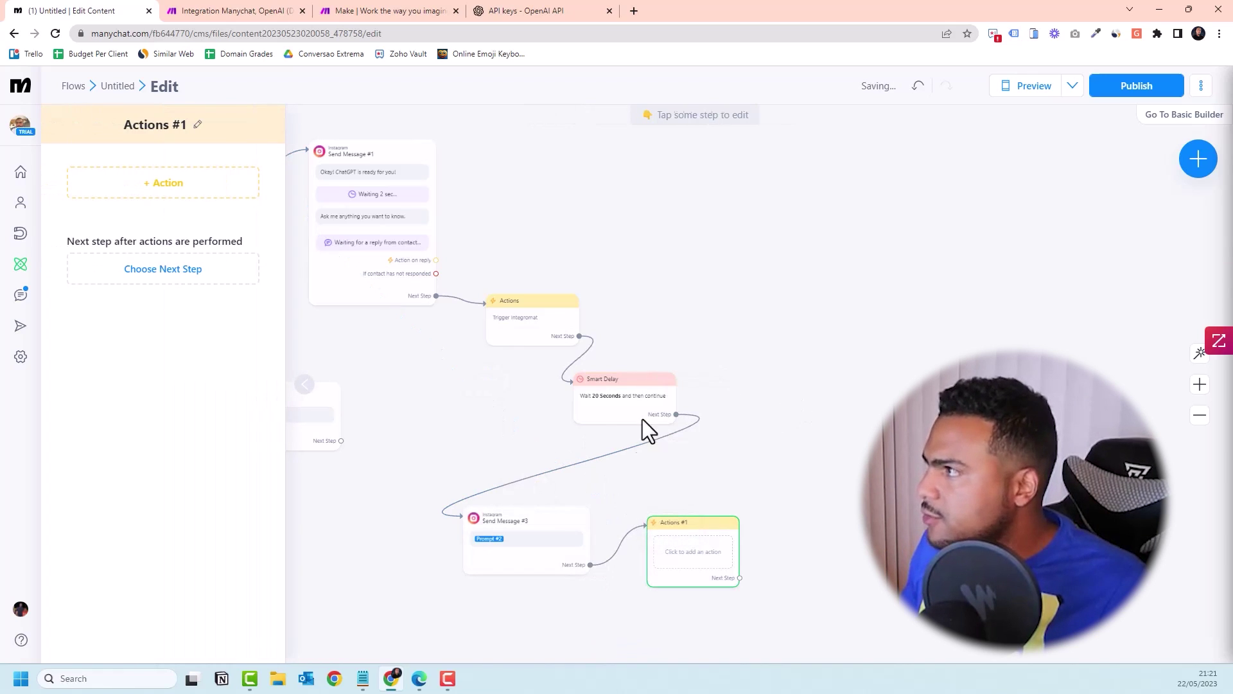
click(151, 183)
scroll(143, 295, down, 3)
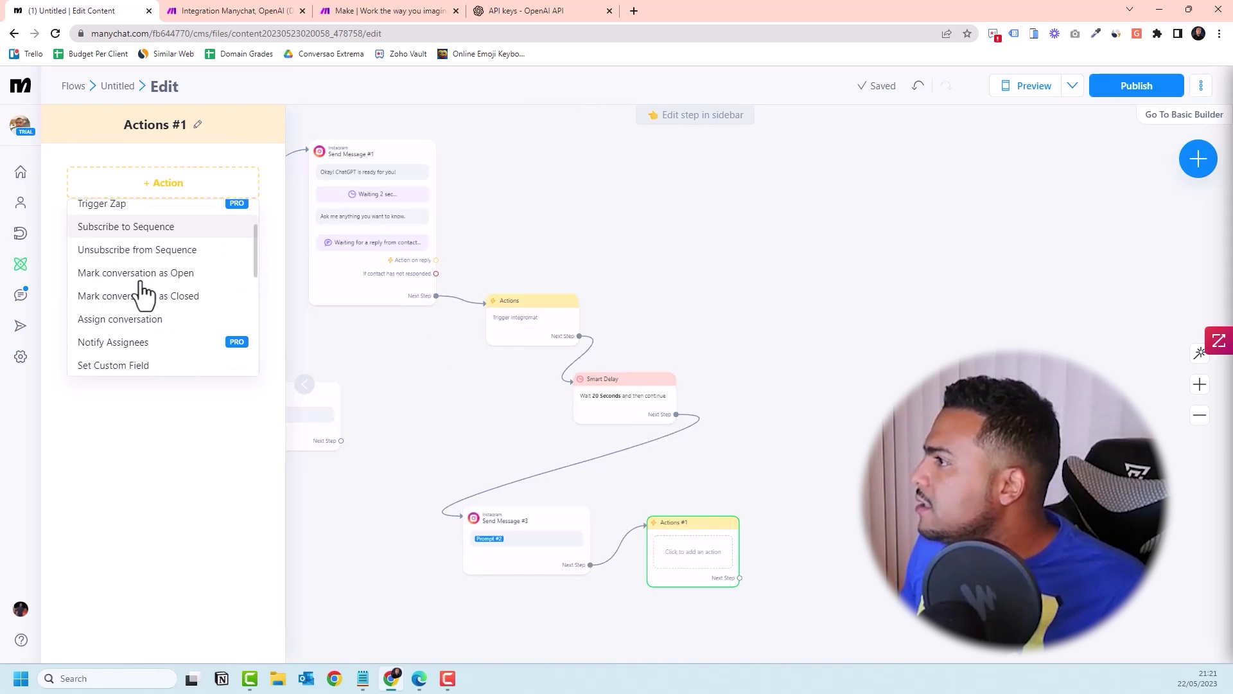
click(135, 274)
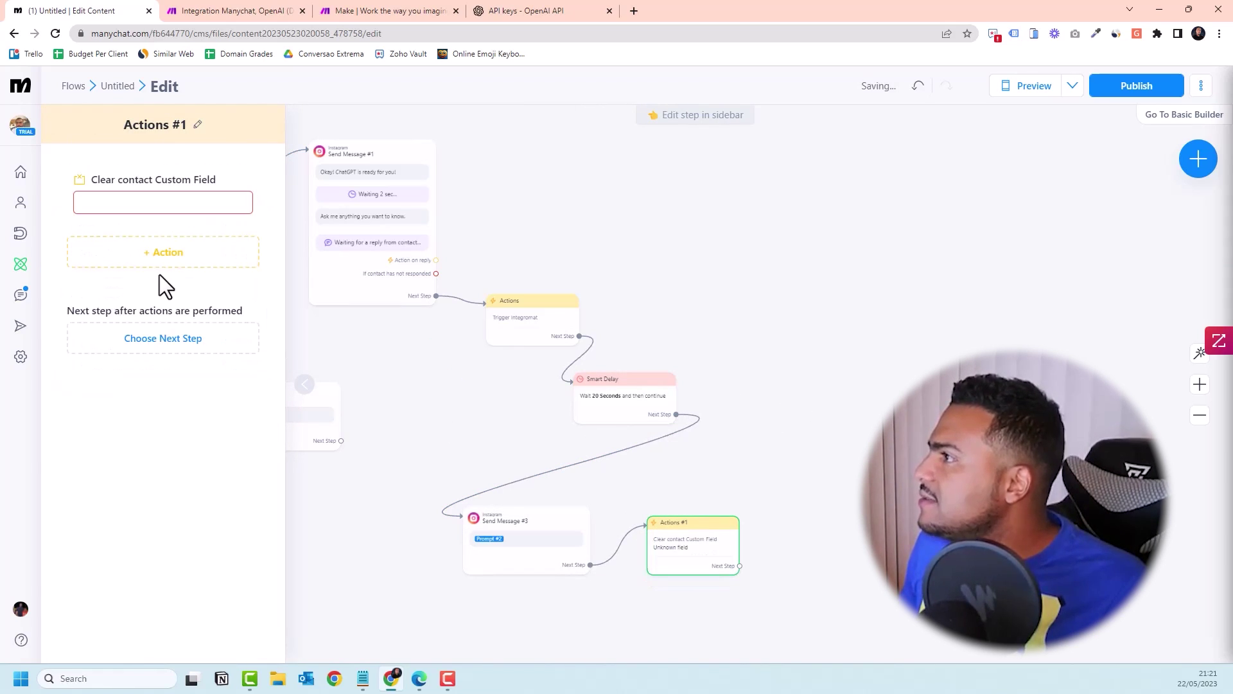
click(127, 203)
scroll(148, 288, down, 3)
click(129, 312)
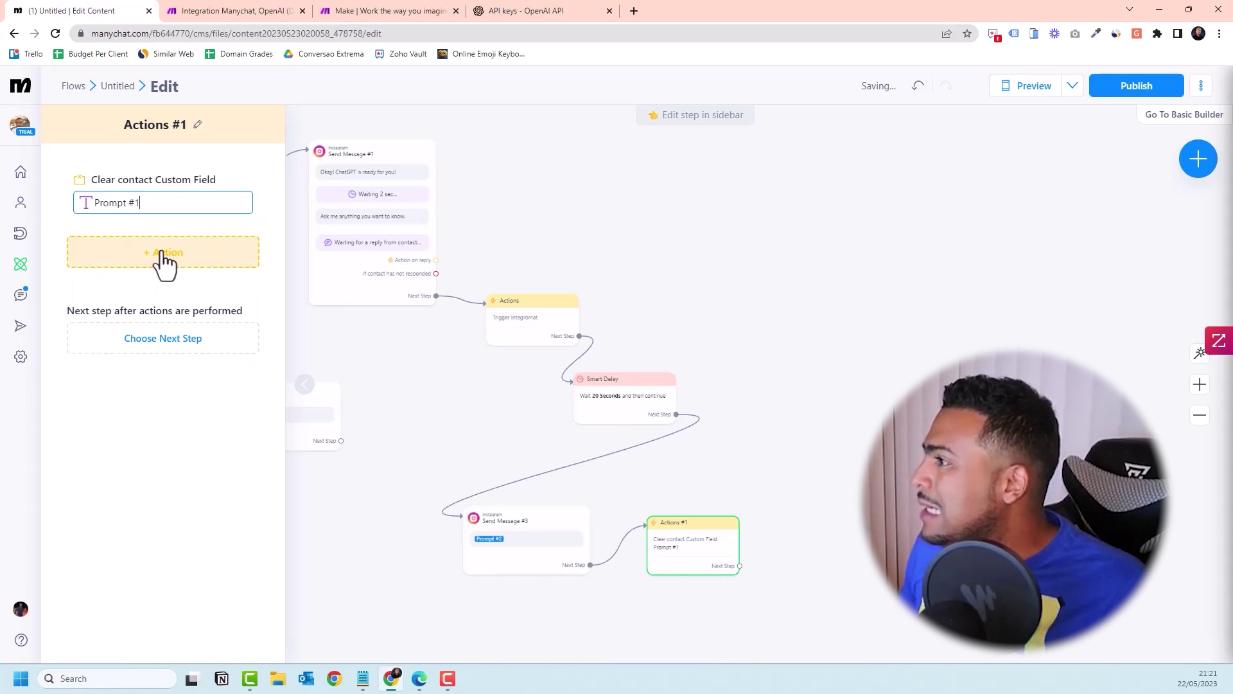
Step: Add a second Clear Custom Field action for Prompt #2
click(166, 255)
scroll(140, 356, down, 5)
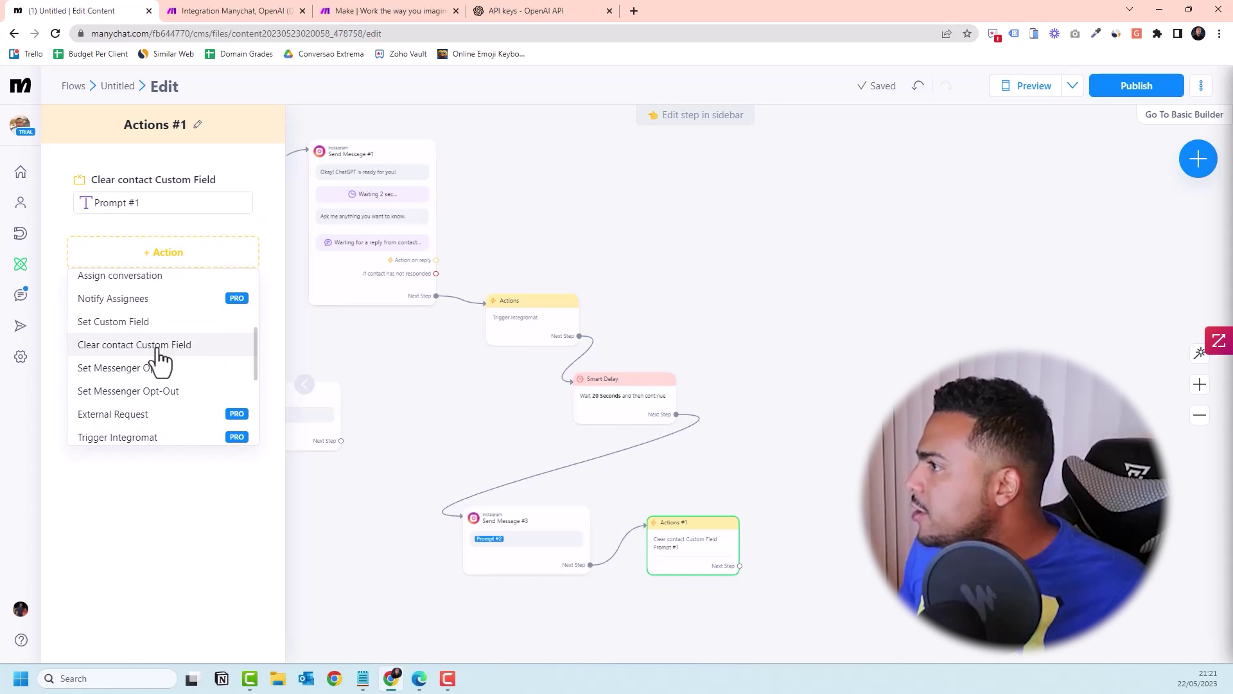
click(147, 345)
click(152, 267)
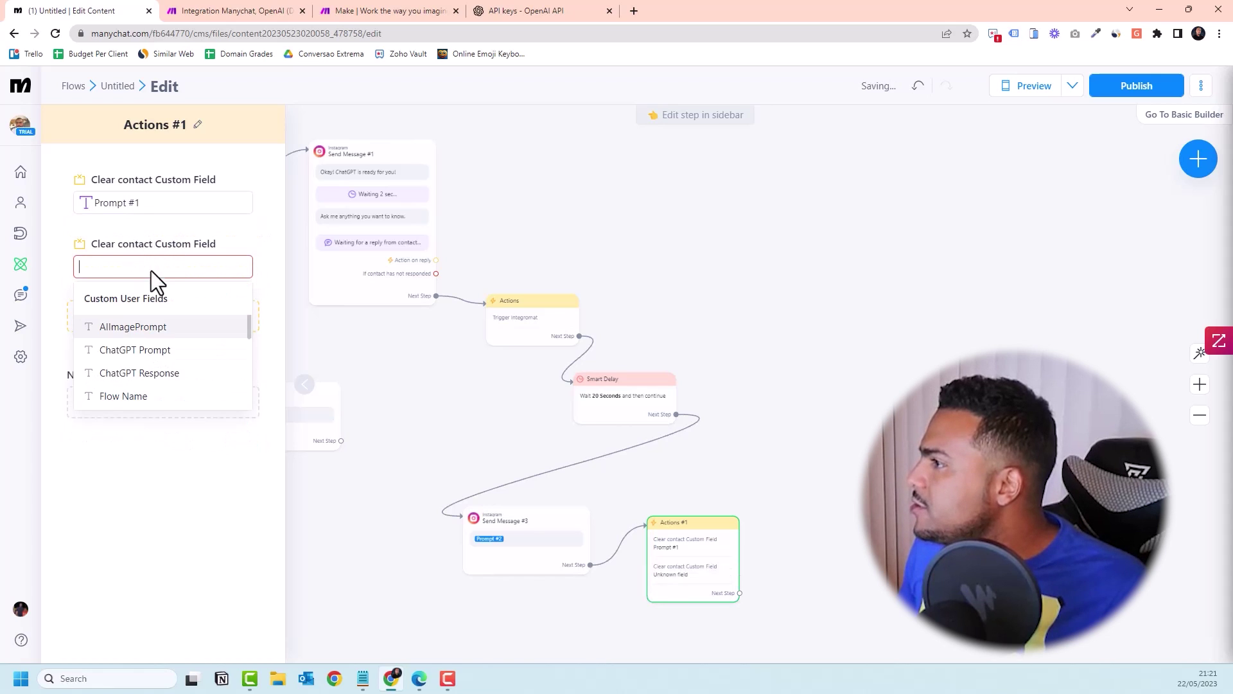
click(180, 344)
Step: Link Actions #1 back to Send Message #1, tidy the layout, and publish the flow
drag(685, 560, 369, 386)
click(424, 419)
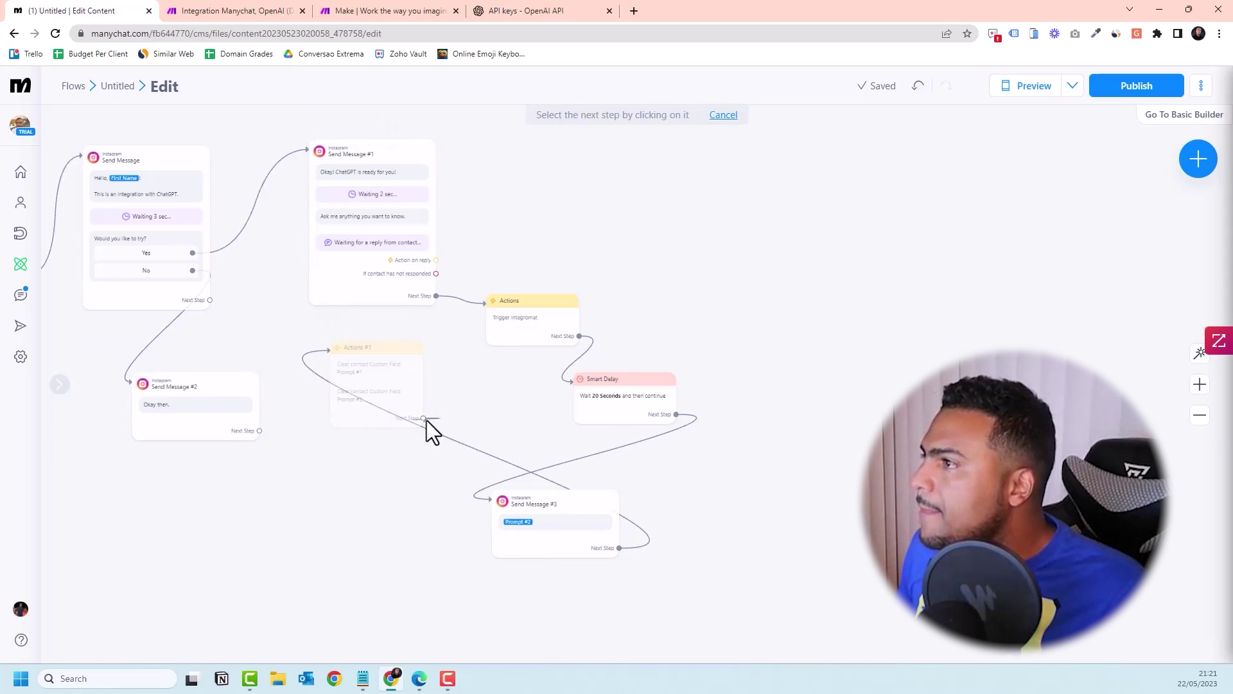
click(323, 228)
drag(366, 388, 274, 534)
drag(192, 438, 133, 422)
drag(275, 542, 200, 535)
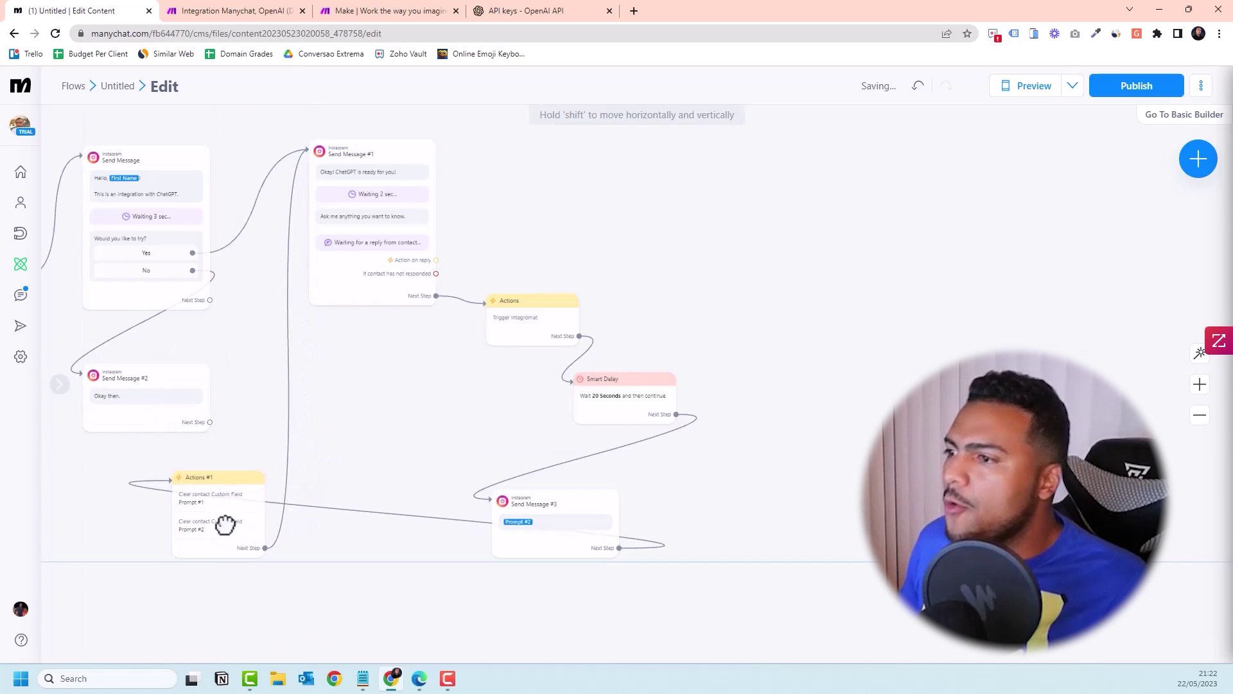
drag(626, 401, 627, 409)
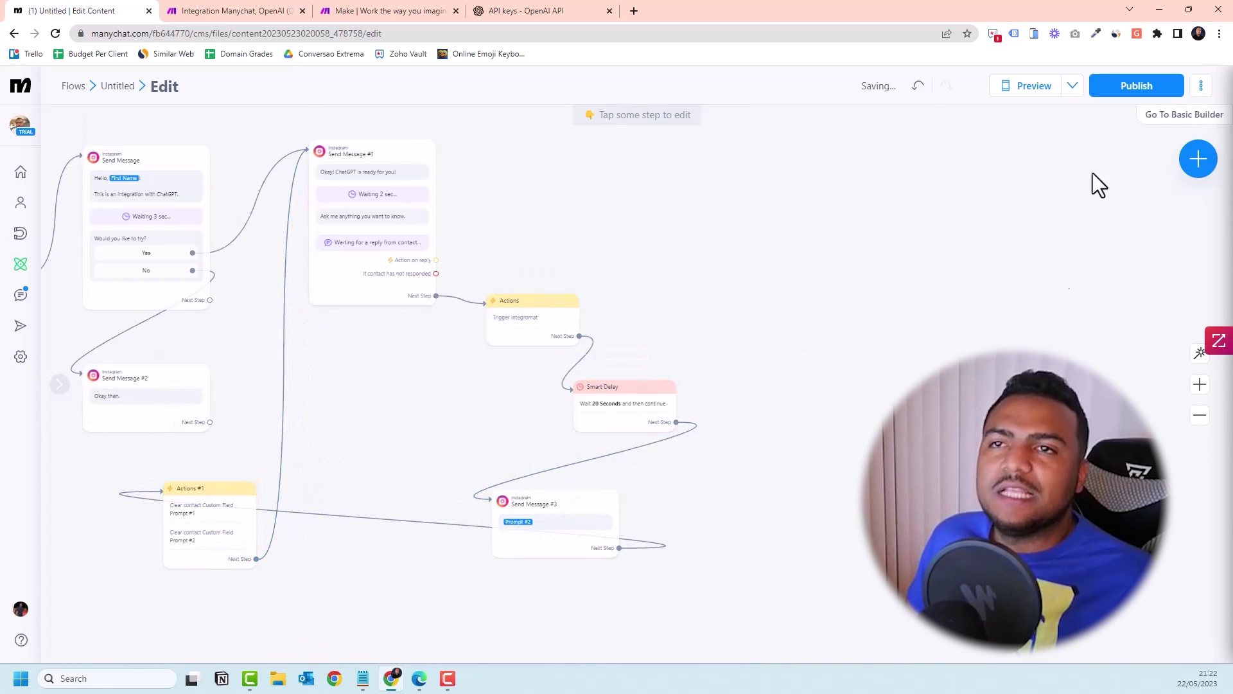
click(1137, 86)
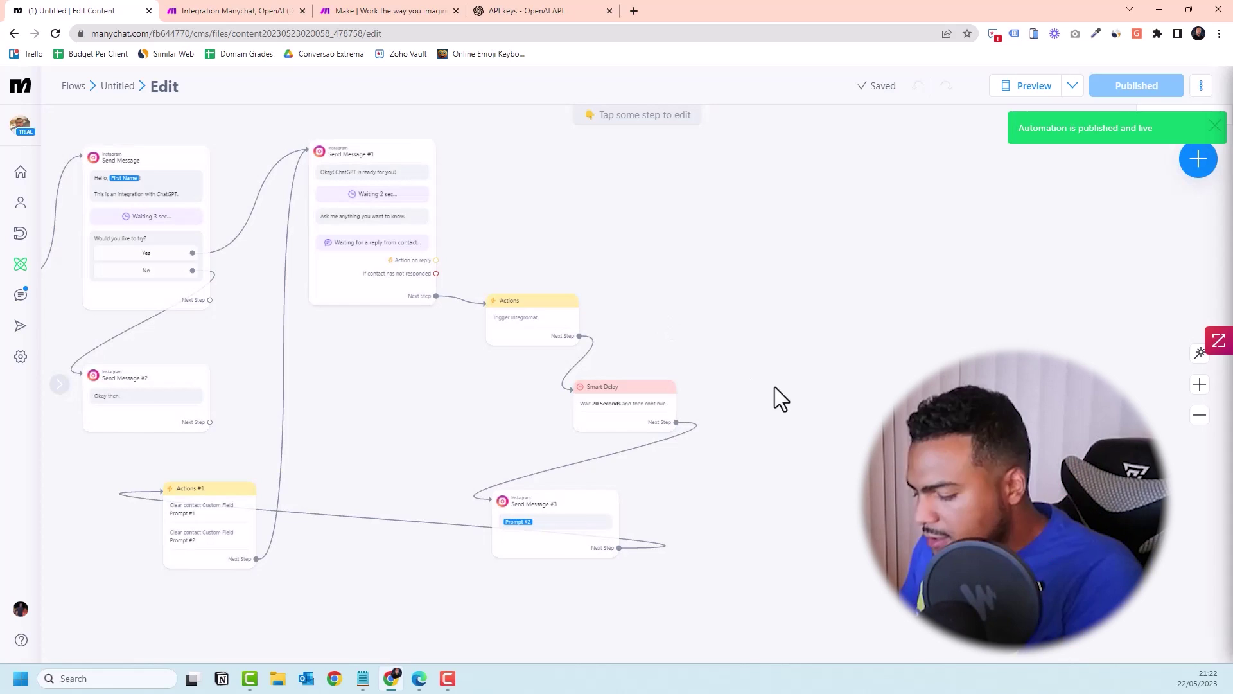